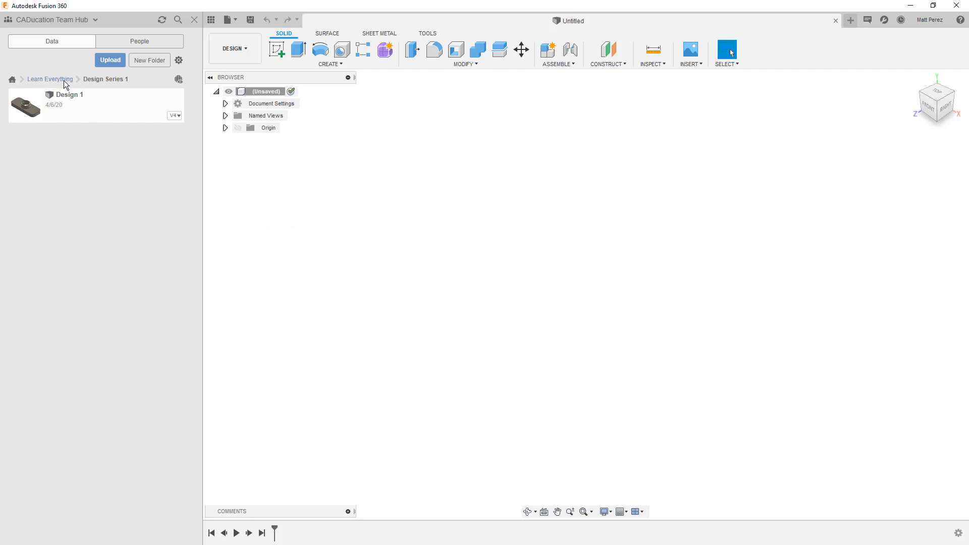
Hide the data panel and change the document's active units to Inch
{"action": "left_click", "coordinate": [211, 20]}
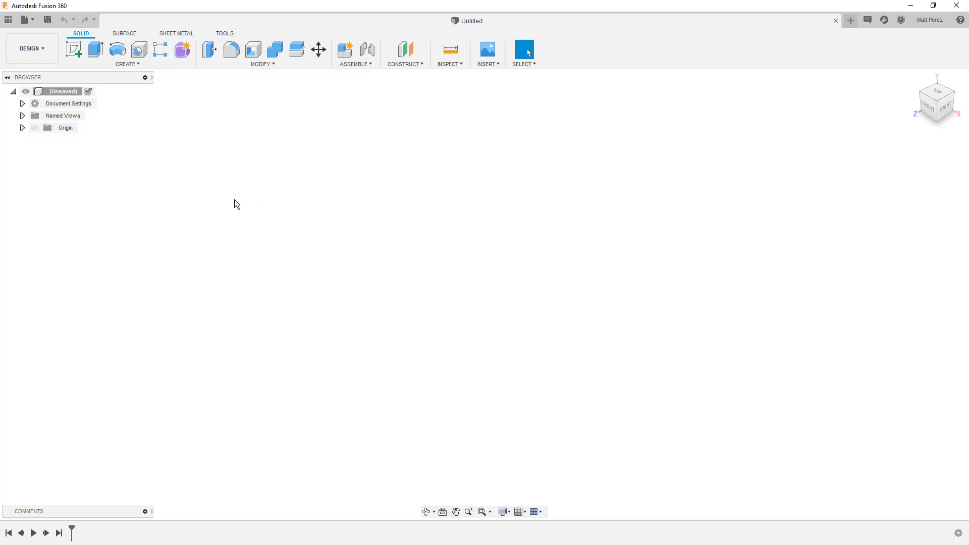
{"action": "left_click", "coordinate": [22, 104]}
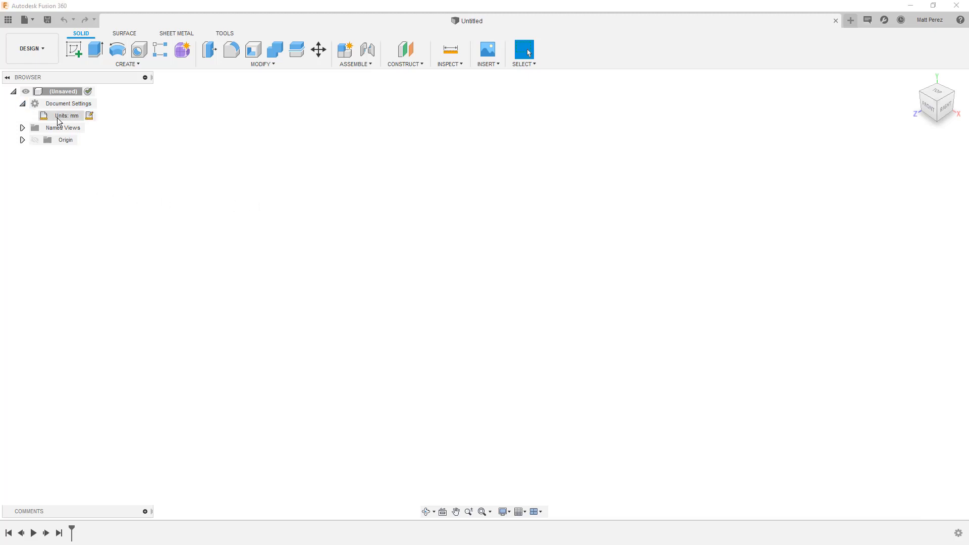
{"action": "left_click", "coordinate": [90, 116]}
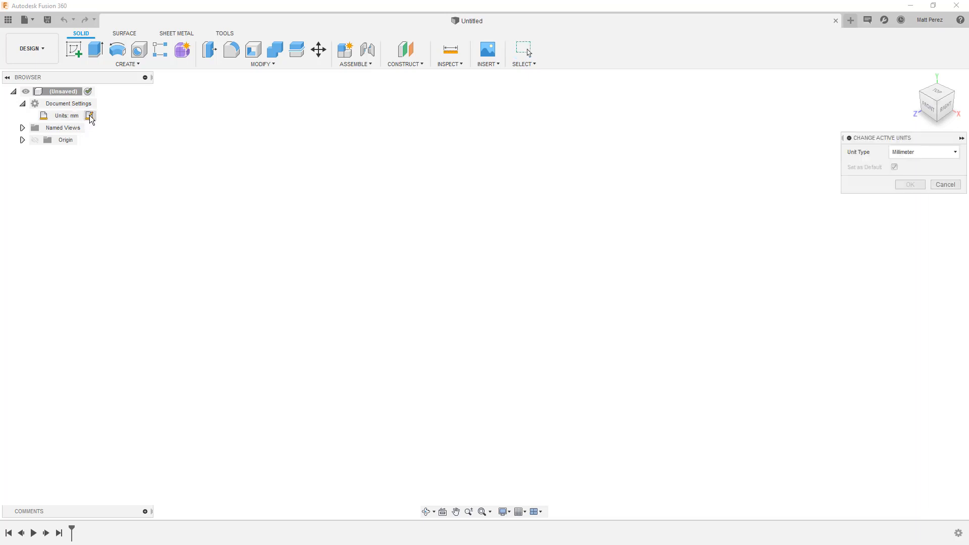
{"action": "left_click", "coordinate": [914, 153]}
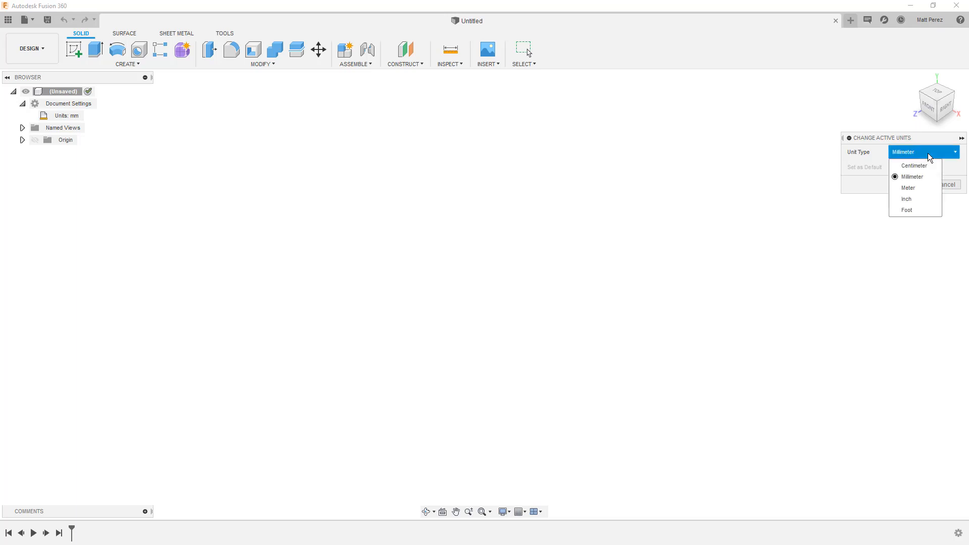
{"action": "left_click", "coordinate": [915, 200]}
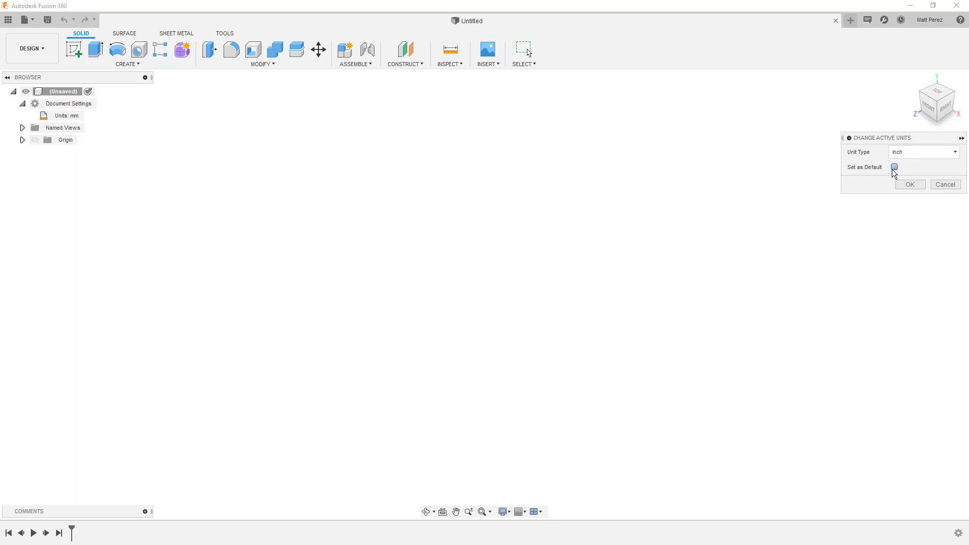
{"action": "left_click", "coordinate": [917, 184]}
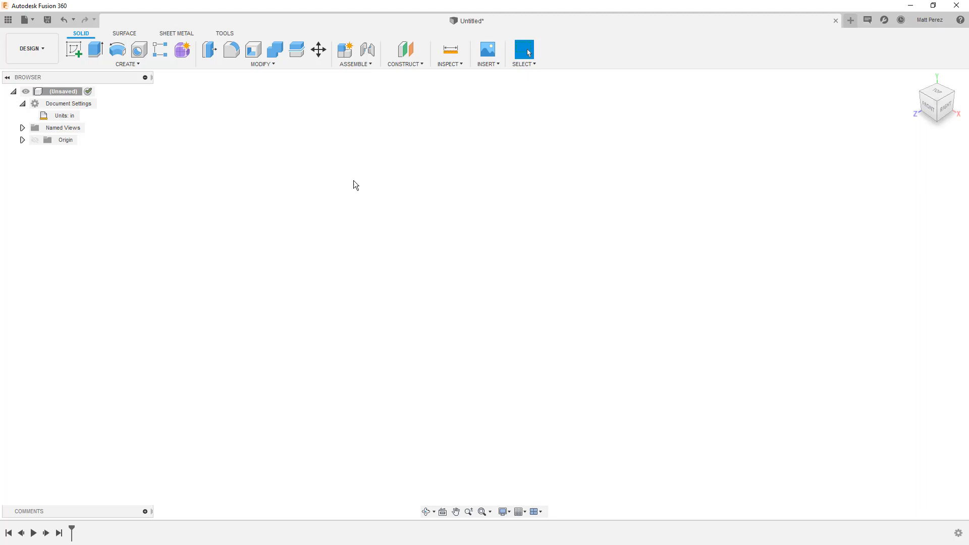
{"action": "left_click", "coordinate": [23, 103]}
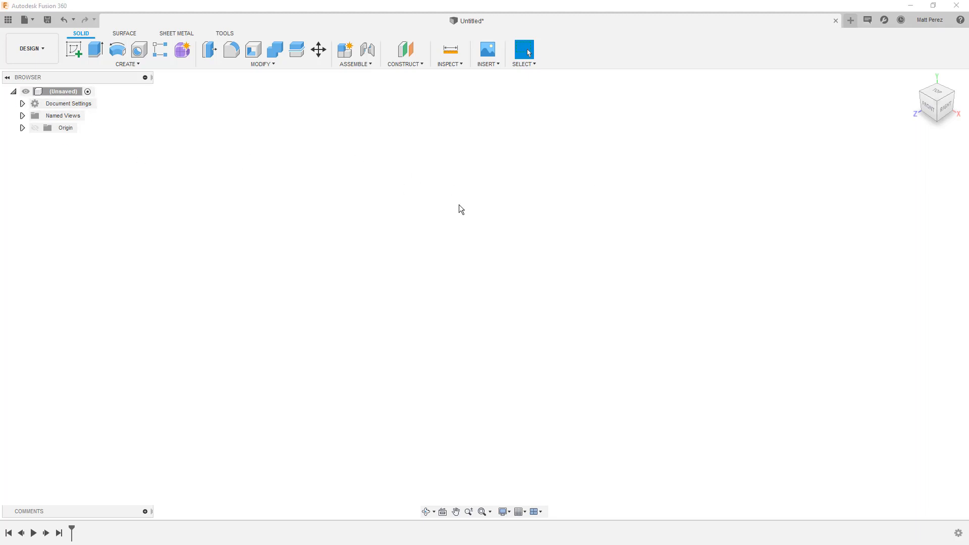
Review the preferences for design, manufacture, simulation, value display and default units, and leave them without making changes
{"action": "left_click", "coordinate": [930, 19]}
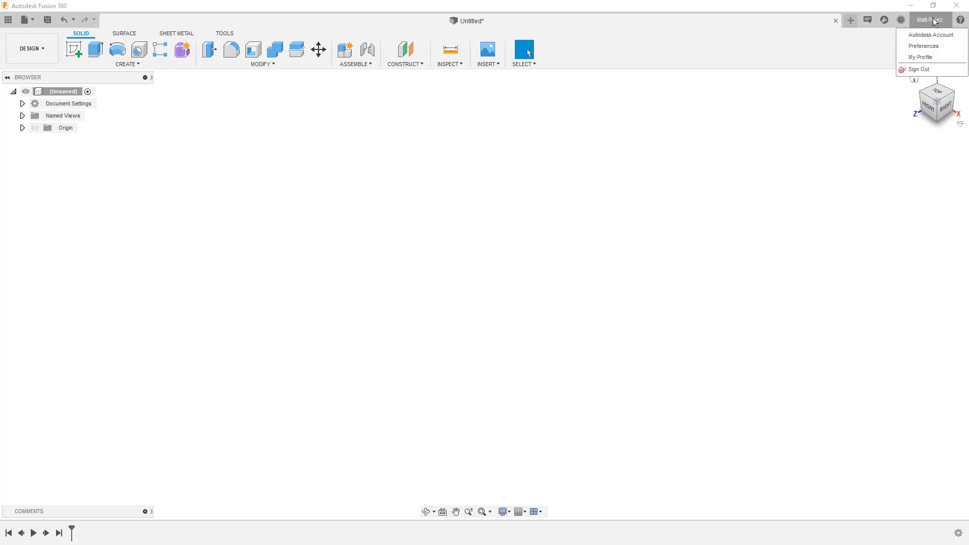
{"action": "left_click", "coordinate": [931, 48]}
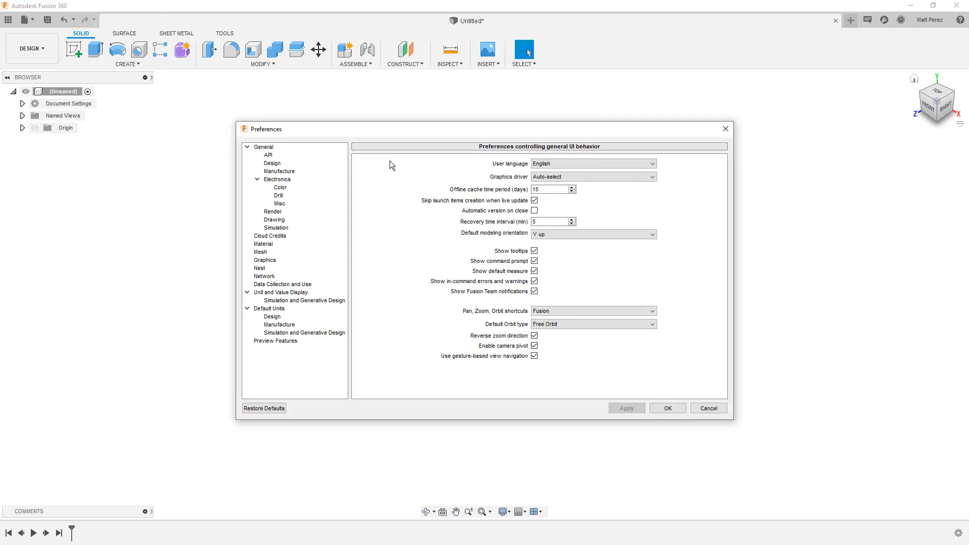
{"action": "left_click", "coordinate": [281, 164]}
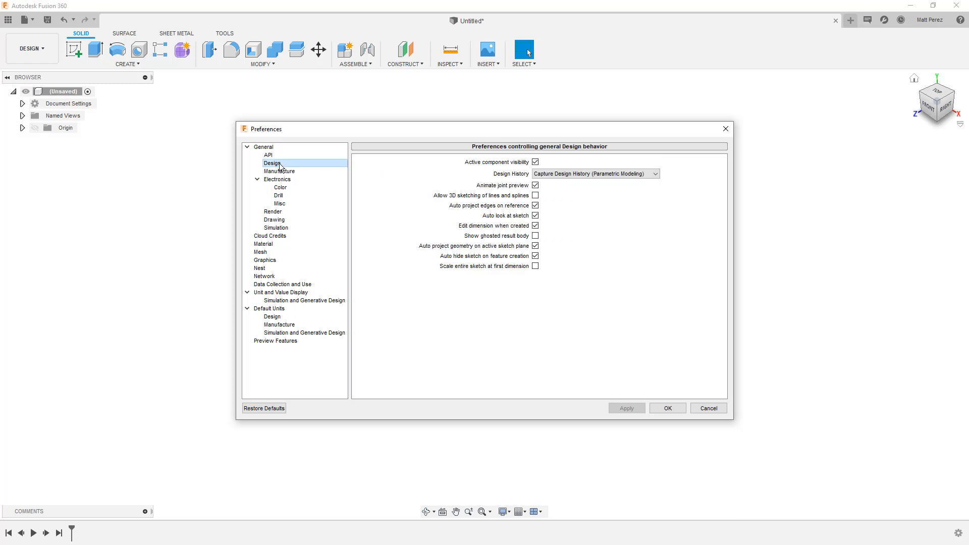
{"action": "left_click", "coordinate": [292, 172]}
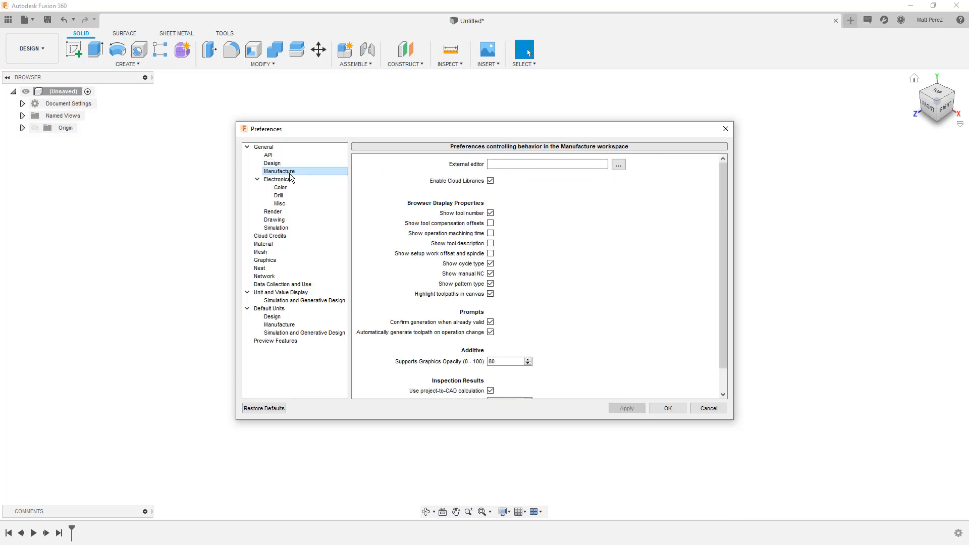
{"action": "left_click", "coordinate": [281, 227]}
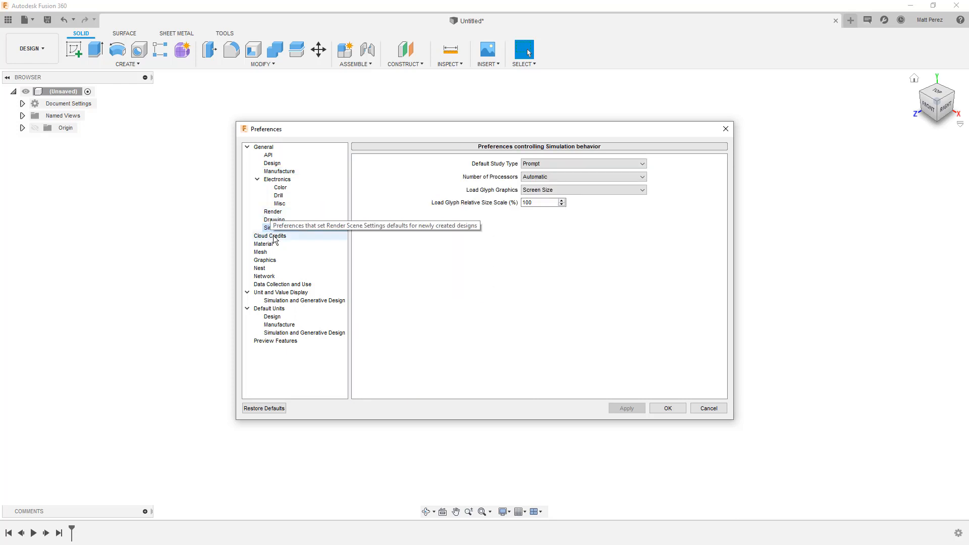
{"action": "left_click", "coordinate": [293, 296]}
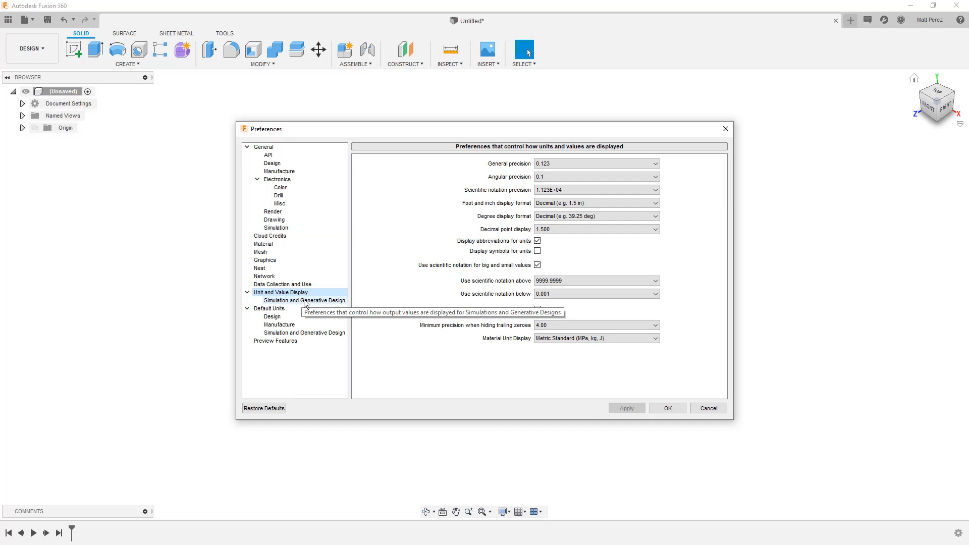
{"action": "left_click", "coordinate": [305, 301]}
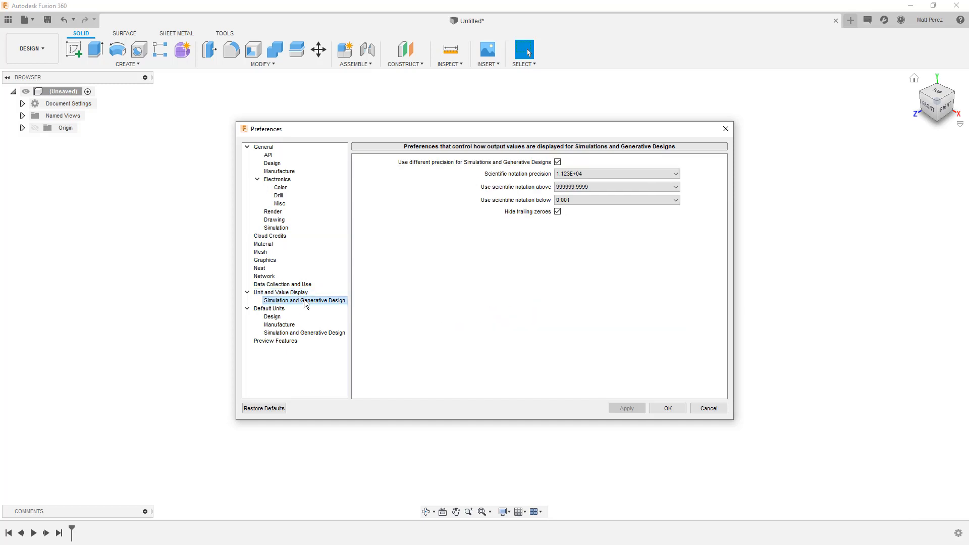
{"action": "left_click", "coordinate": [288, 309]}
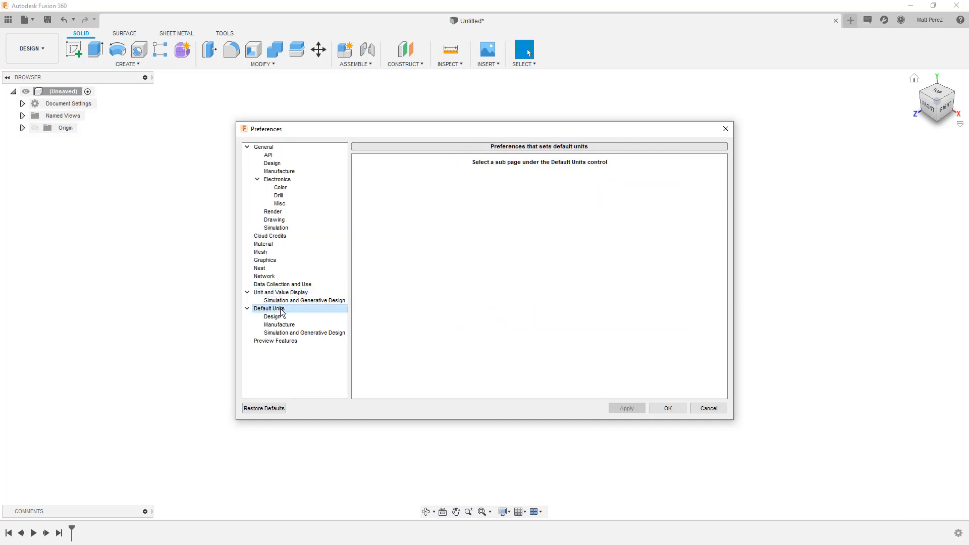
{"action": "left_click", "coordinate": [291, 320]}
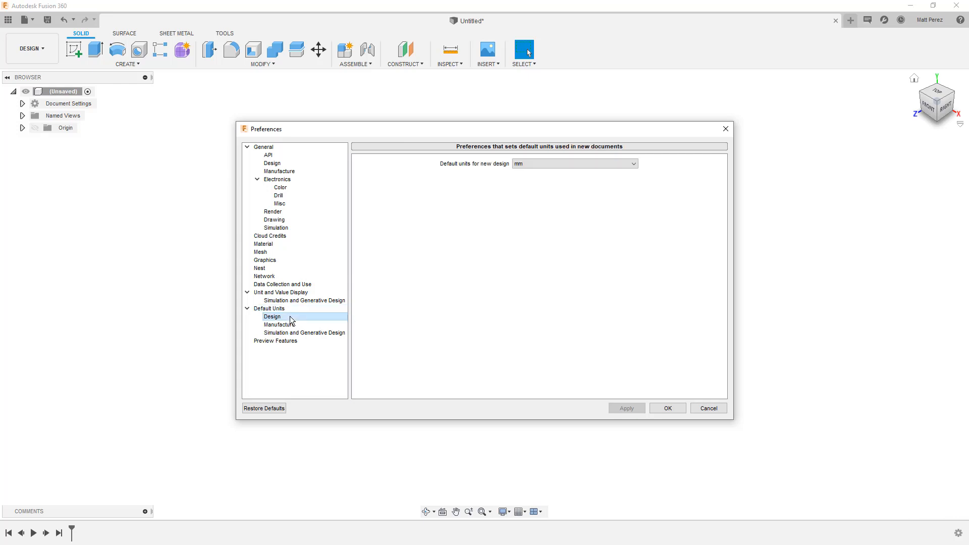
{"action": "left_click", "coordinate": [291, 325]}
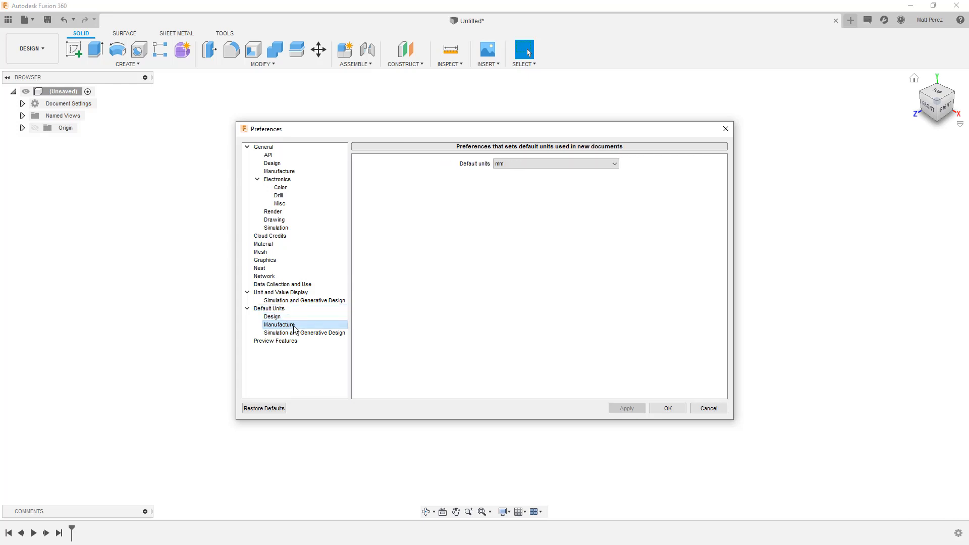
{"action": "left_click", "coordinate": [298, 333]}
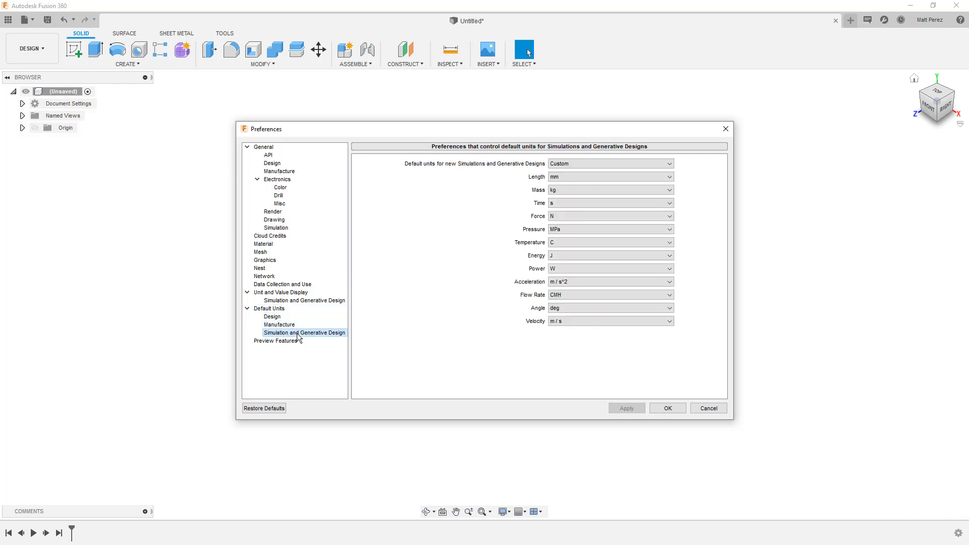
{"action": "left_click", "coordinate": [292, 317]}
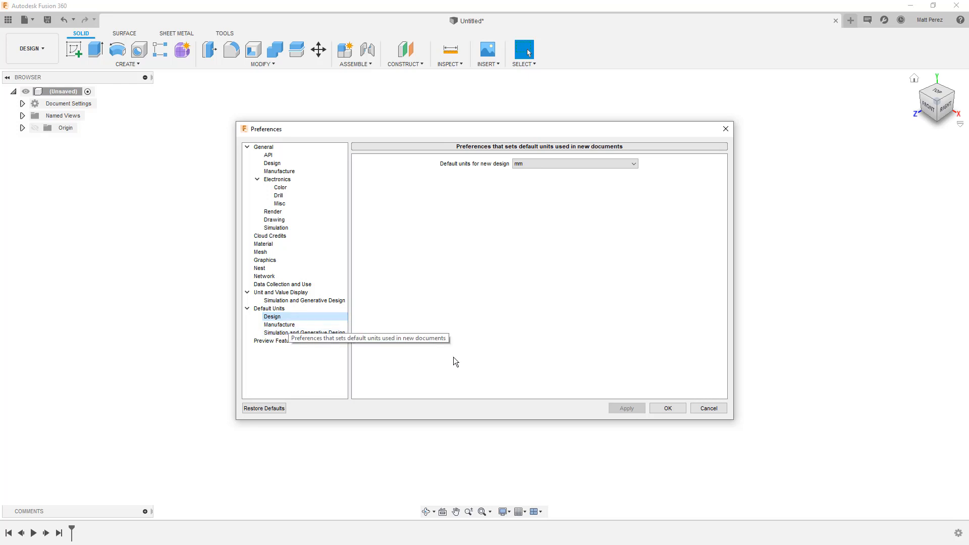
{"action": "left_click", "coordinate": [708, 408]}
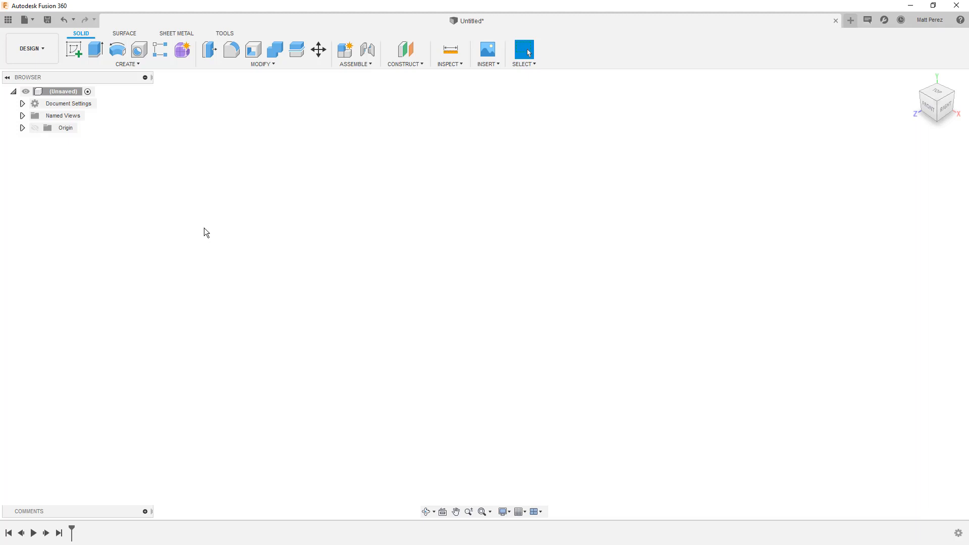
Start a sketch on the horizontal origin plane and draw a 1 in diameter circle centred on the origin
{"action": "left_click", "coordinate": [77, 54]}
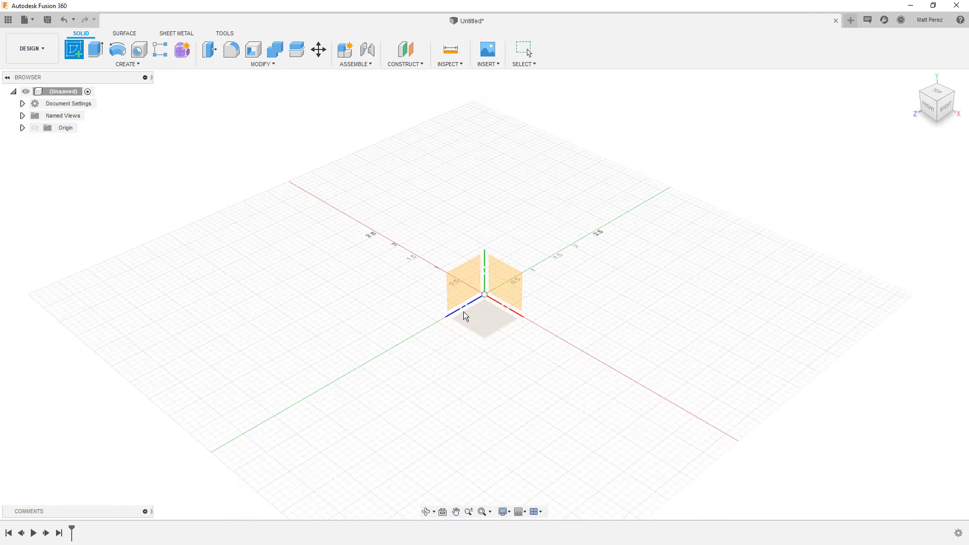
{"action": "left_click", "coordinate": [489, 322]}
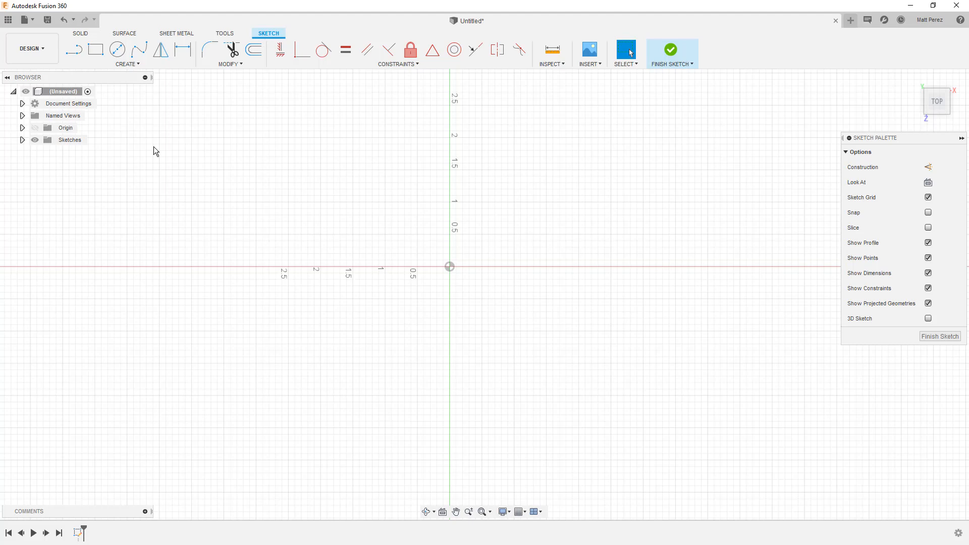
{"action": "left_click", "coordinate": [118, 50]}
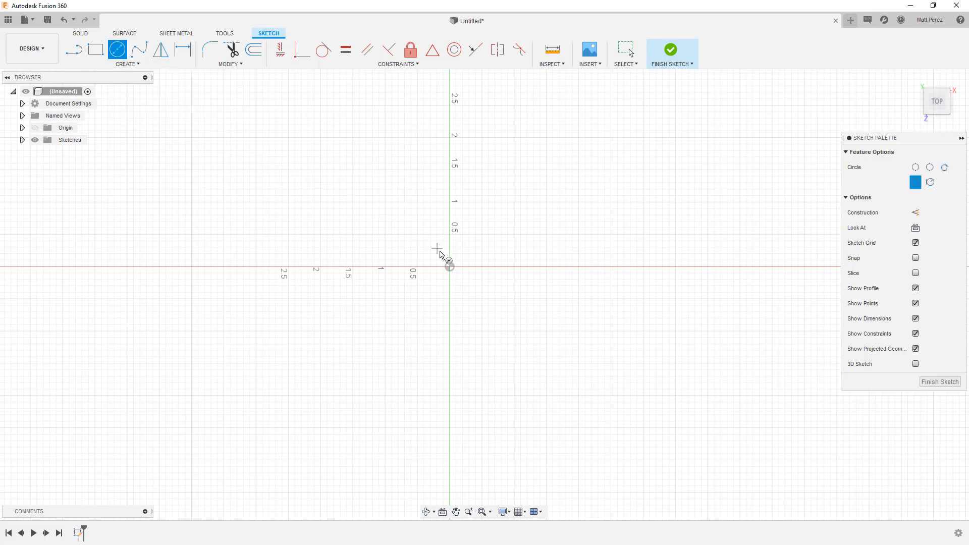
{"action": "left_click", "coordinate": [449, 267]}
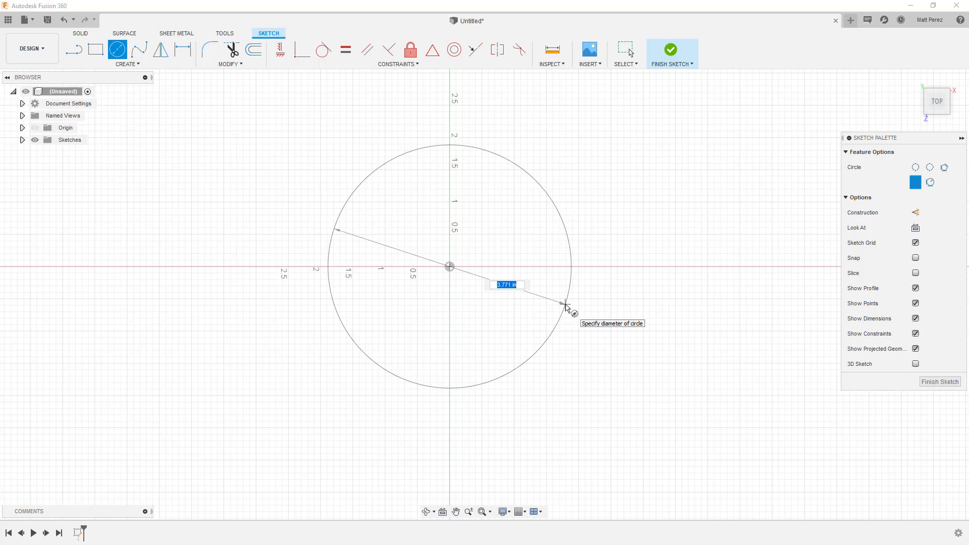
{"action": "type", "text": "1"}
{"action": "key", "text": "Tab"}
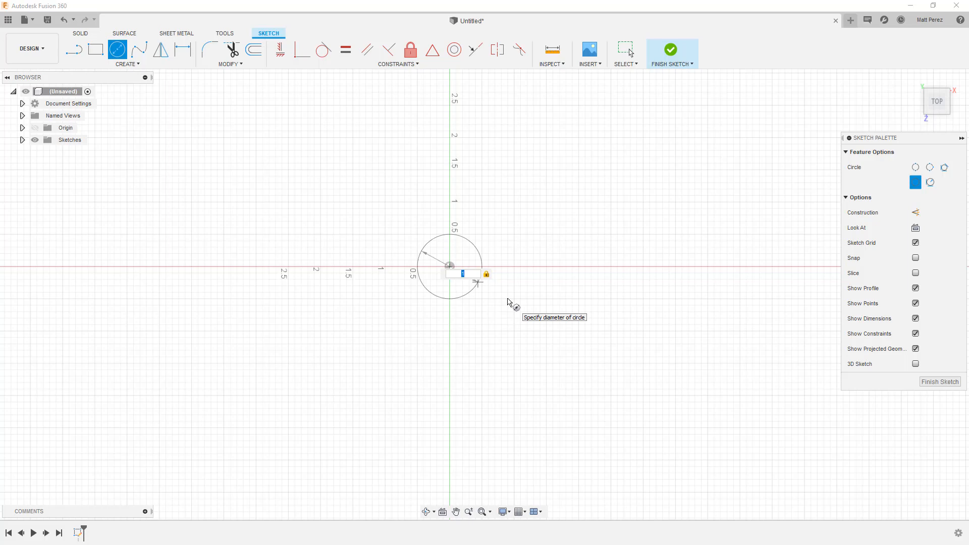
{"action": "key", "text": "Return"}
{"action": "key", "text": "Escape"}
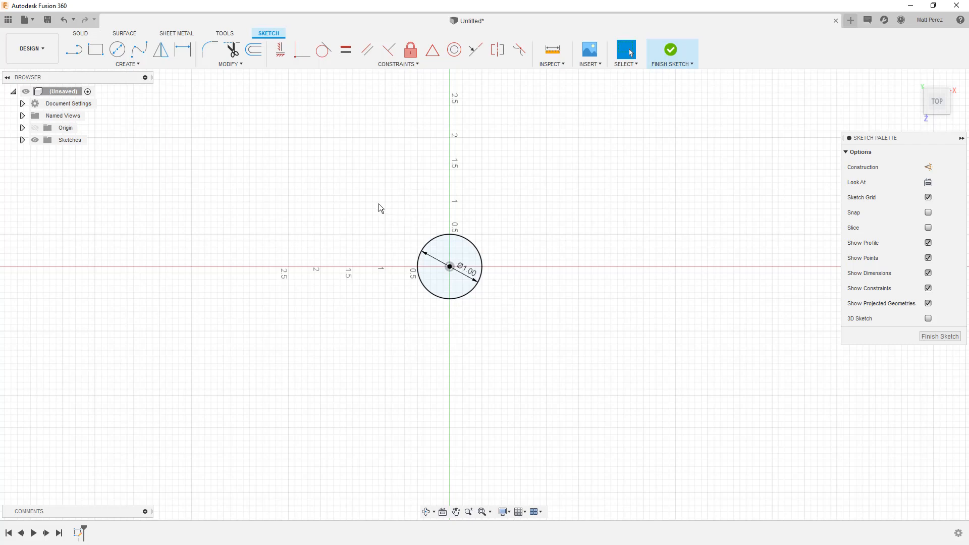
Draw a 1.5 in diameter circle centred on the origin, concentric with the 1 in circle
{"action": "left_click", "coordinate": [118, 50]}
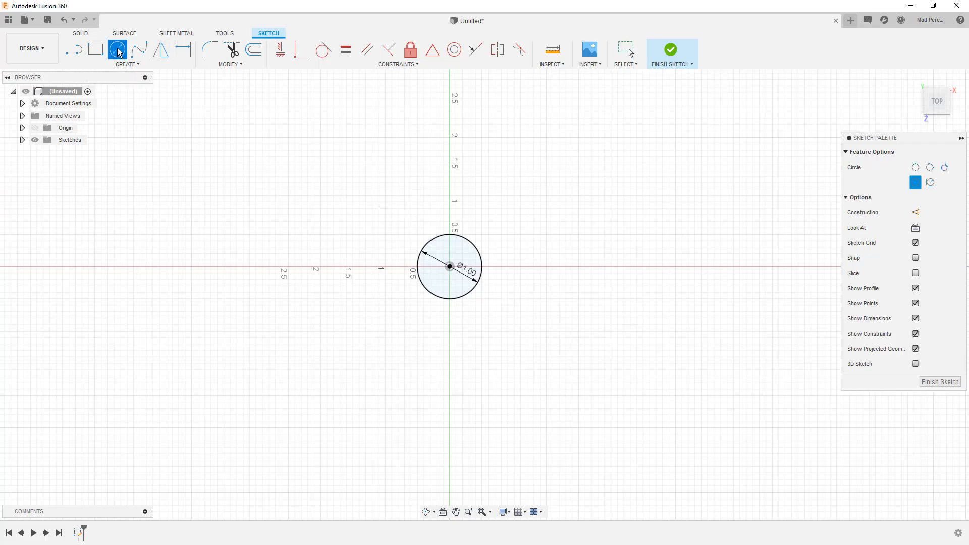
{"action": "left_click", "coordinate": [450, 267]}
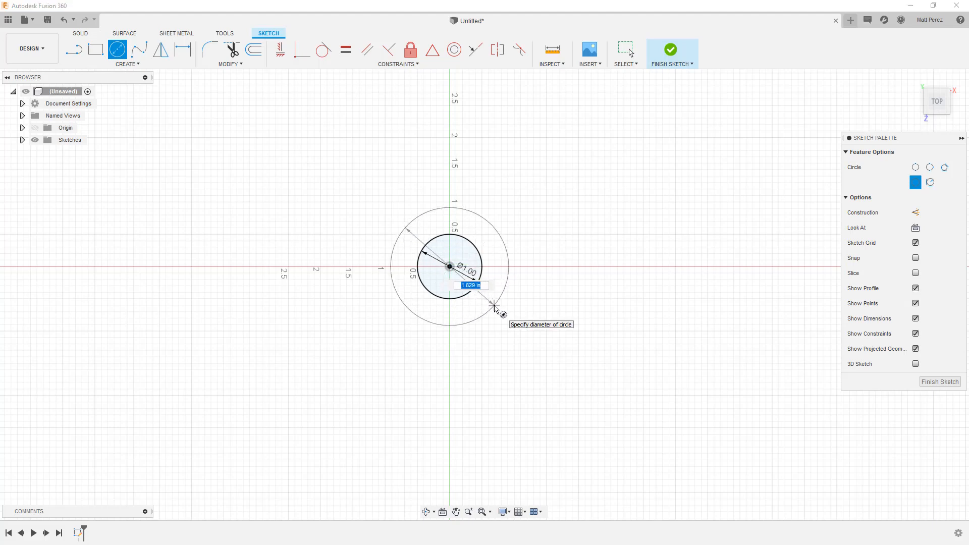
{"action": "type", "text": "1.5"}
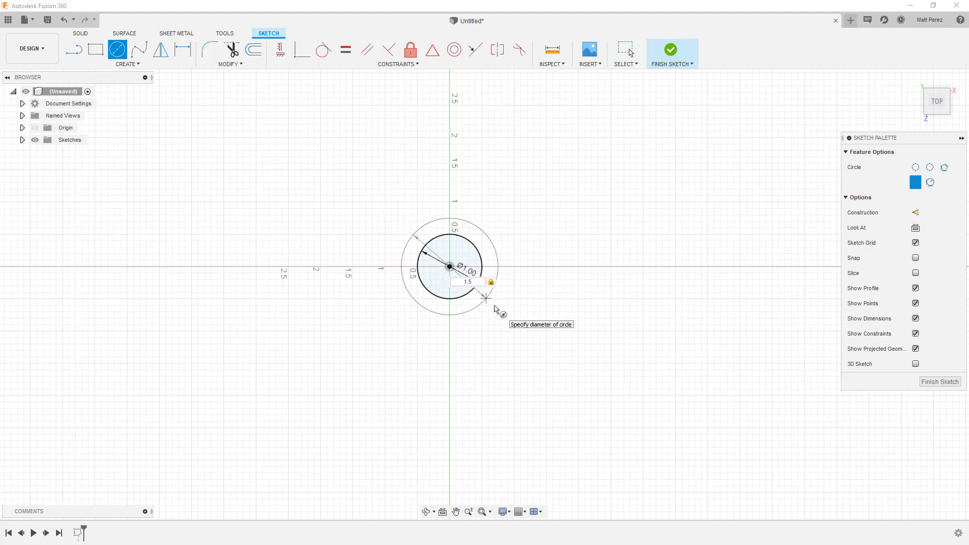
{"action": "key", "text": "Return"}
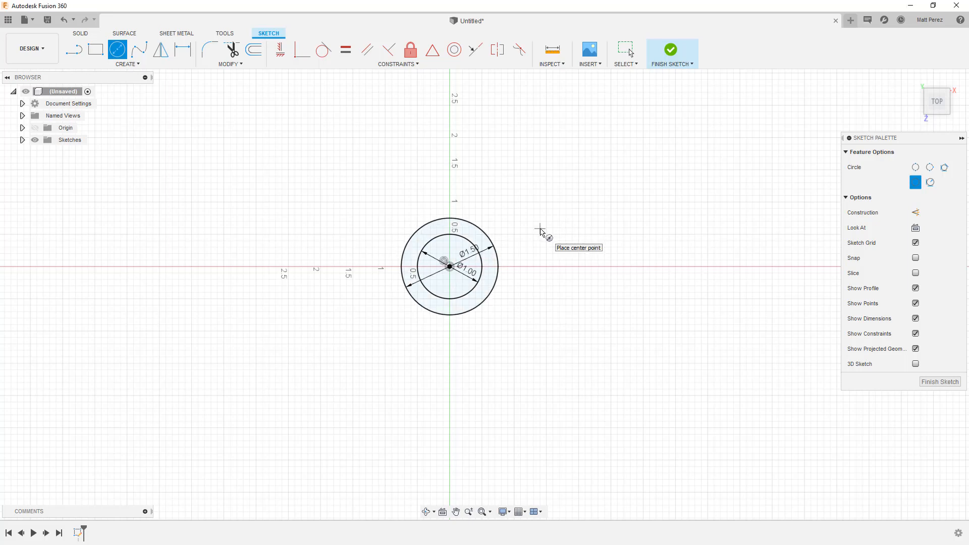
Sketch two concentric circles freehand on the horizontal axis, to the right of the origin circles, with the smaller inside the larger
{"action": "left_click", "coordinate": [674, 266]}
{"action": "left_click", "coordinate": [696, 318]}
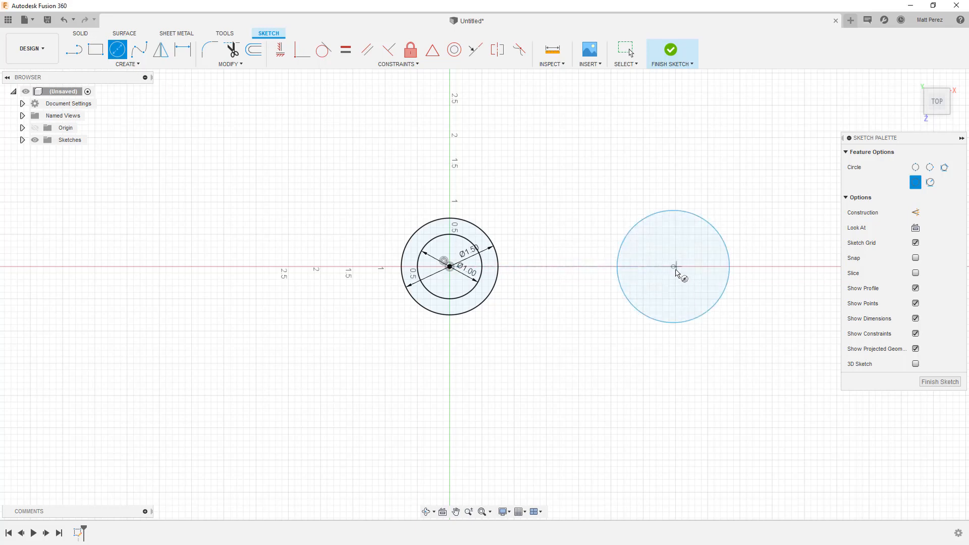
{"action": "left_click", "coordinate": [674, 267]}
{"action": "left_click", "coordinate": [687, 302]}
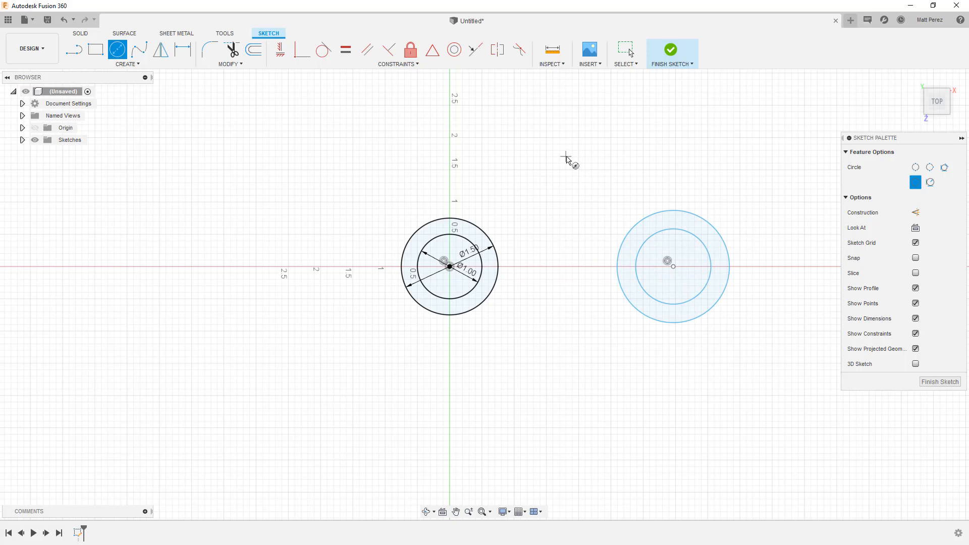
Sketch two concentric circles freehand above the horizontal axis, between the two existing pairs, with the smaller inside the larger
{"action": "left_click", "coordinate": [566, 156]}
{"action": "left_click", "coordinate": [594, 202]}
{"action": "left_click", "coordinate": [565, 157]}
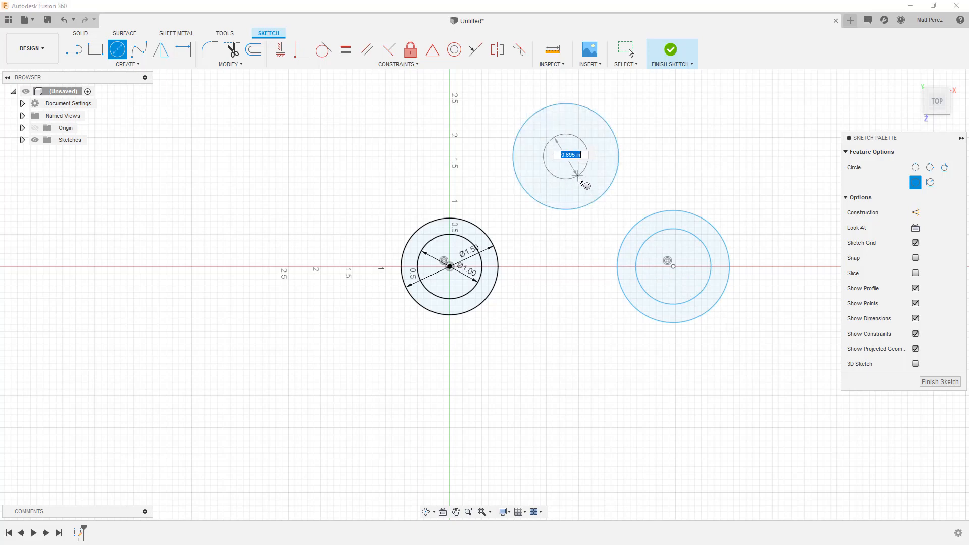
{"action": "left_click", "coordinate": [584, 185]}
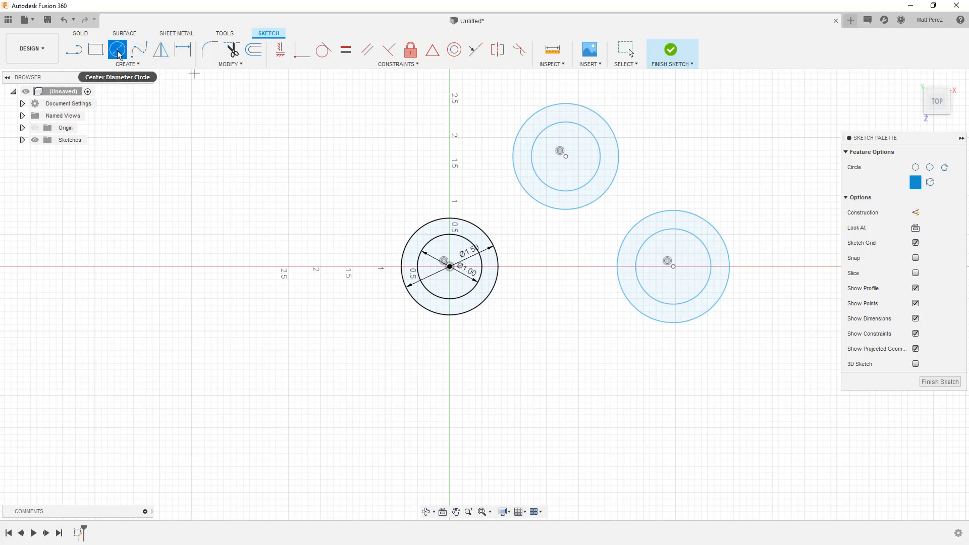
{"action": "right_click", "coordinate": [225, 129]}
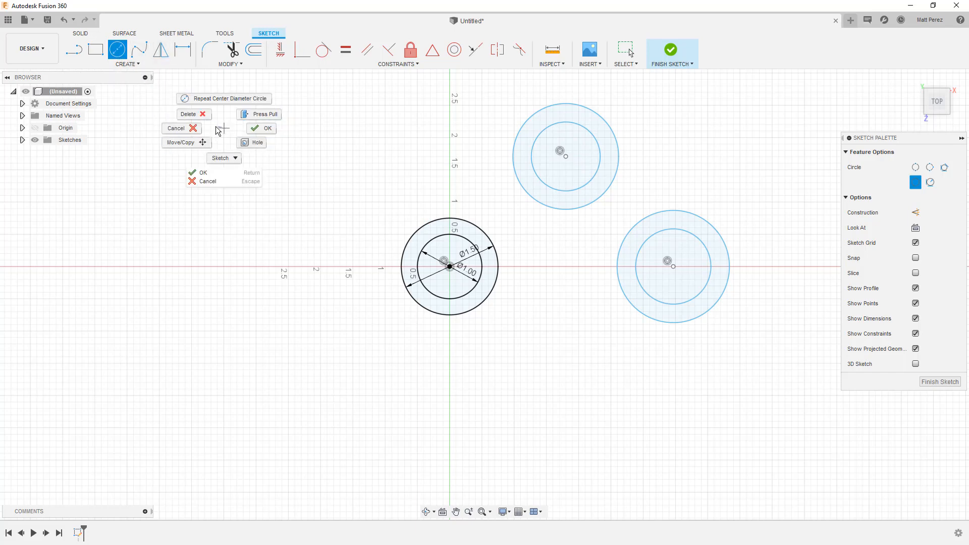
{"action": "key", "text": "Escape"}
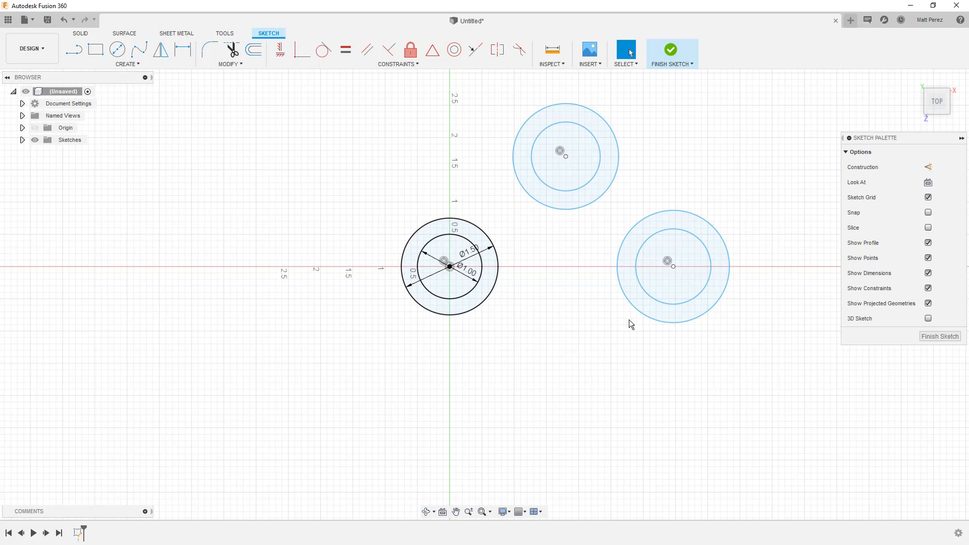
Shift the right-hand circle pair slightly toward the origin, try shrinking its inner circle, and undo the resize
{"action": "mouse_move", "coordinate": [674, 264]}
{"action": "left_mouse_down"}
{"action": "mouse_move", "coordinate": [723, 240]}
{"action": "mouse_move", "coordinate": [691, 300]}
{"action": "mouse_move", "coordinate": [695, 268]}
{"action": "mouse_move", "coordinate": [665, 264]}
{"action": "left_mouse_up"}
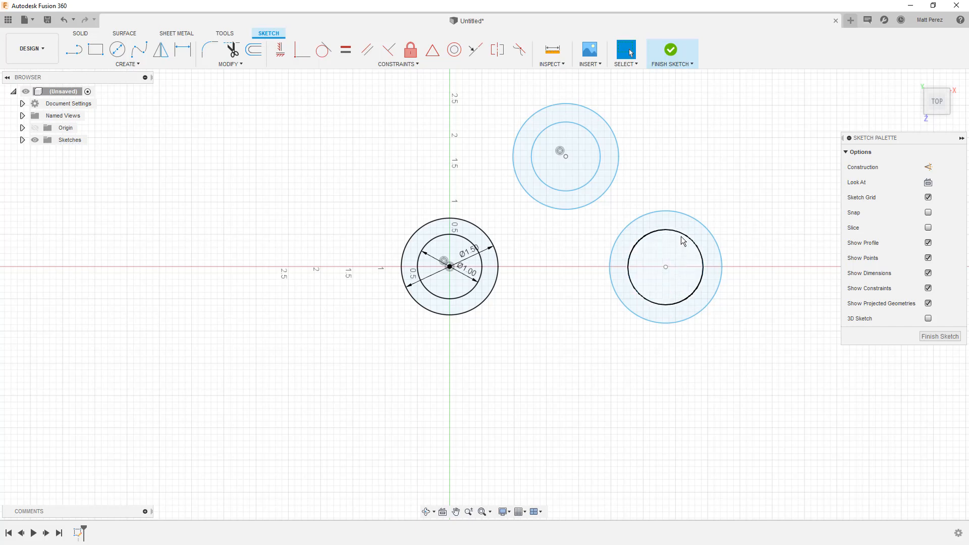
{"action": "mouse_move", "coordinate": [681, 237]}
{"action": "left_mouse_down"}
{"action": "mouse_move", "coordinate": [666, 273]}
{"action": "mouse_move", "coordinate": [687, 244]}
{"action": "left_mouse_up"}
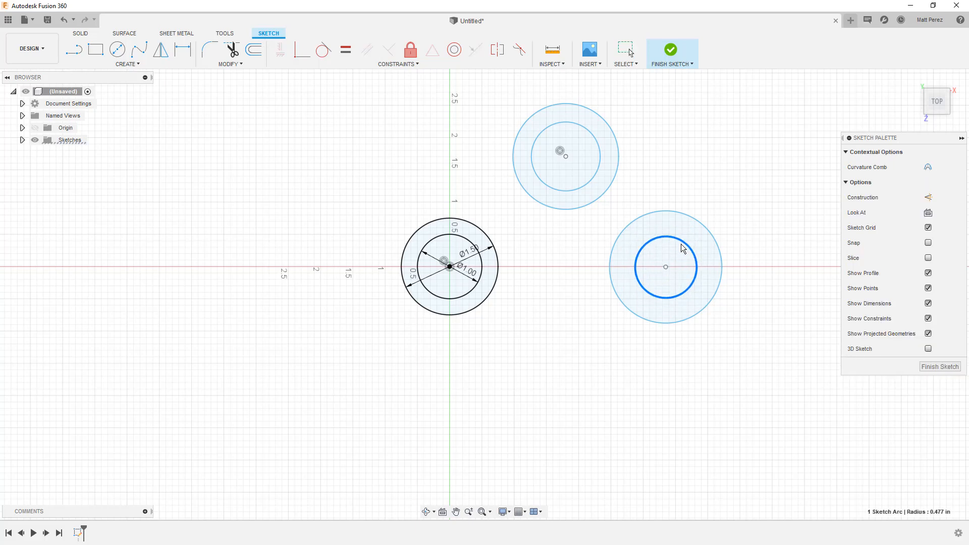
{"action": "key", "text": "ctrl+z"}
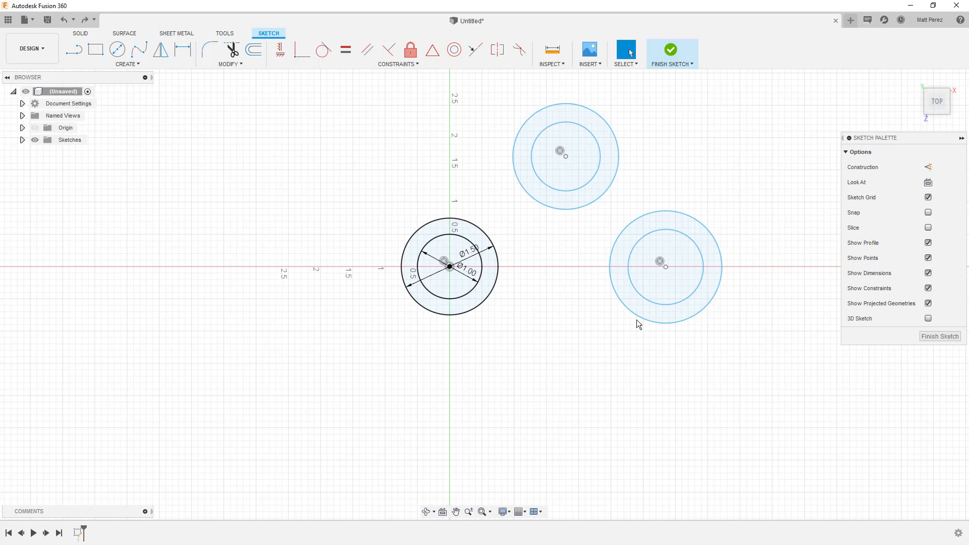
Move the right-hand pair's centre to about X 3.49, Z 0.35 in, try aligning it horizontally with the origin, and undo the constraint
{"action": "mouse_move", "coordinate": [666, 270]}
{"action": "left_mouse_down"}
{"action": "mouse_move", "coordinate": [683, 305]}
{"action": "mouse_move", "coordinate": [511, 300]}
{"action": "mouse_move", "coordinate": [498, 293]}
{"action": "mouse_move", "coordinate": [496, 268]}
{"action": "mouse_move", "coordinate": [496, 291]}
{"action": "mouse_move", "coordinate": [685, 297]}
{"action": "mouse_move", "coordinate": [680, 274]}
{"action": "mouse_move", "coordinate": [676, 293]}
{"action": "left_mouse_up"}
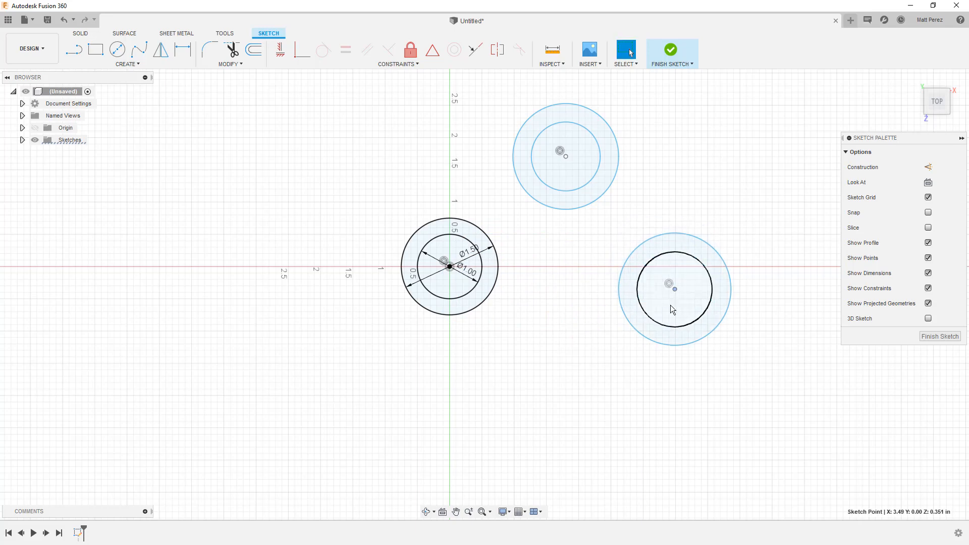
{"action": "left_click", "coordinate": [582, 320]}
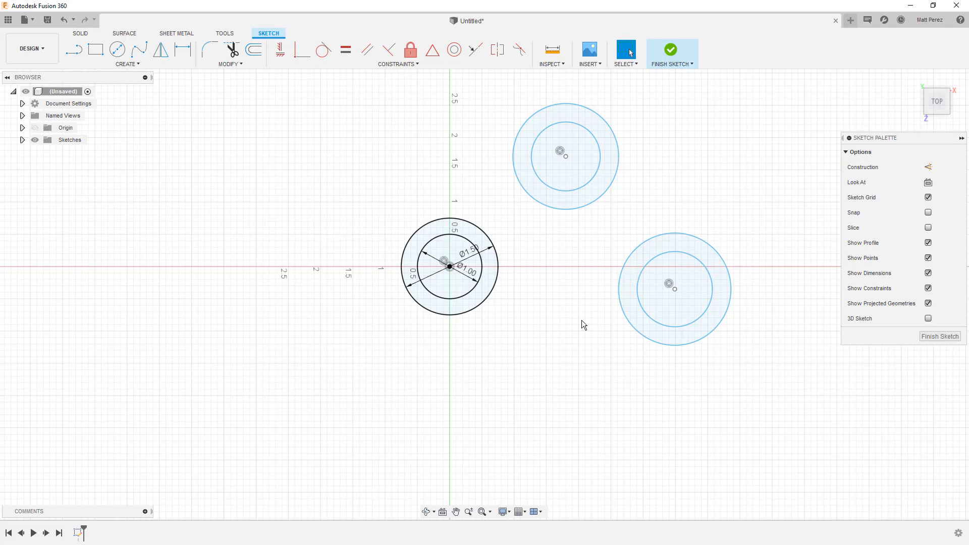
{"action": "left_click", "coordinate": [450, 269]}
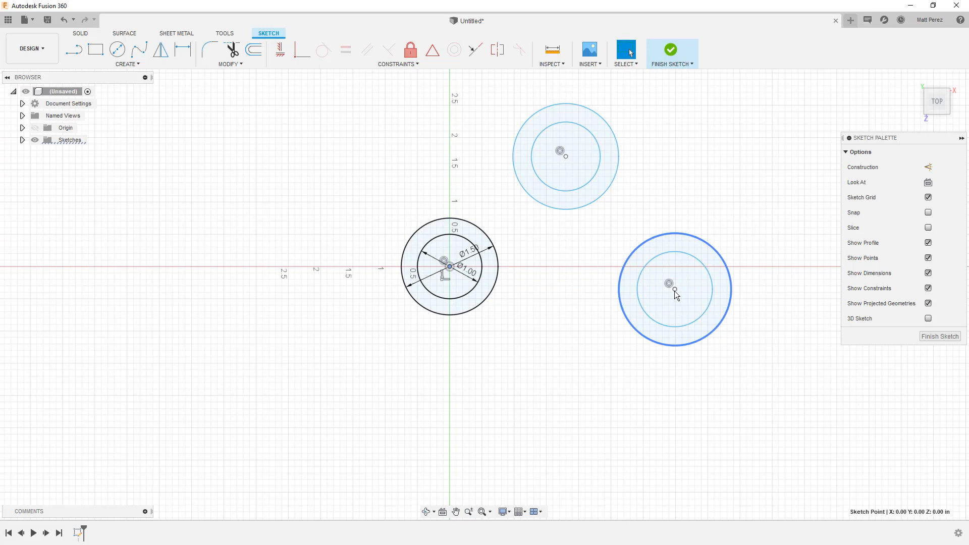
{"action": "left_click", "coordinate": [674, 290]}
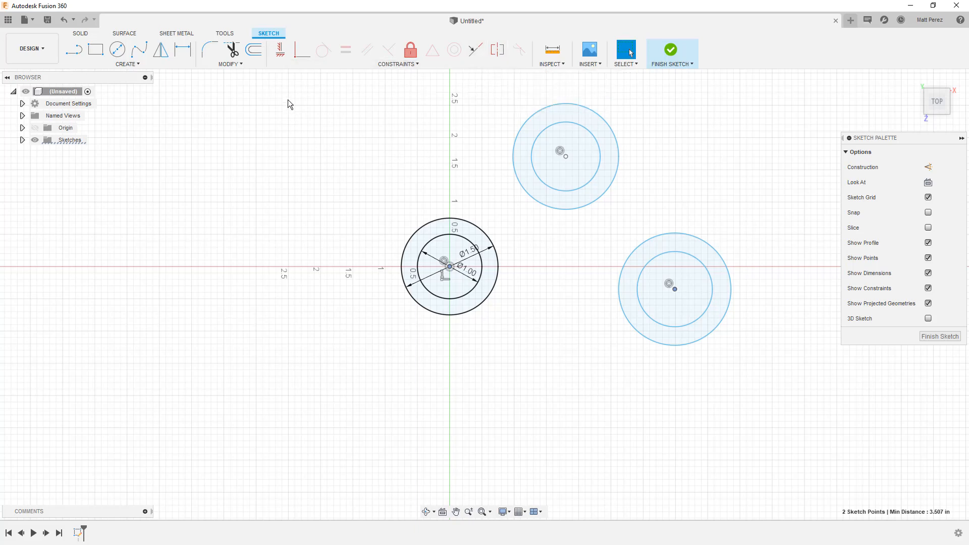
{"action": "left_click", "coordinate": [281, 52]}
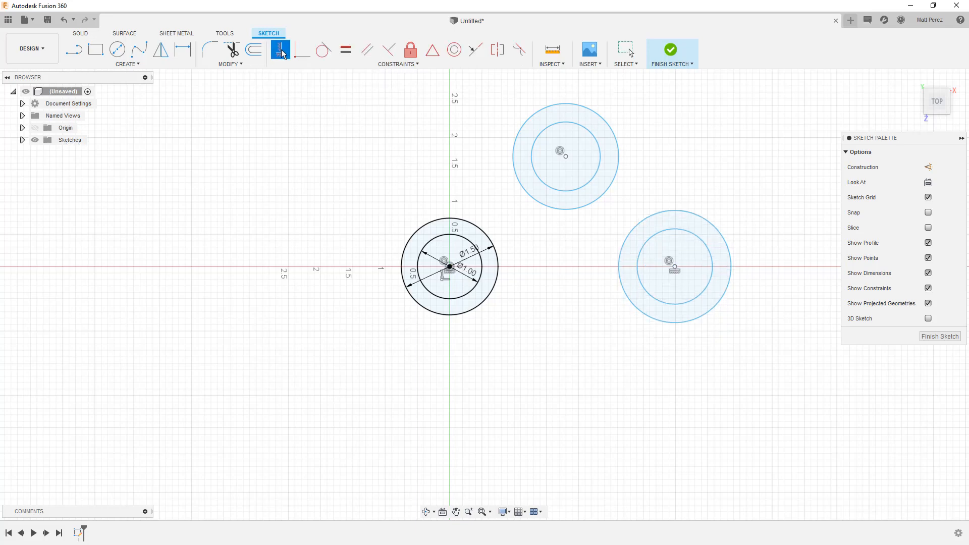
{"action": "key", "text": "Escape"}
{"action": "key", "text": "ctrl+z"}
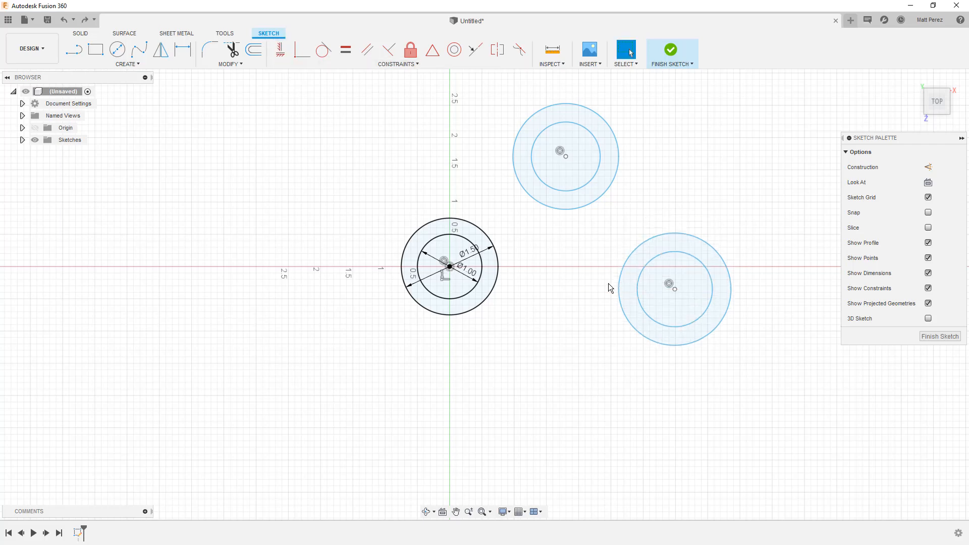
Move the same pair's centre to about X 1.48, Z 2.35 in, try aligning it vertically with the origin, and undo the constraint
{"action": "mouse_move", "coordinate": [676, 288]}
{"action": "left_mouse_down"}
{"action": "mouse_move", "coordinate": [652, 326]}
{"action": "mouse_move", "coordinate": [537, 421]}
{"action": "left_mouse_up"}
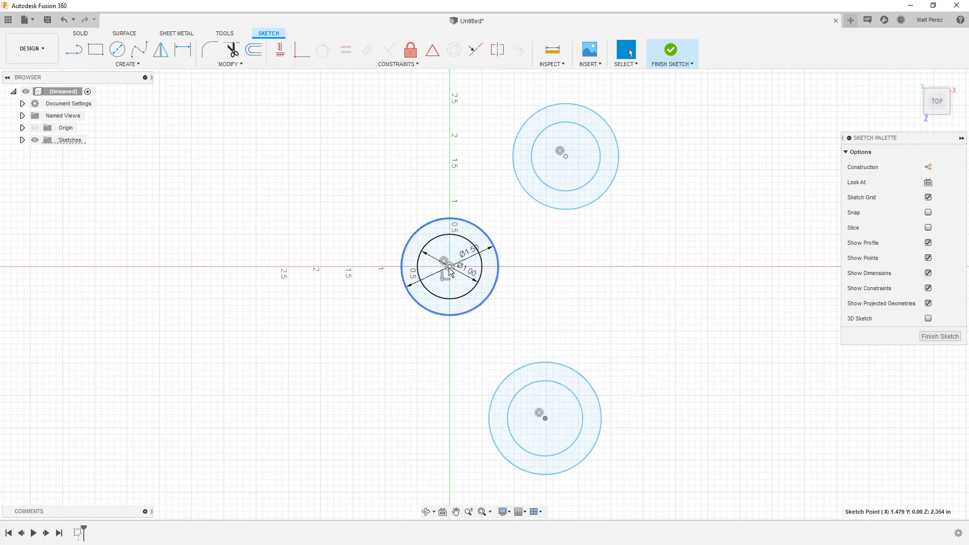
{"action": "left_click", "coordinate": [277, 49]}
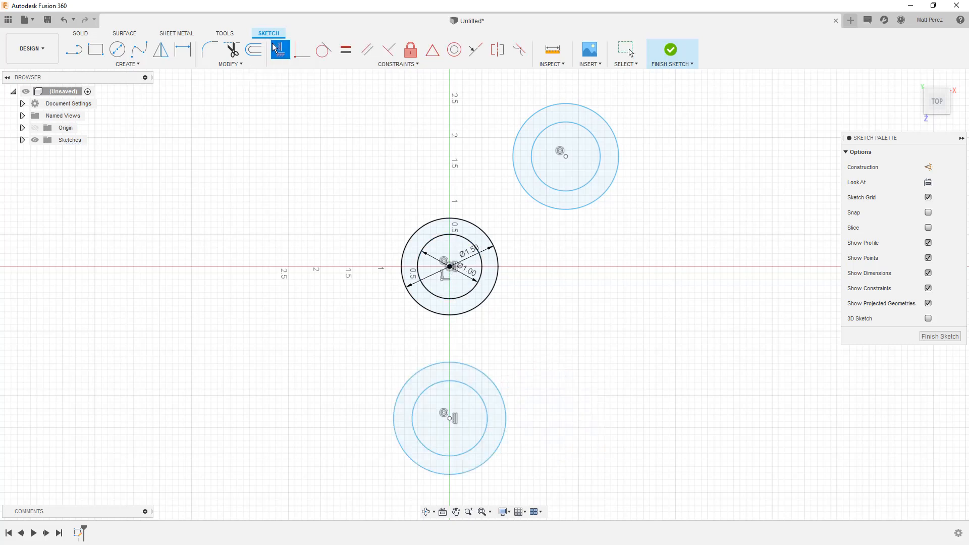
{"action": "left_click", "coordinate": [627, 50]}
{"action": "key", "text": "ctrl+z"}
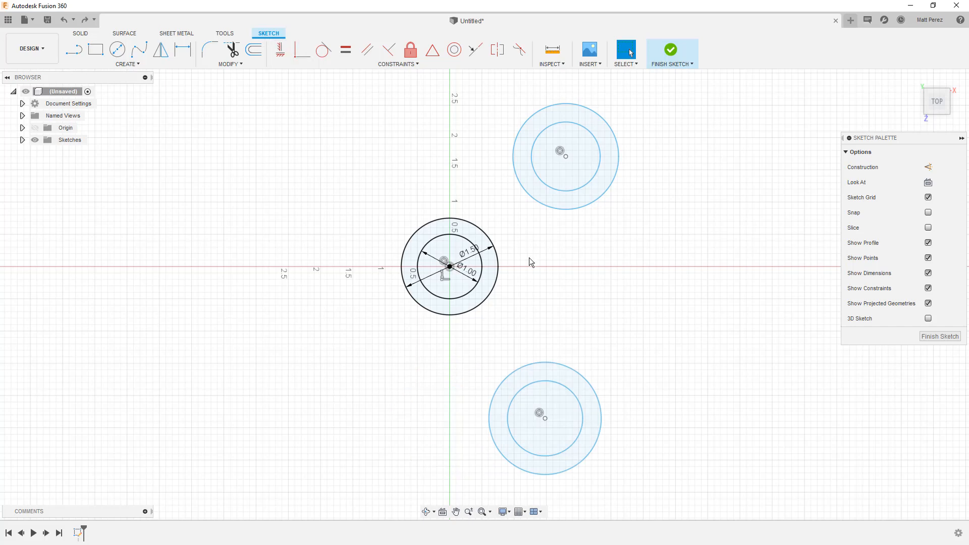
Move the lower circle pair to about 3.7 in right of the origin and constrain its centre horizontally to the origin
{"action": "mouse_move", "coordinate": [545, 418]}
{"action": "left_mouse_down"}
{"action": "mouse_move", "coordinate": [646, 344]}
{"action": "mouse_move", "coordinate": [698, 282]}
{"action": "left_mouse_up"}
{"action": "left_click", "coordinate": [450, 268], "text": "shift"}
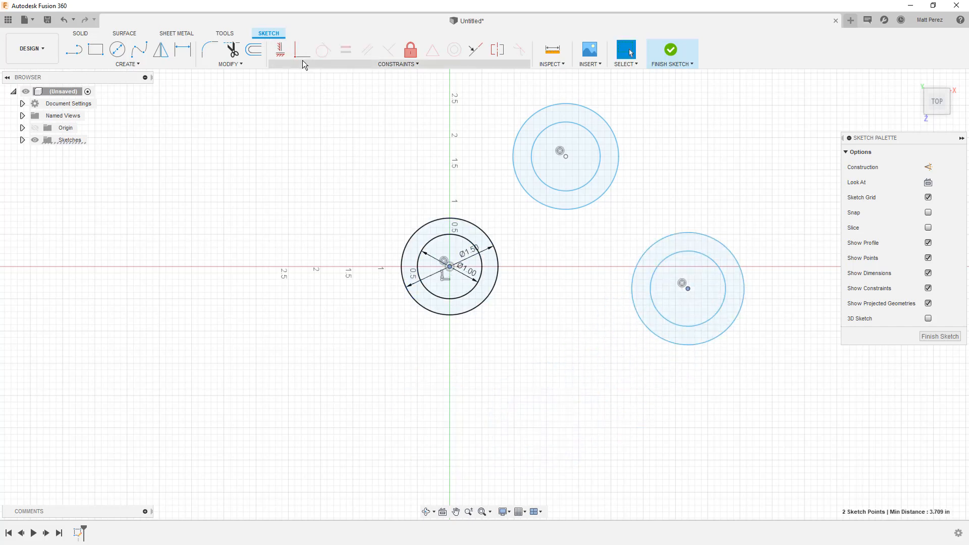
{"action": "left_click", "coordinate": [277, 52]}
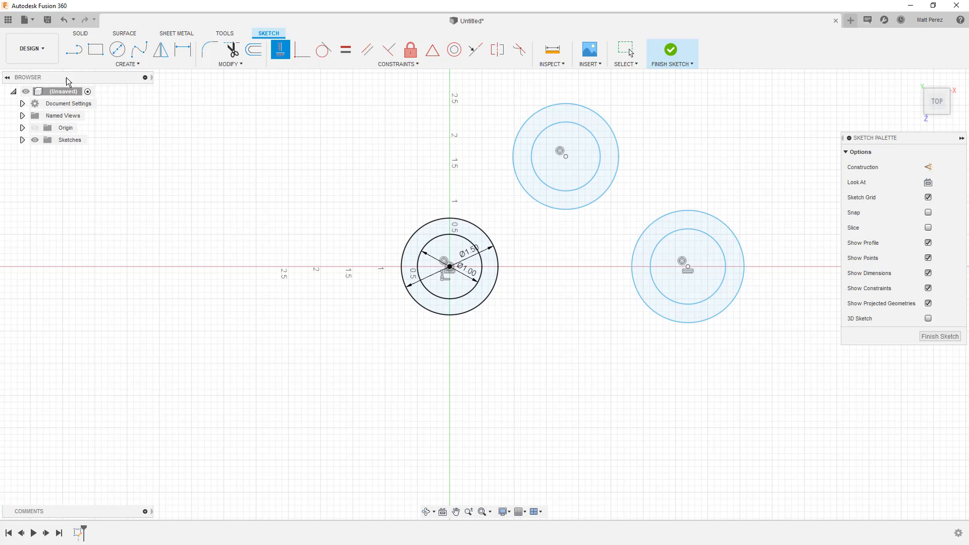
Draw a line from the origin to the centre of the right-hand circle pair
{"action": "left_click", "coordinate": [75, 52]}
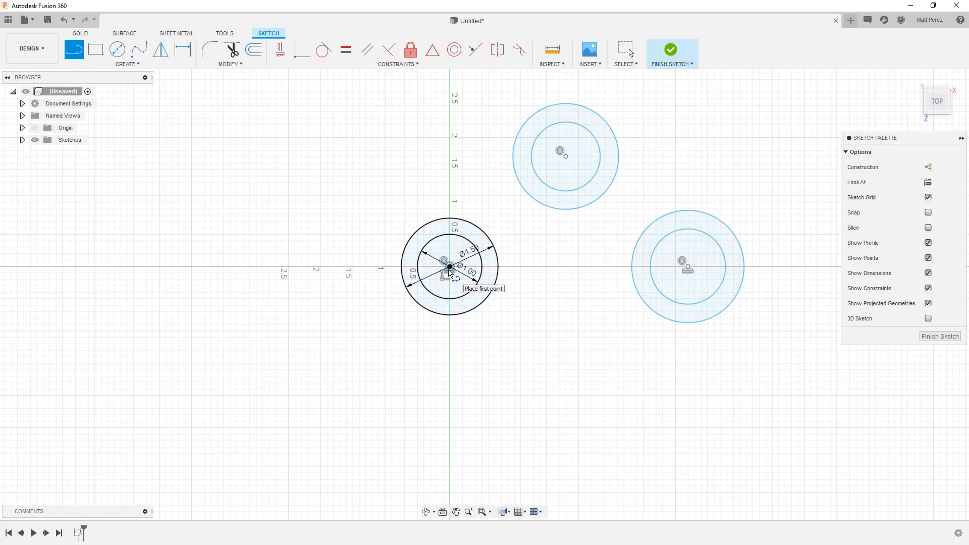
{"action": "left_click", "coordinate": [449, 268]}
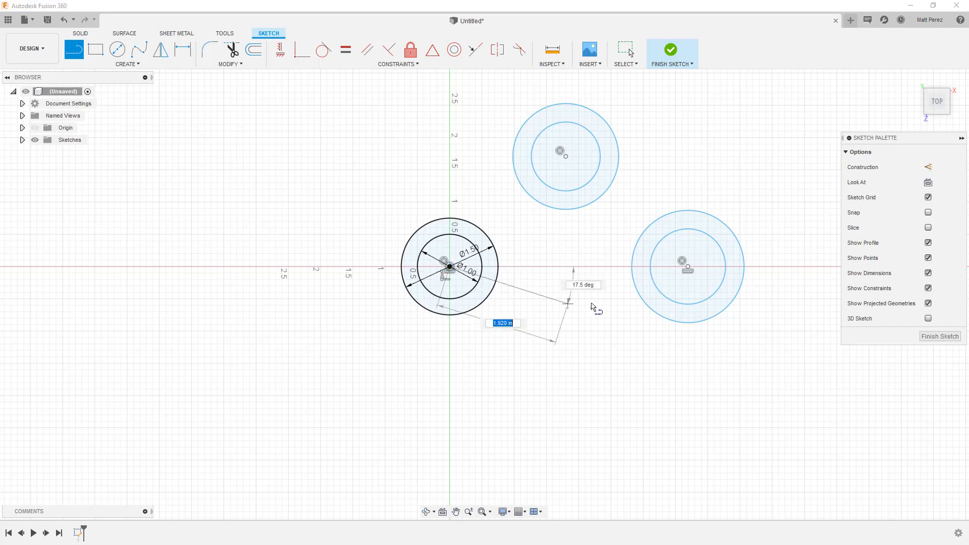
{"action": "left_click", "coordinate": [687, 266]}
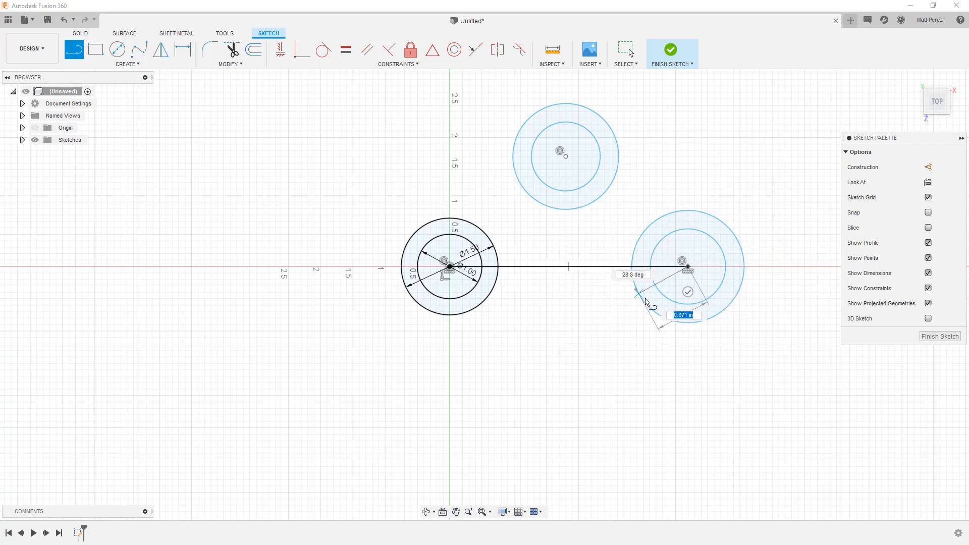
{"action": "key", "text": "Escape"}
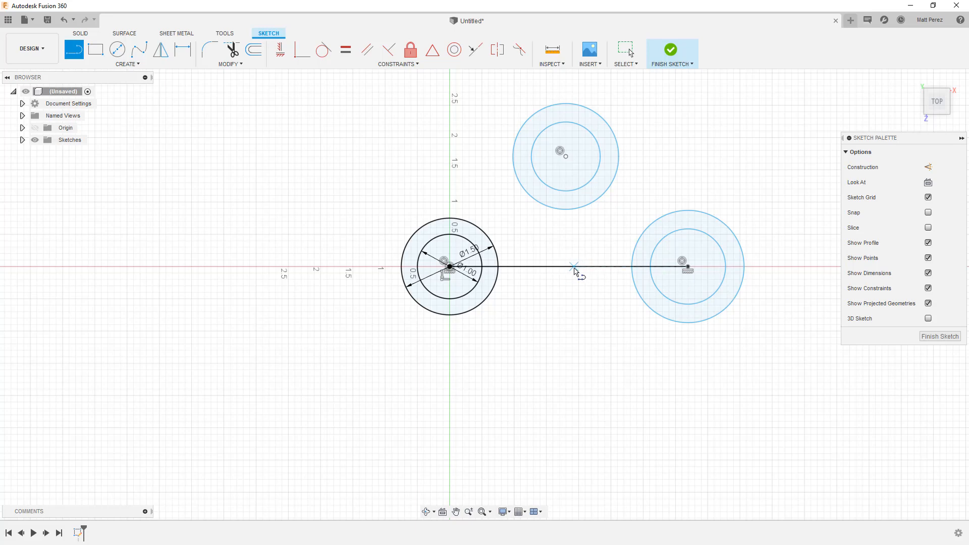
Draw a line from the horizontal line's midpoint to the centre of the upper circle pair
{"action": "left_click", "coordinate": [569, 265]}
{"action": "left_click", "coordinate": [566, 157]}
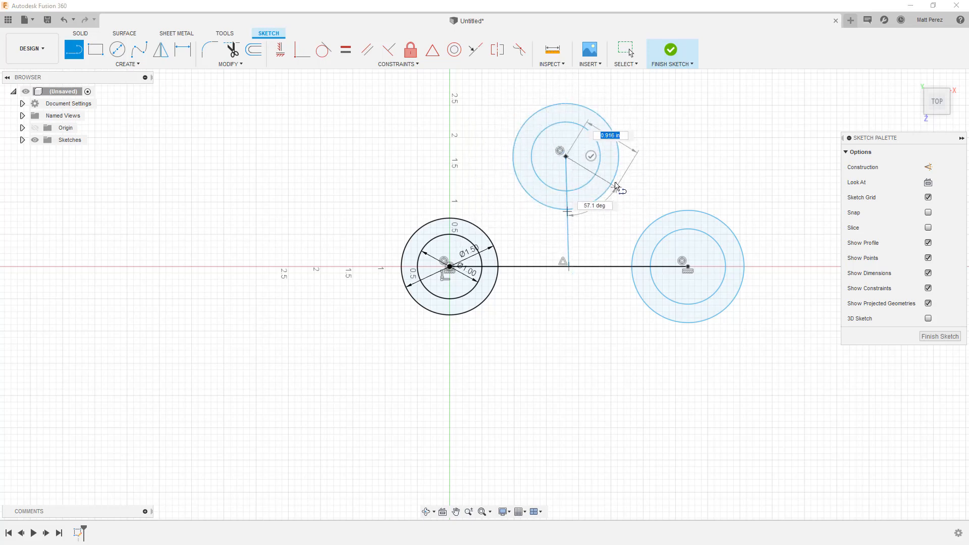
{"action": "key", "text": "Escape"}
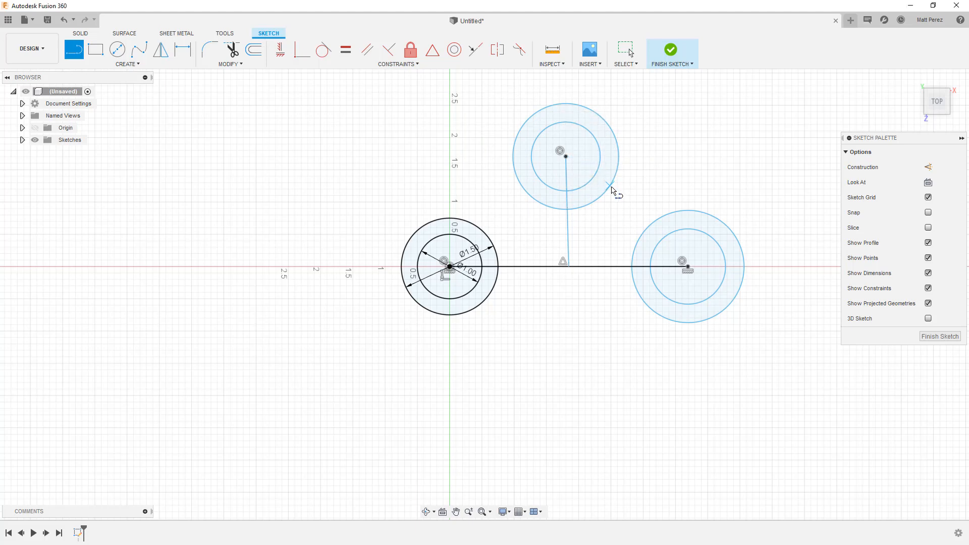
{"action": "key", "text": "Escape"}
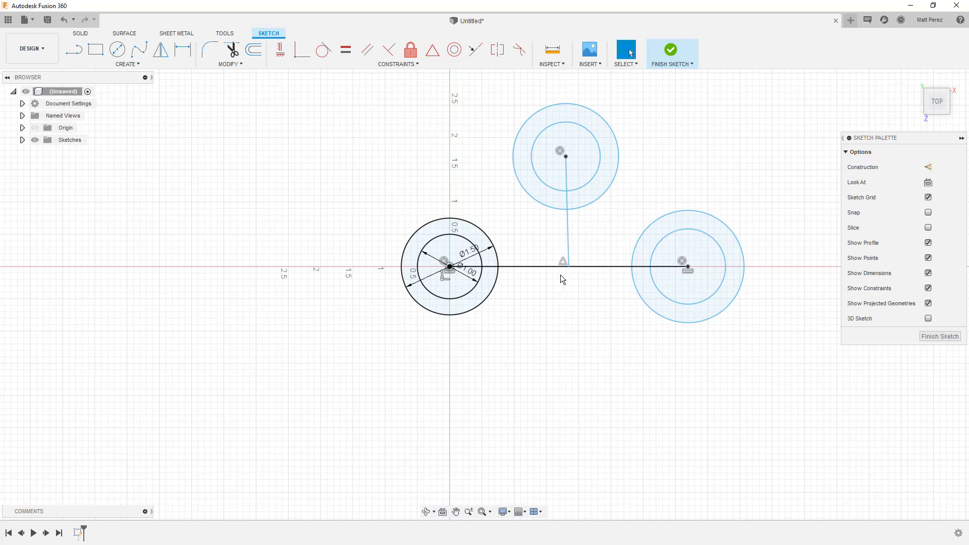
Constrain the line between the midpoint and the upper circles' centre to be vertical
{"action": "left_click", "coordinate": [569, 229]}
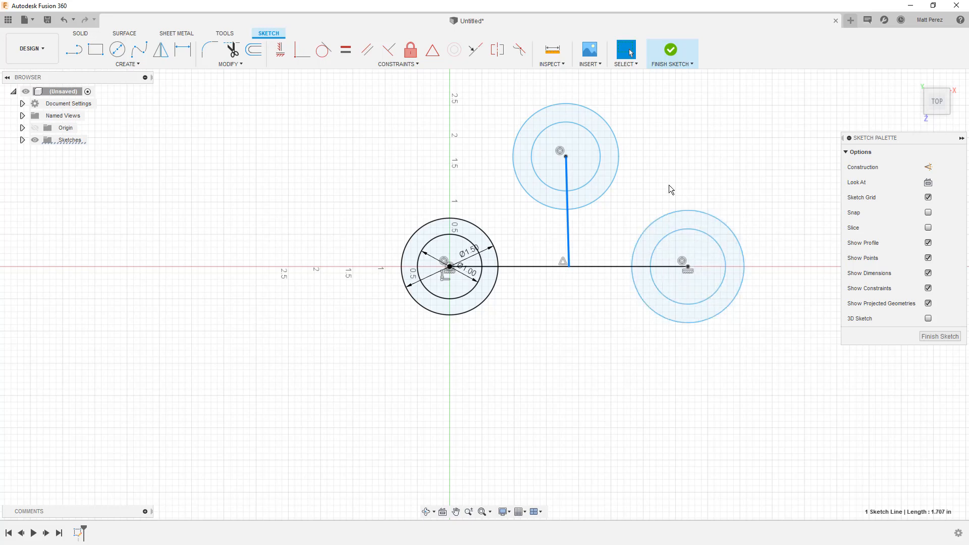
{"action": "left_click", "coordinate": [279, 50]}
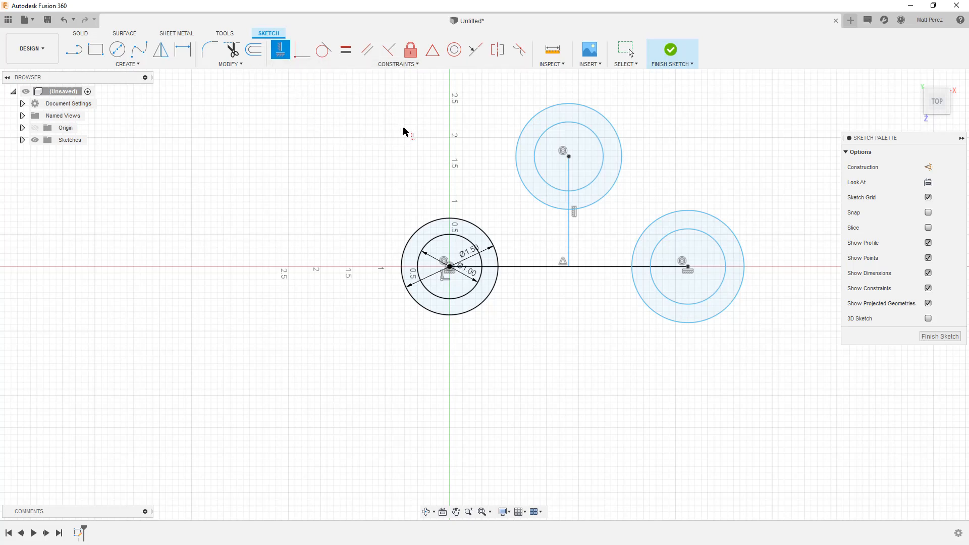
{"action": "key", "text": "Escape"}
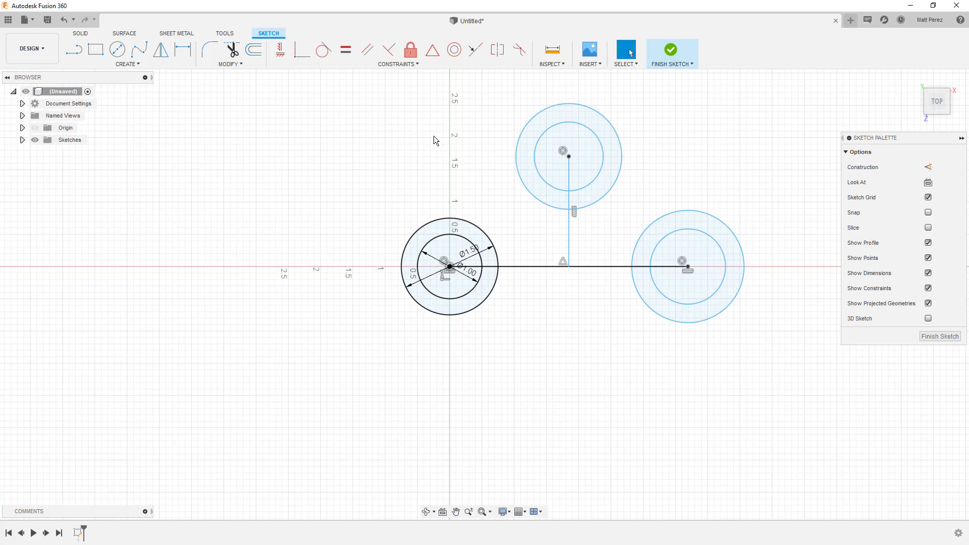
Convert the horizontal and vertical centre-to-centre lines to construction lines
{"action": "left_click", "coordinate": [620, 265]}
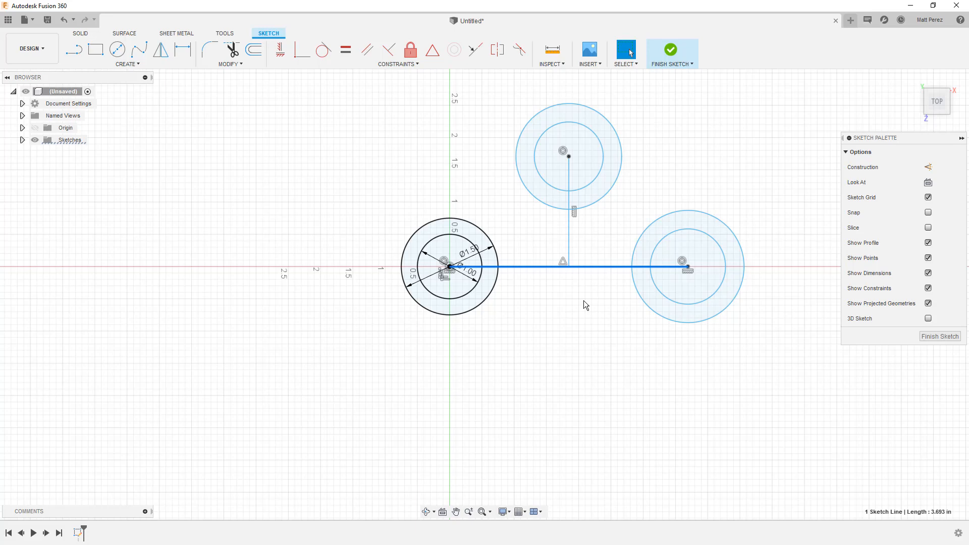
{"action": "left_click", "coordinate": [928, 167]}
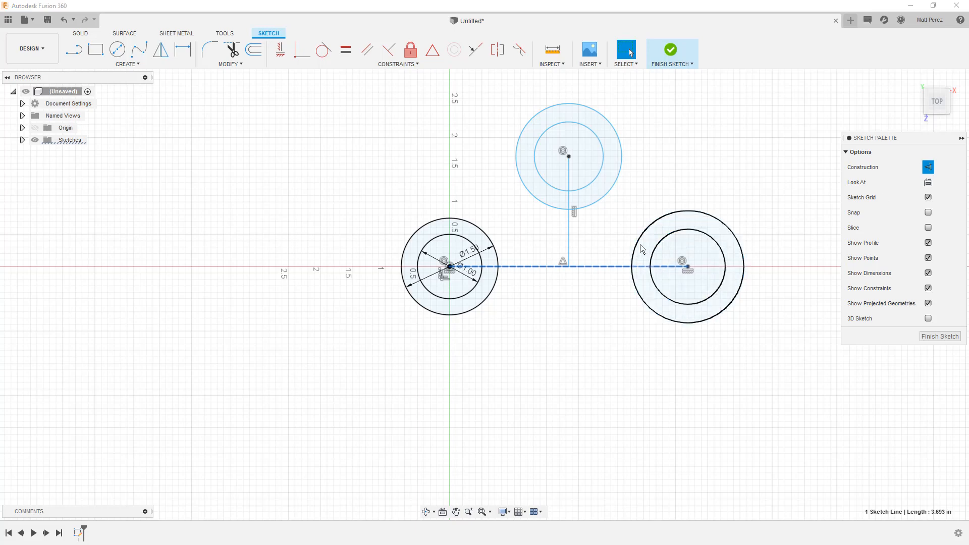
{"action": "left_click", "coordinate": [572, 219]}
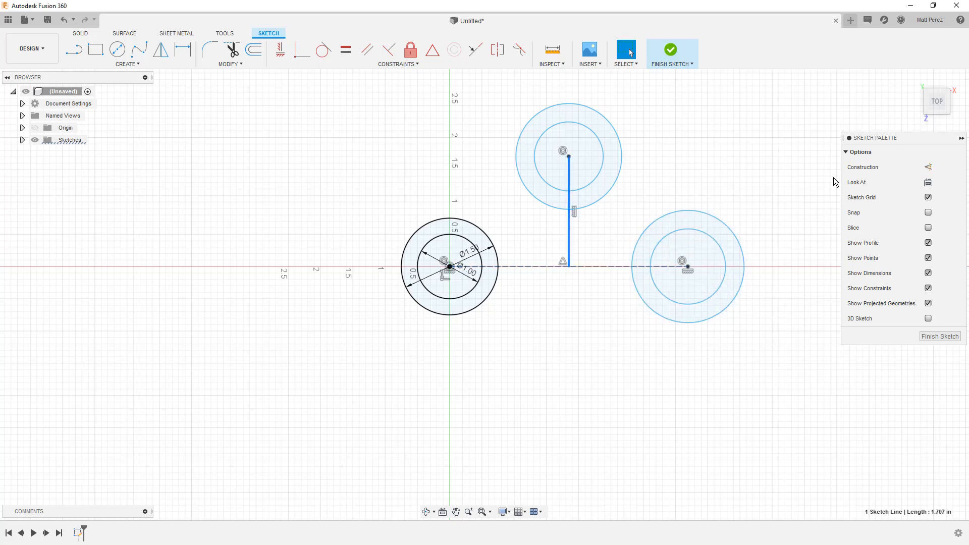
{"action": "left_click", "coordinate": [929, 168]}
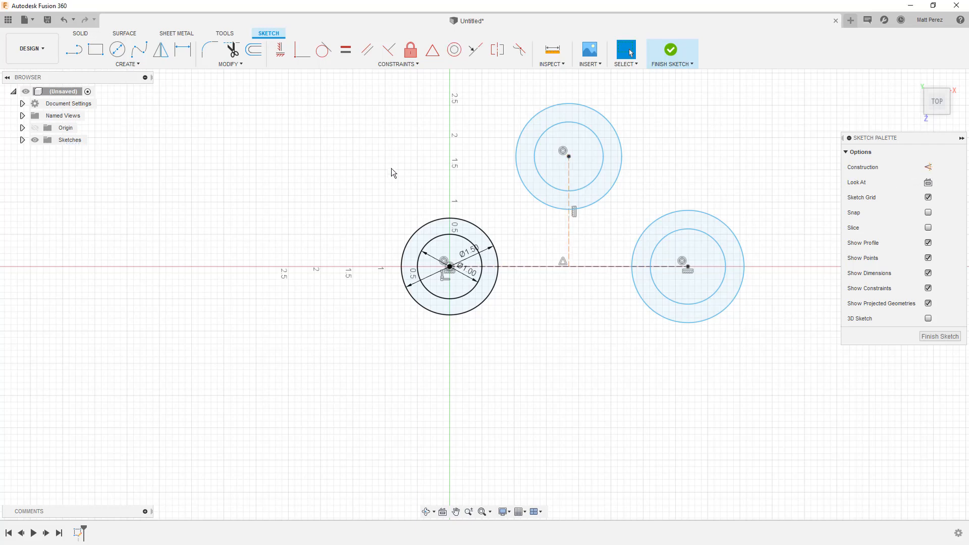
Draw a trial slanted construction line about 1.77 in long in the empty area above the right-hand circles and delete it
{"action": "key", "text": "l"}
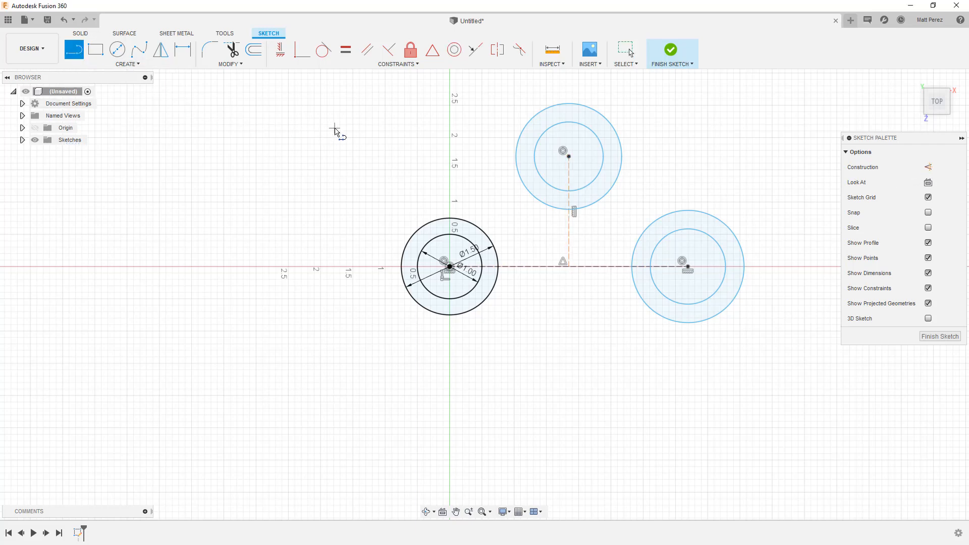
{"action": "left_click", "coordinate": [929, 167]}
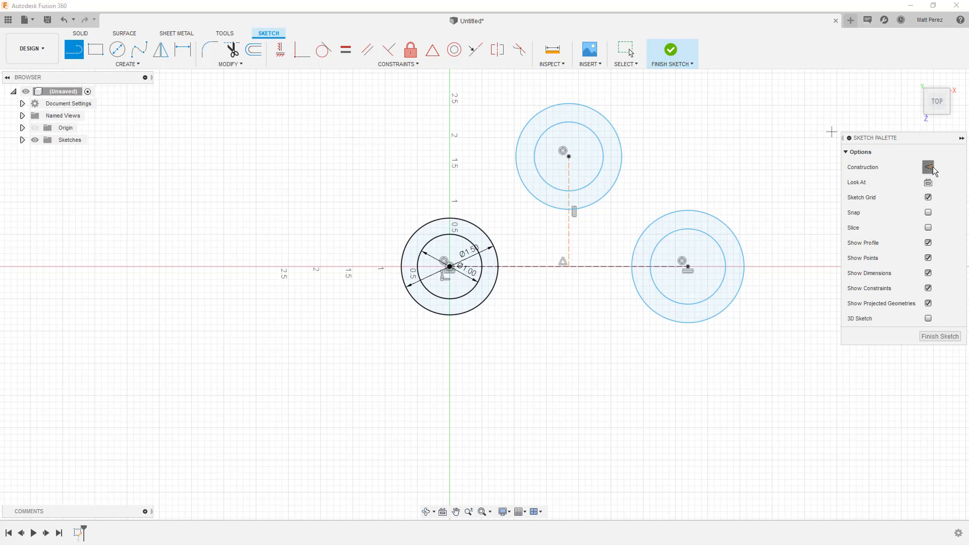
{"action": "left_click", "coordinate": [769, 148]}
{"action": "left_click", "coordinate": [660, 180]}
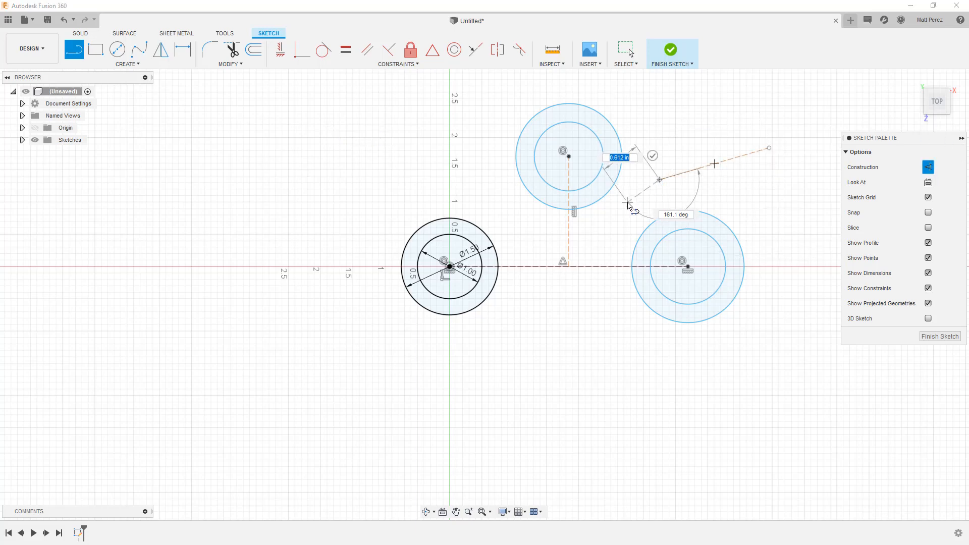
{"action": "left_click", "coordinate": [651, 156]}
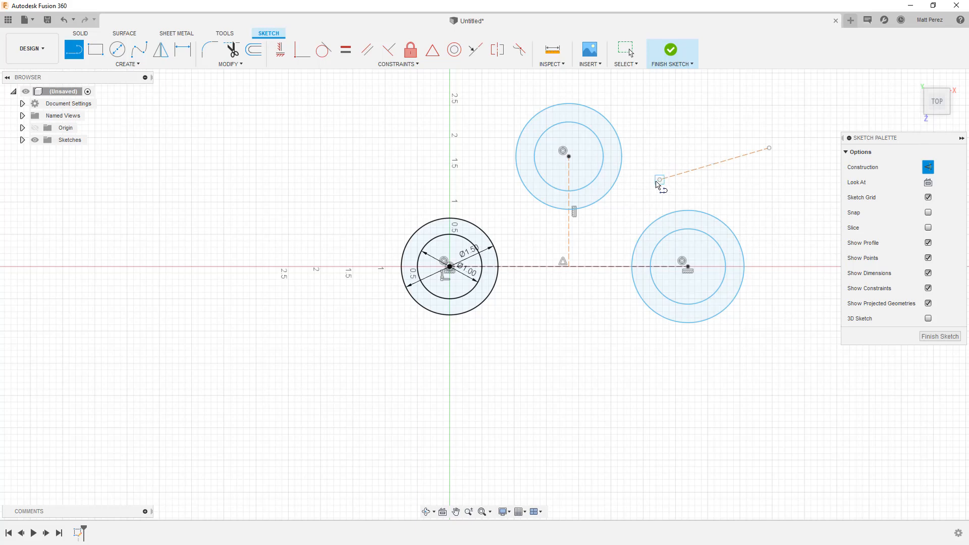
{"action": "key", "text": "Escape"}
{"action": "left_click", "coordinate": [735, 158]}
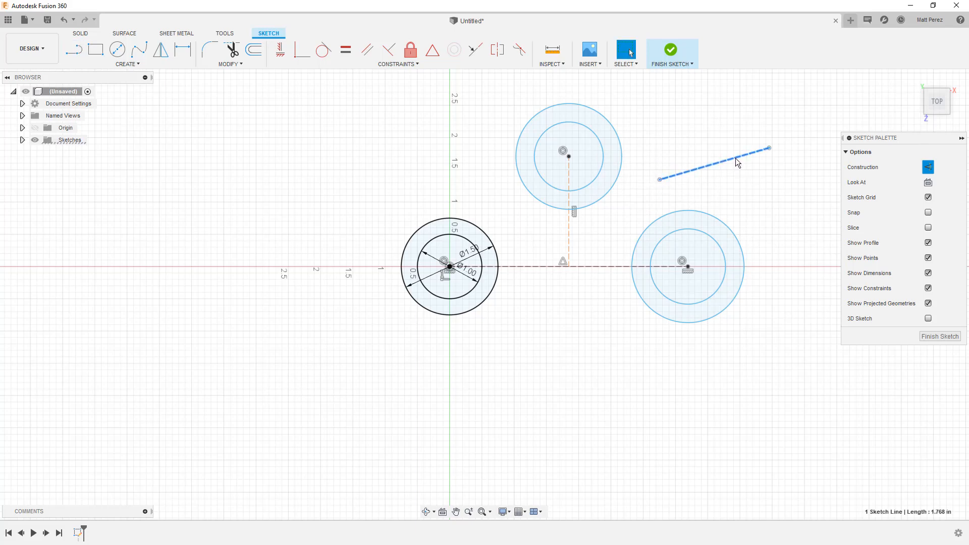
{"action": "key", "text": "Delete"}
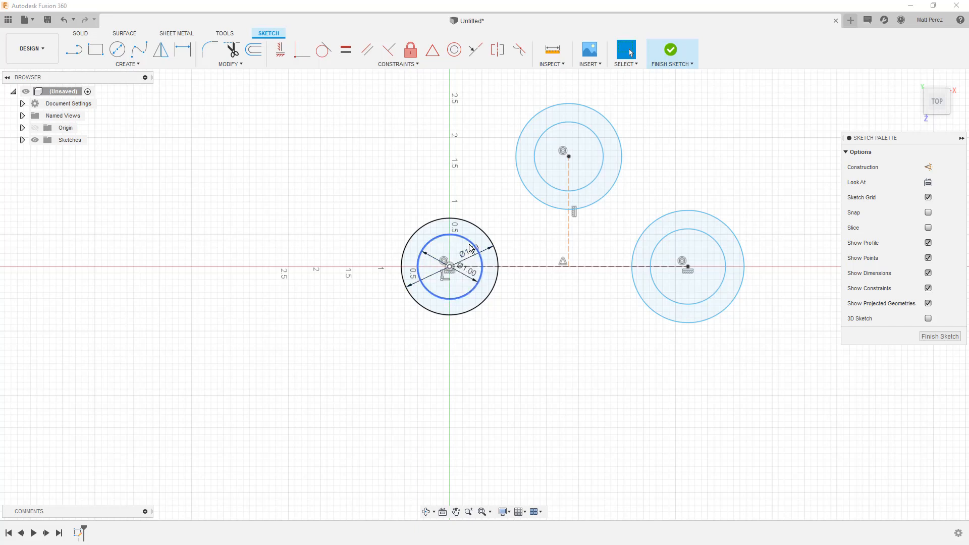
Make the right-hand inner and outer circles equal in size to the corresponding inner and outer circles at the origin
{"action": "left_click", "coordinate": [346, 50]}
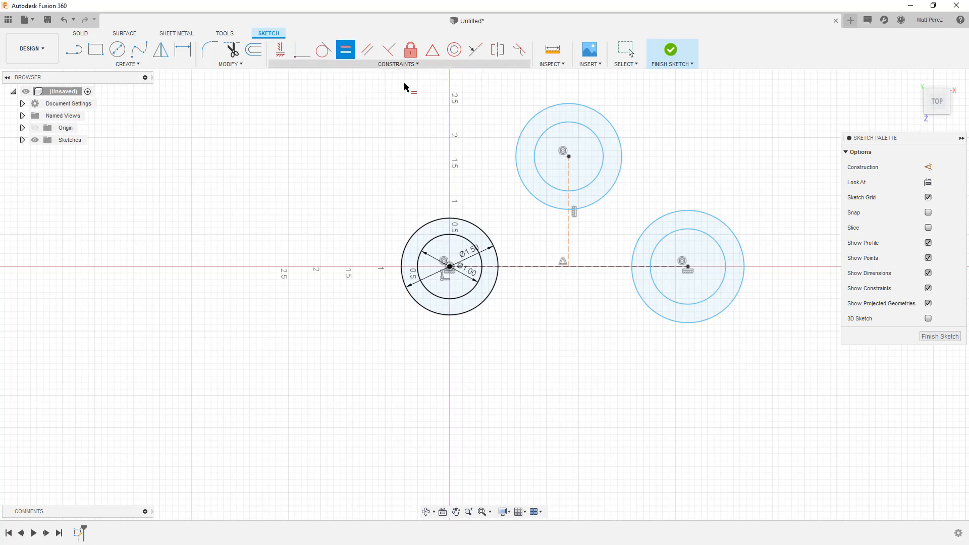
{"action": "left_click", "coordinate": [701, 236]}
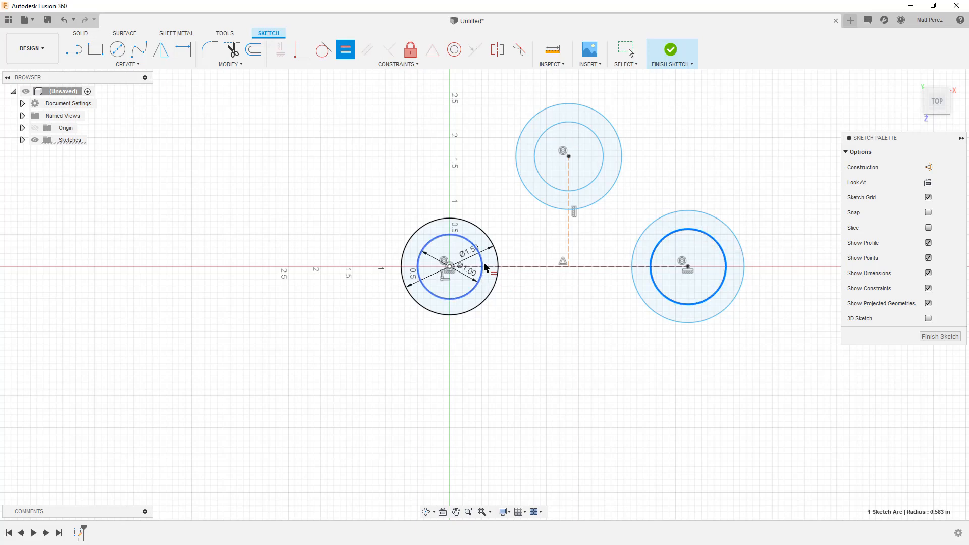
{"action": "left_click", "coordinate": [481, 267]}
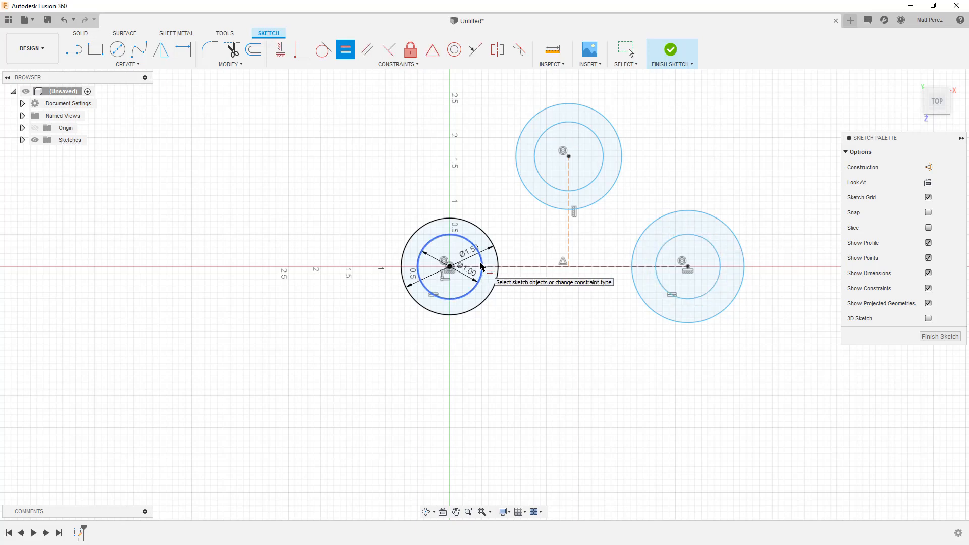
{"action": "left_click", "coordinate": [736, 237]}
{"action": "left_click", "coordinate": [473, 232]}
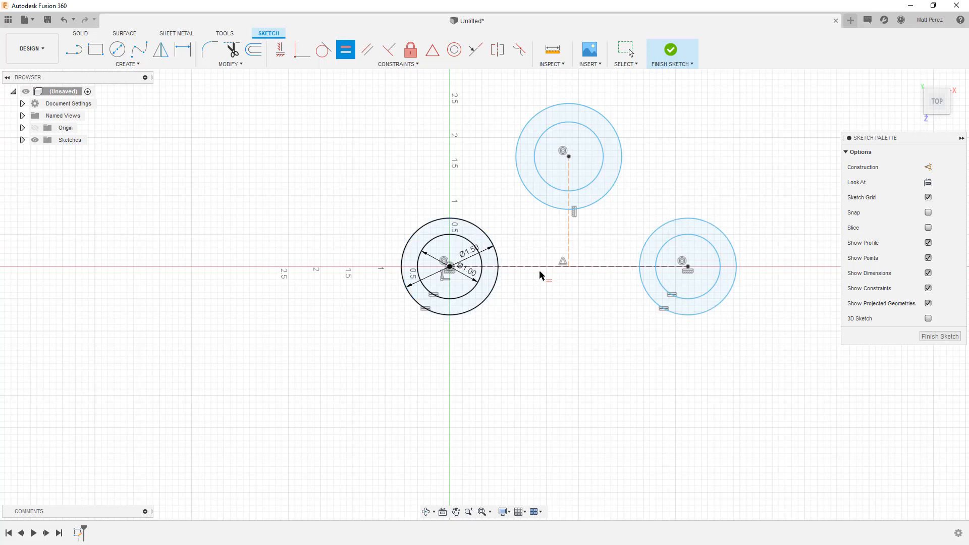
{"action": "key", "text": "Escape"}
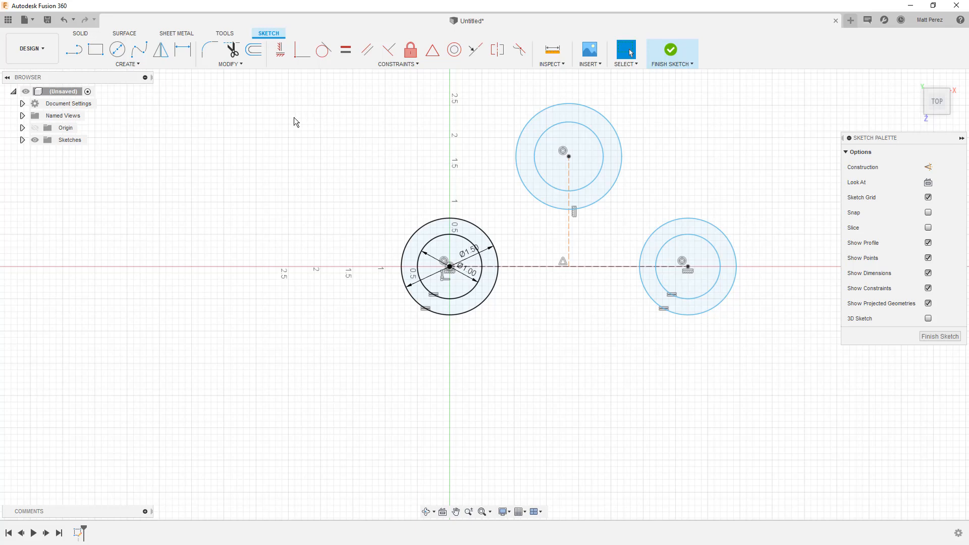
Dimension the upper inner circle's diameter, linking it to the 1.00 in diameter dimension of the origin's inner circle
{"action": "left_click", "coordinate": [181, 51]}
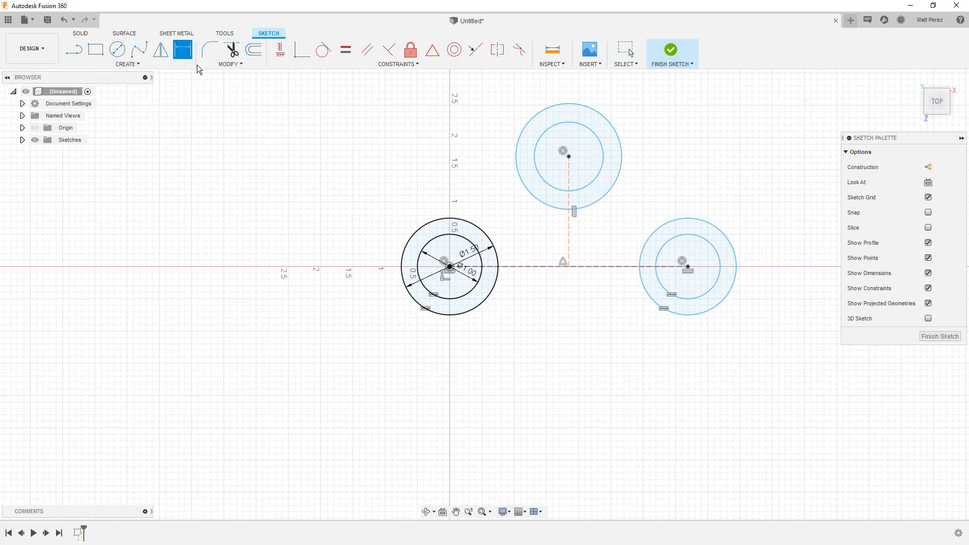
{"action": "left_click", "coordinate": [590, 130]}
{"action": "left_click", "coordinate": [669, 107]}
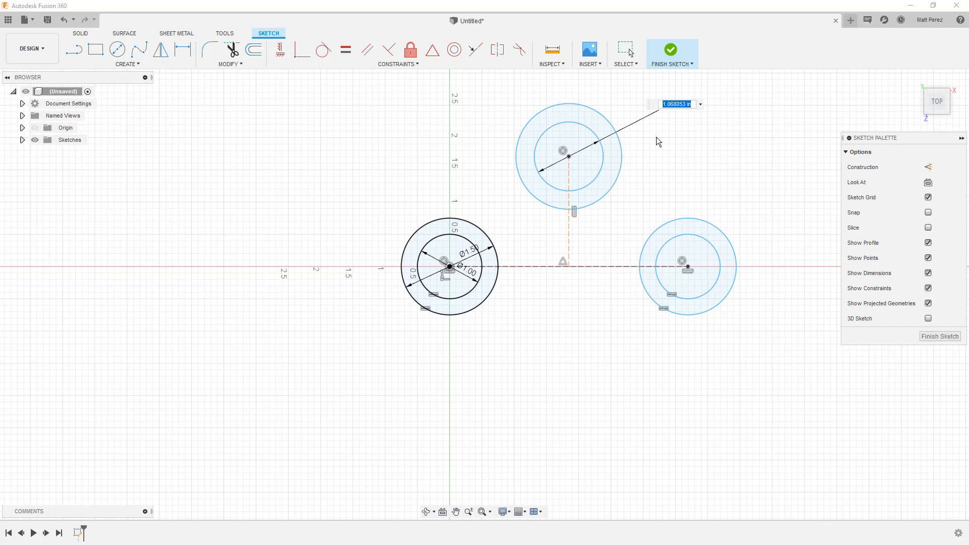
{"action": "left_click", "coordinate": [474, 273]}
{"action": "key", "text": "Return"}
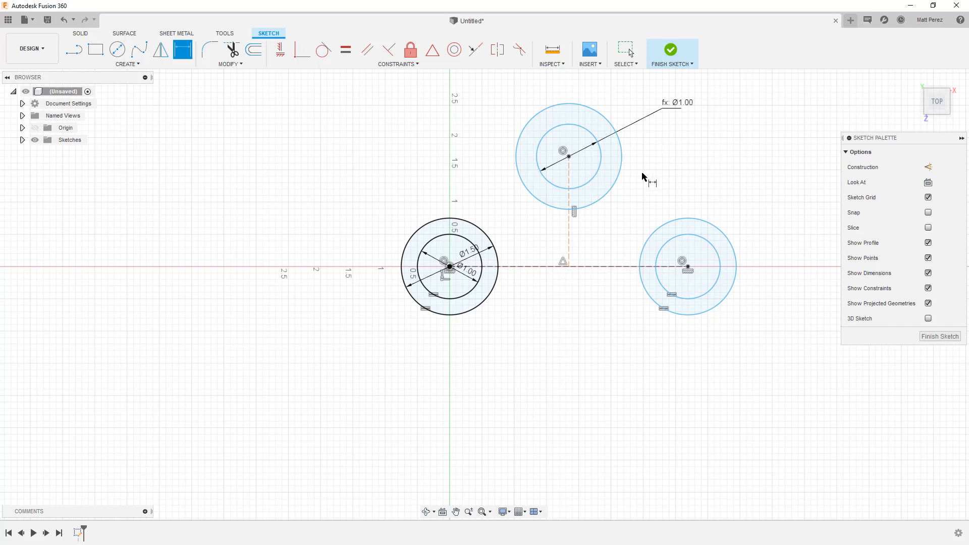
Dimension the upper outer circle's diameter, linking it to the 1.50 in diameter dimension of the origin's outer circle
{"action": "left_click", "coordinate": [625, 173]}
{"action": "left_click", "coordinate": [675, 134]}
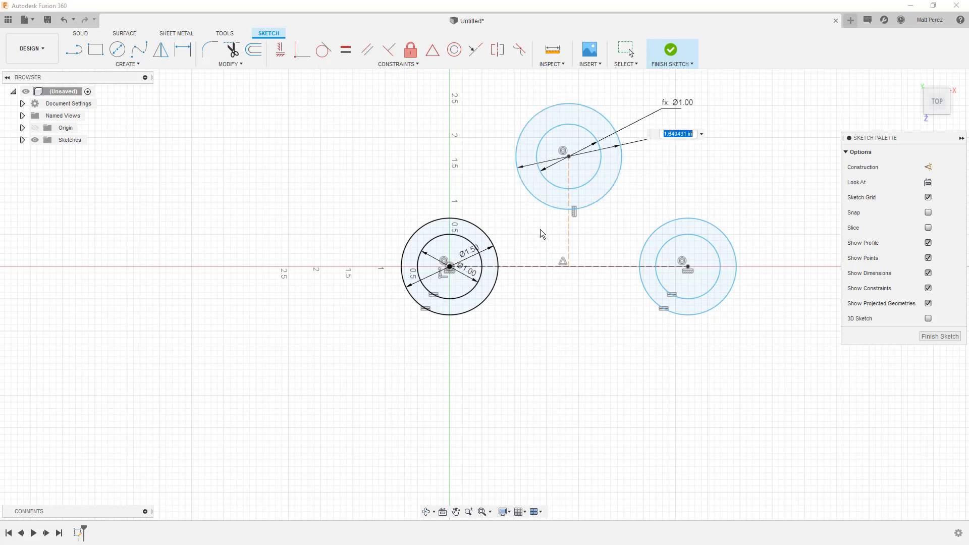
{"action": "left_click", "coordinate": [473, 255]}
{"action": "key", "text": "Return"}
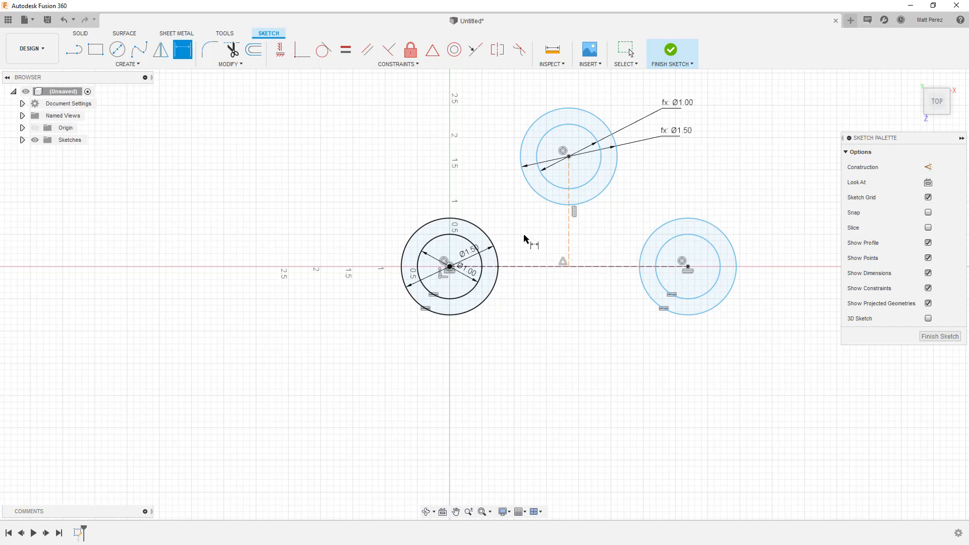
{"action": "key", "text": "Escape"}
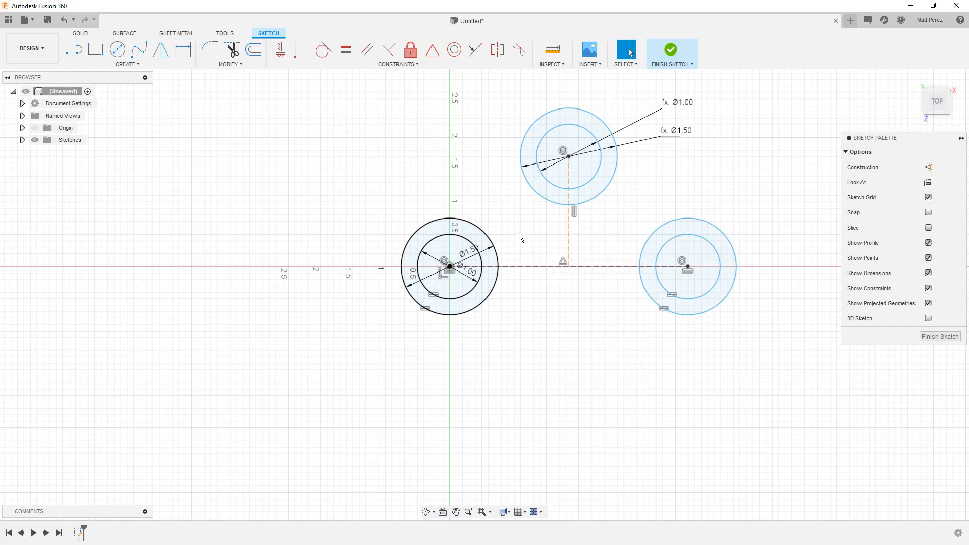
Add a user parameter named BearingOD in inches with the expression 1.00
{"action": "left_click", "coordinate": [252, 64]}
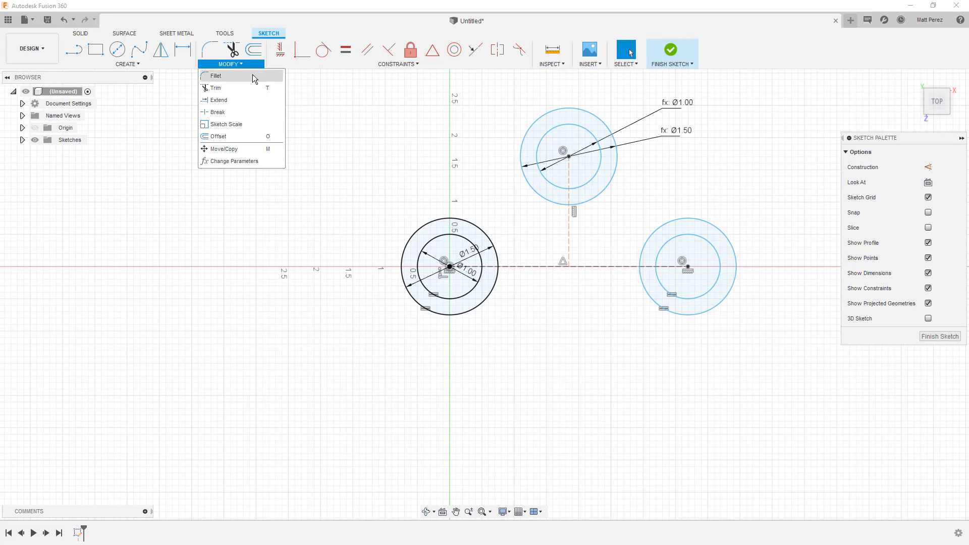
{"action": "left_click", "coordinate": [250, 162]}
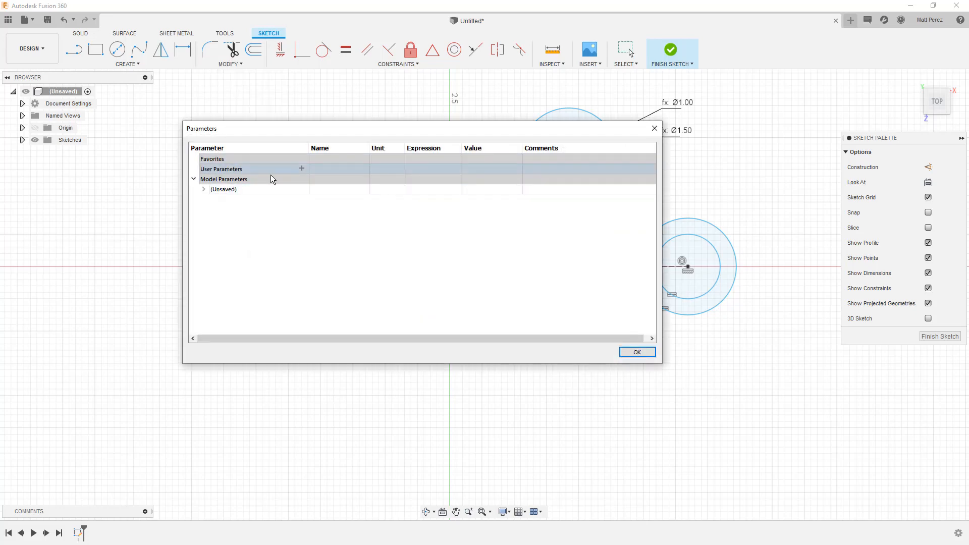
{"action": "left_click", "coordinate": [301, 168]}
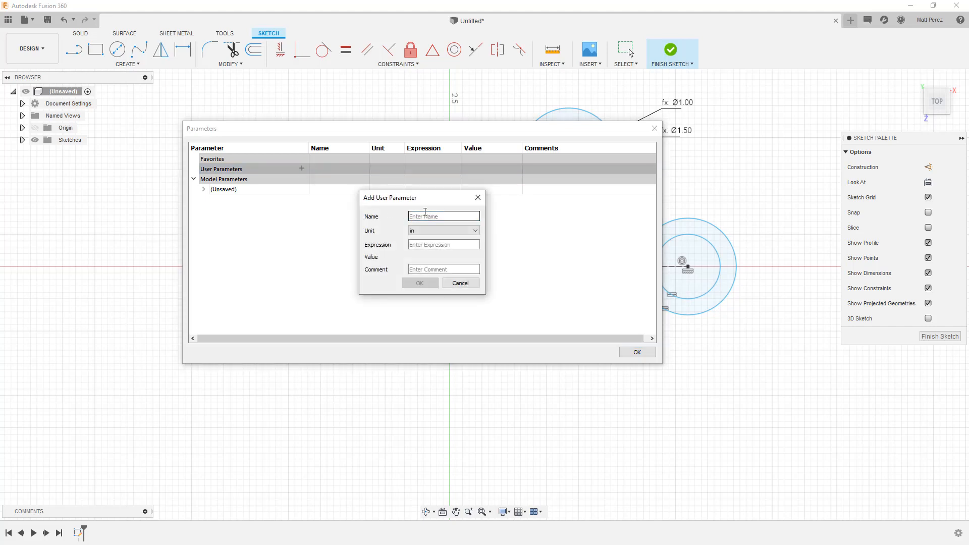
{"action": "type", "text": "BearingOD"}
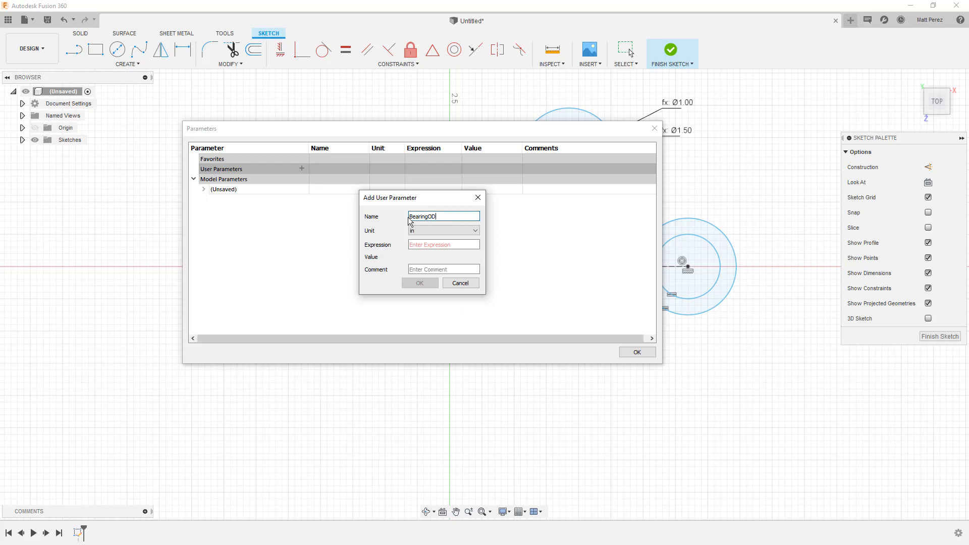
{"action": "left_click", "coordinate": [450, 244]}
{"action": "type", "text": "1."}
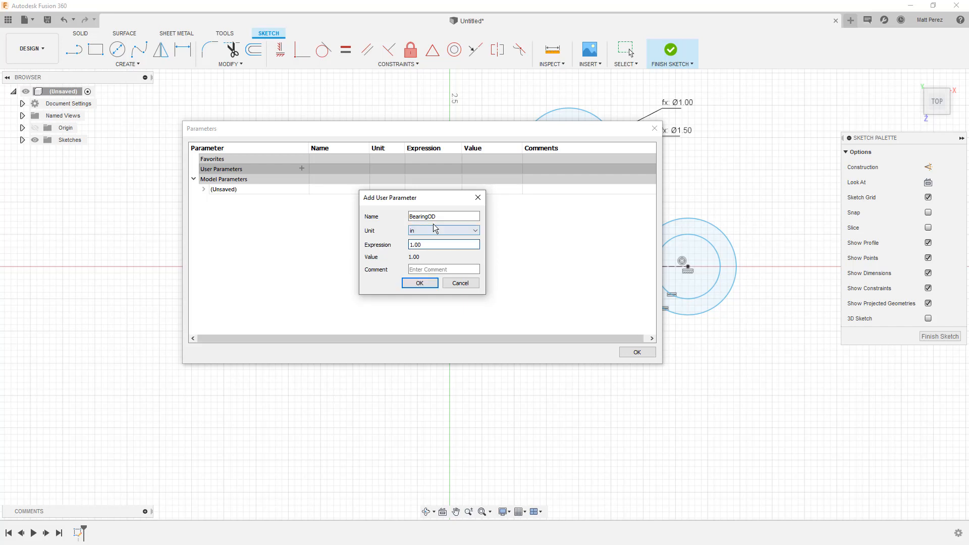
{"action": "left_click", "coordinate": [419, 283]}
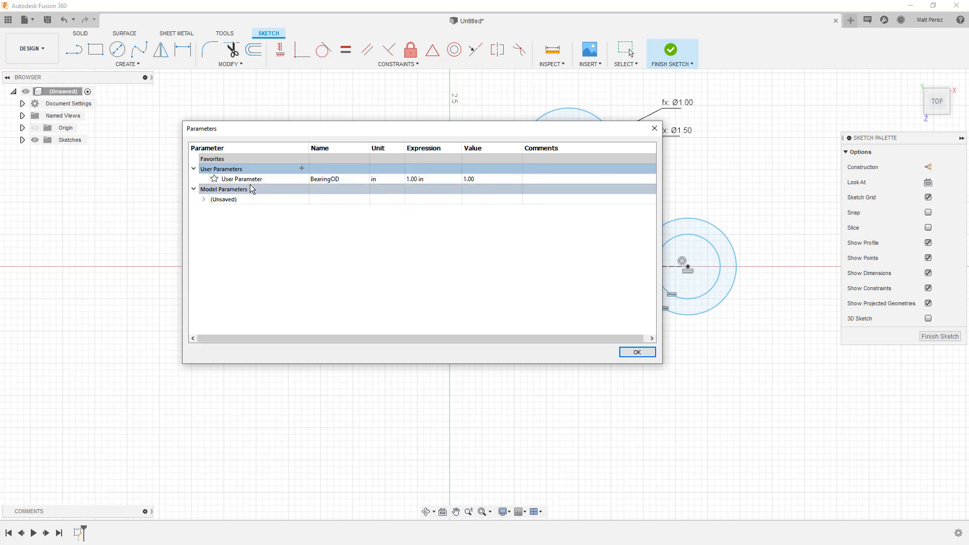
Expand Sketch1's model parameters and set the expression of d1 to 1.25 in, keeping the circles in view
{"action": "left_click", "coordinate": [205, 199]}
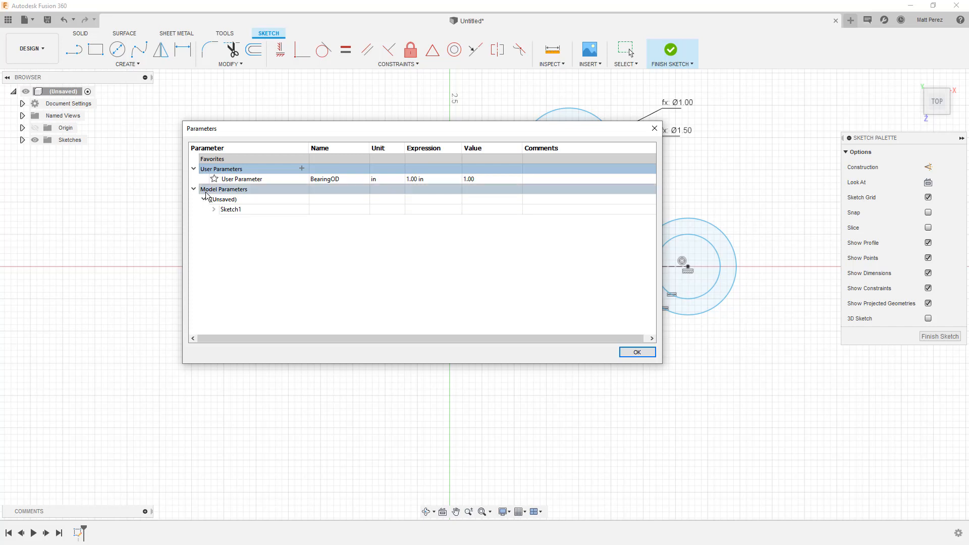
{"action": "left_click", "coordinate": [213, 209]}
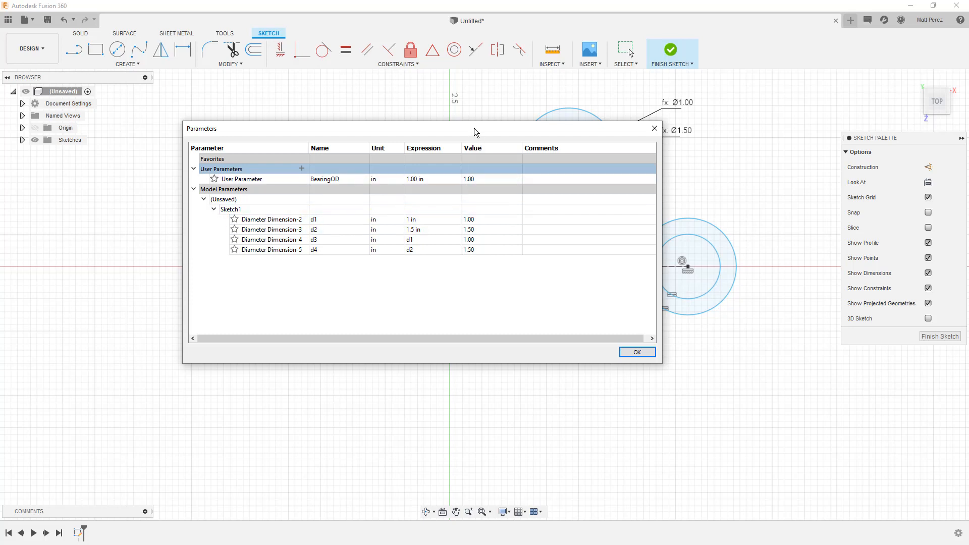
{"action": "left_click_drag", "start_coordinate": [474, 132], "coordinate": [323, 133]}
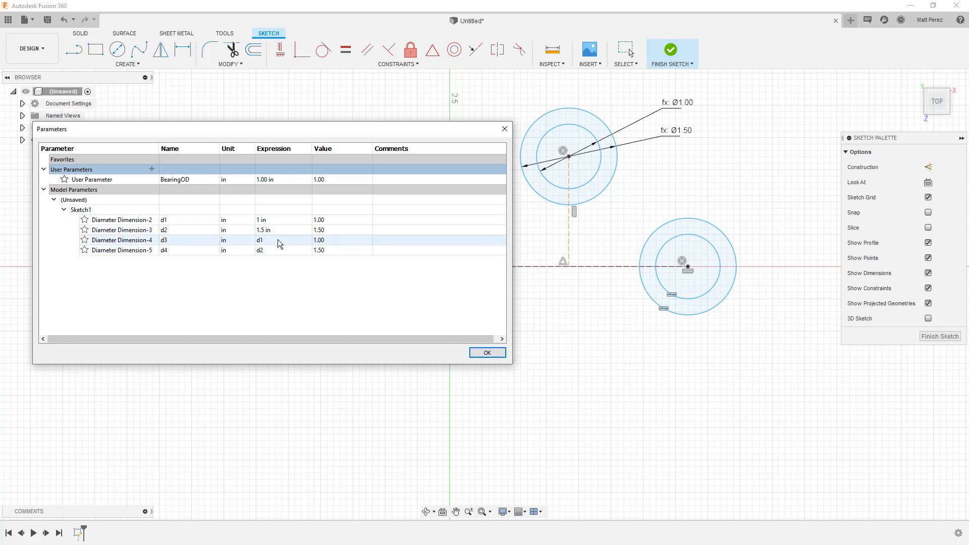
{"action": "double_click", "coordinate": [264, 220]}
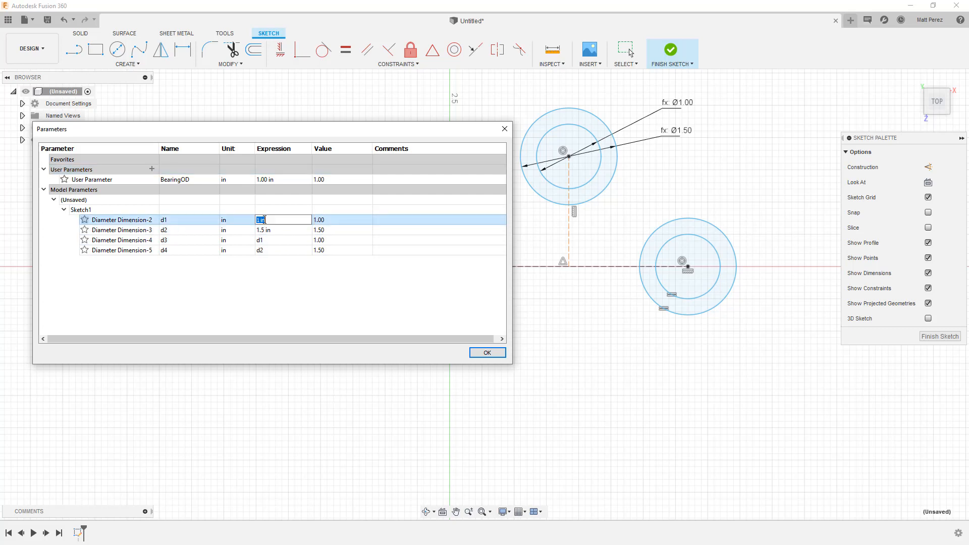
{"action": "type", "text": "1.25"}
{"action": "key", "text": "Return"}
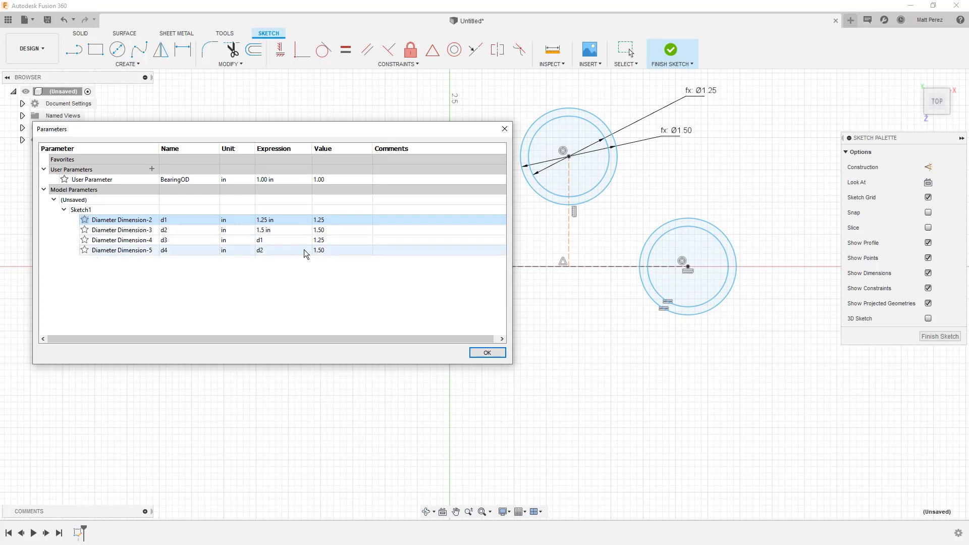
Set the expression of model parameter d1 to 1 in and accept the parameter table
{"action": "left_click", "coordinate": [289, 218]}
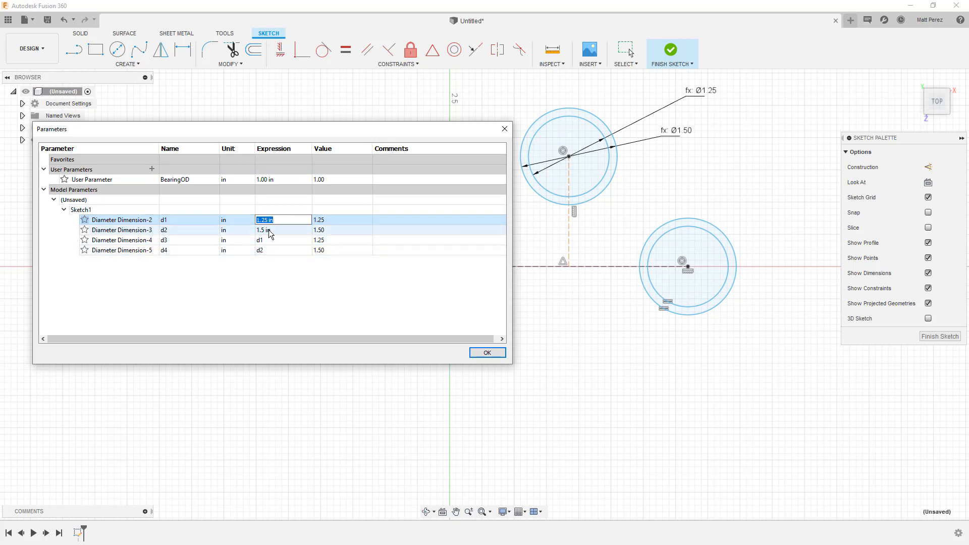
{"action": "type", "text": "1"}
{"action": "key", "text": "Return"}
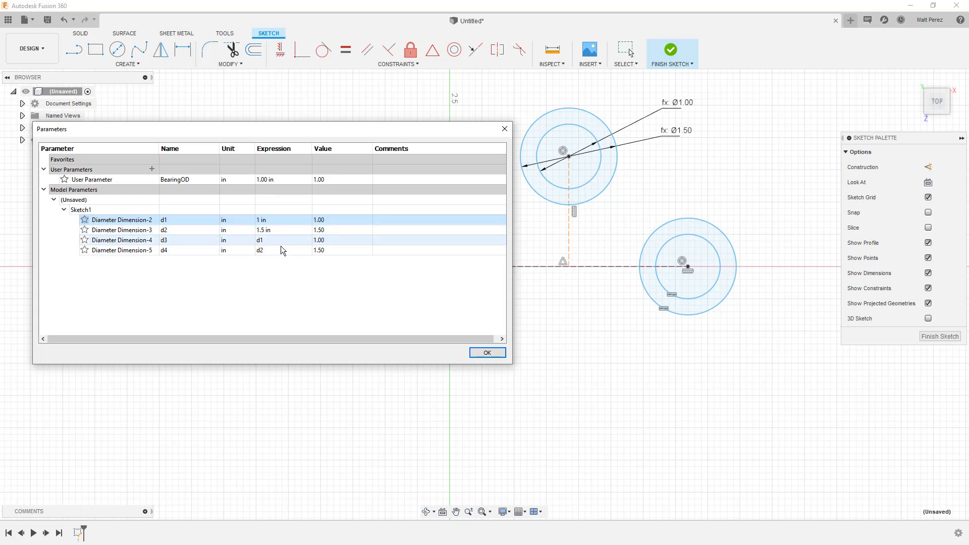
{"action": "left_click", "coordinate": [487, 352]}
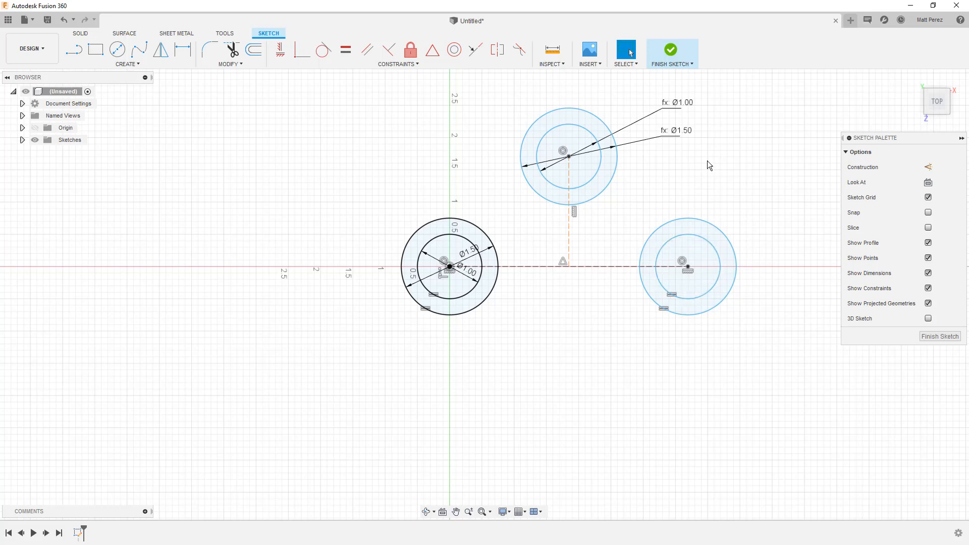
Delete the equal constraints between the right-hand circles and the circles at the origin
{"action": "left_click", "coordinate": [662, 308]}
{"action": "key", "text": "Delete"}
Dimension the diameter of the right pair's inner circle with the user parameter BearingOD
{"action": "left_click", "coordinate": [183, 49]}
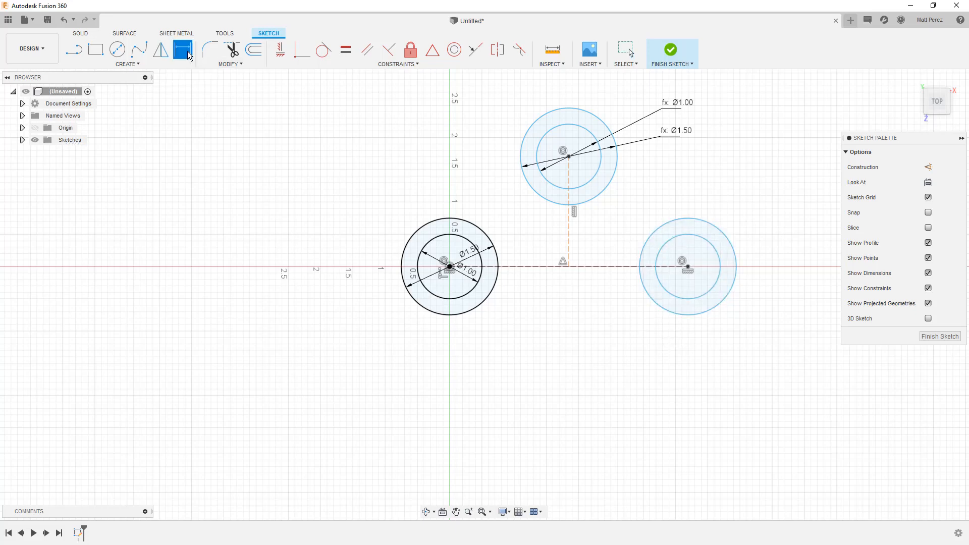
{"action": "left_click", "coordinate": [699, 299]}
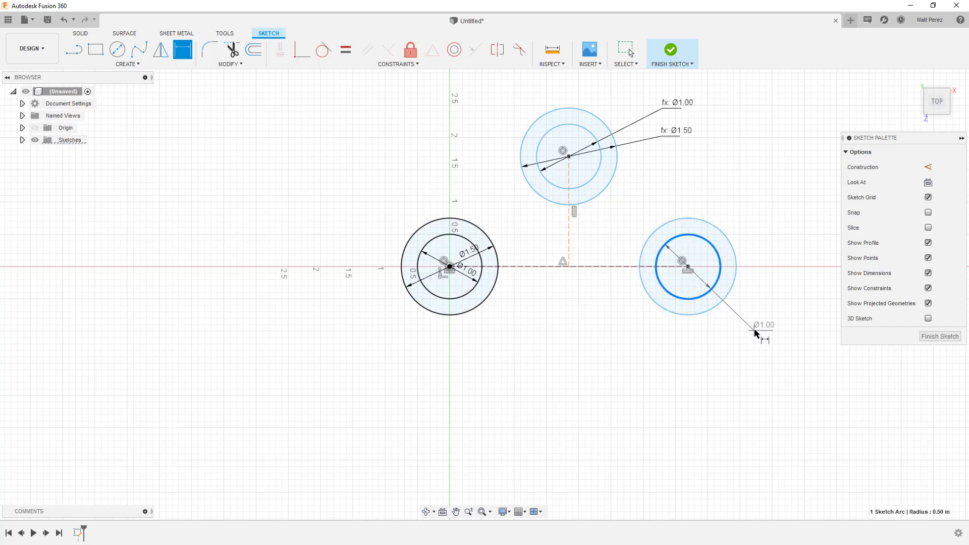
{"action": "left_click", "coordinate": [766, 329]}
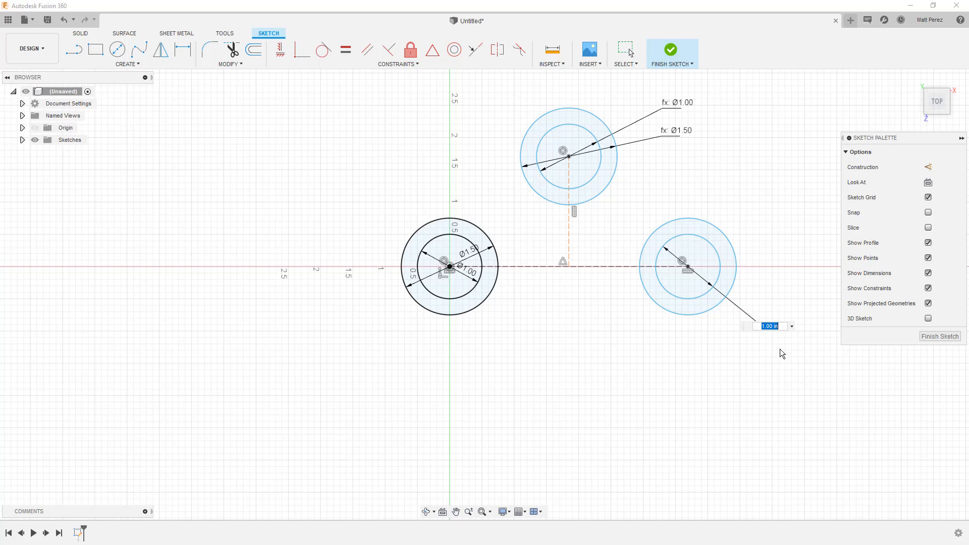
{"action": "type", "text": "b"}
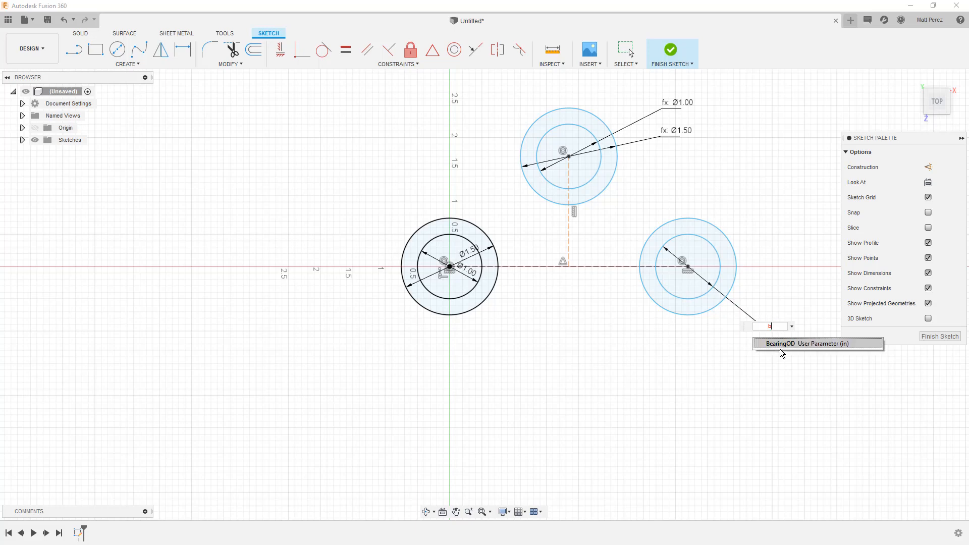
{"action": "left_click", "coordinate": [828, 344]}
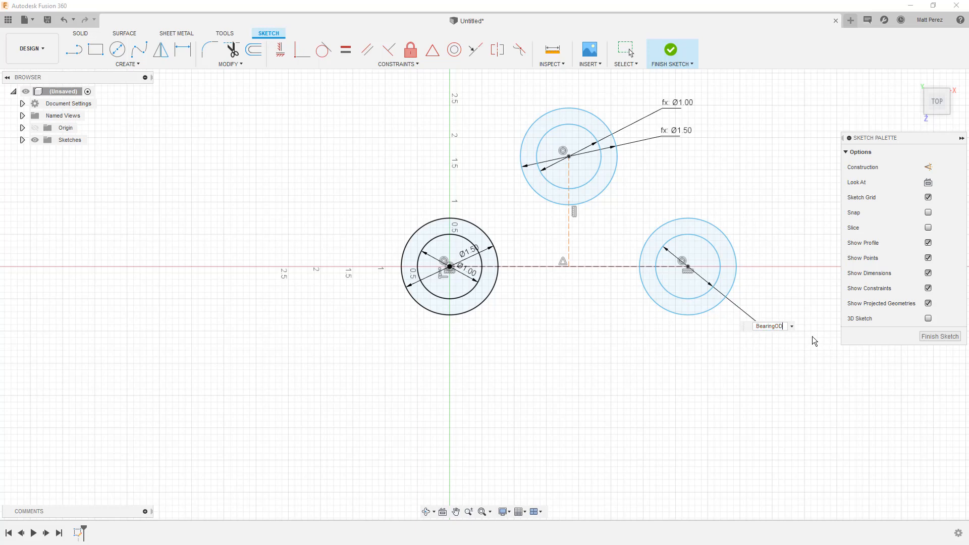
{"action": "key", "text": "Return"}
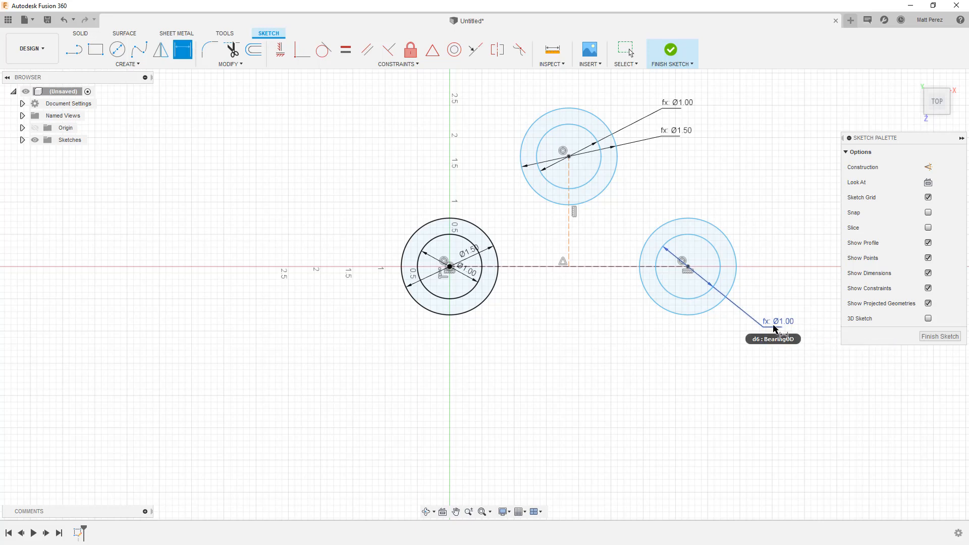
Dimension the radial gap between the right pair's inner and outer circles at 0.25 in
{"action": "left_click", "coordinate": [711, 244]}
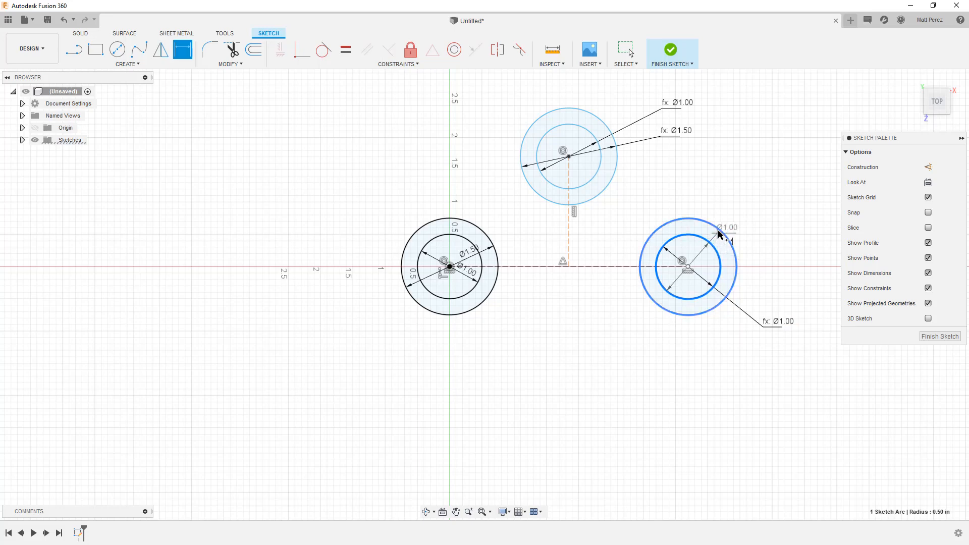
{"action": "left_click", "coordinate": [719, 232]}
{"action": "left_click", "coordinate": [740, 210]}
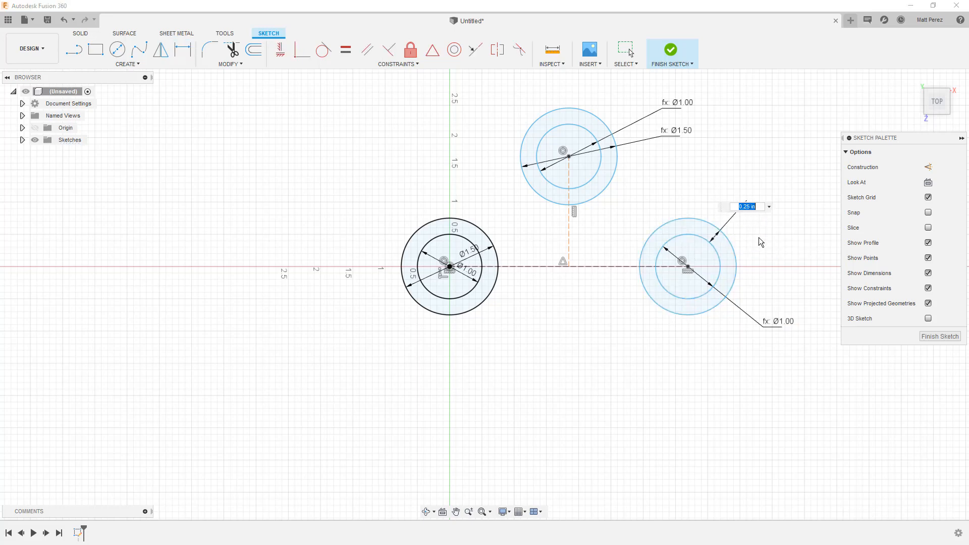
{"action": "key", "text": "Return"}
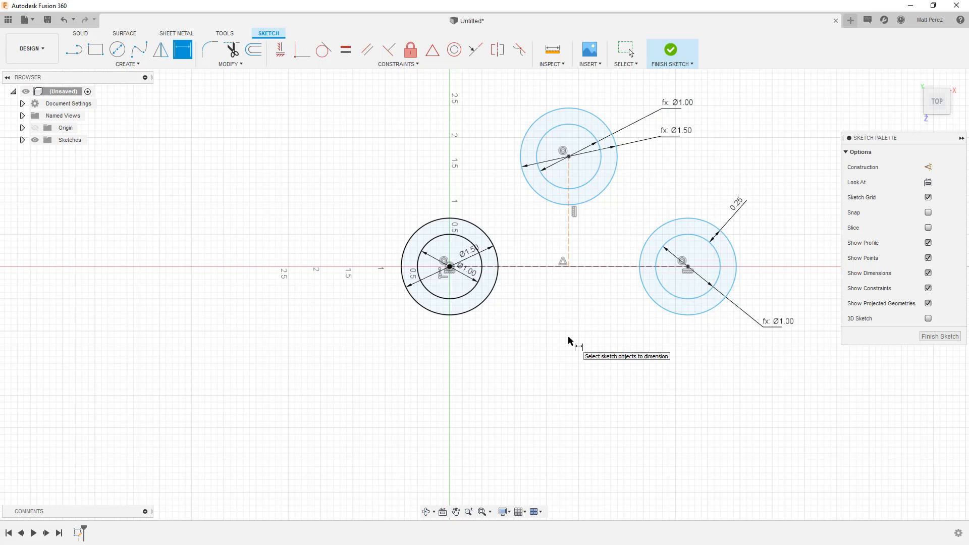
Dimension the horizontal construction line between the origin and the right-hand circle centre at 5 in
{"action": "left_click", "coordinate": [599, 267]}
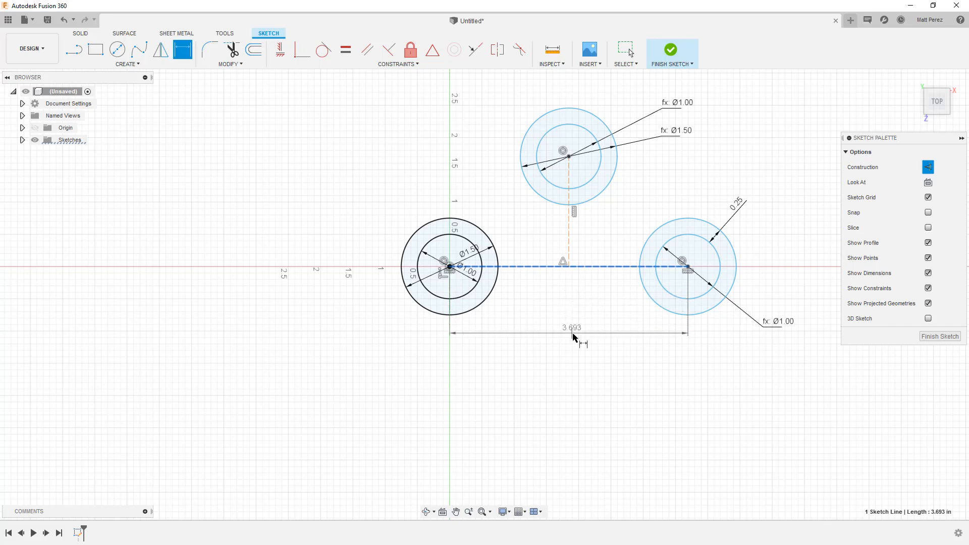
{"action": "left_click", "coordinate": [582, 341]}
{"action": "type", "text": "4"}
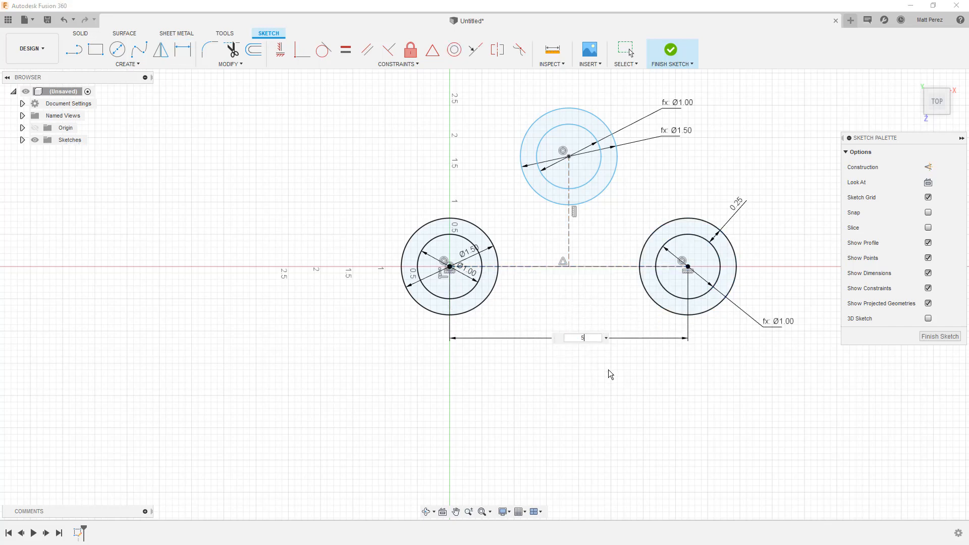
{"action": "key", "text": "Return"}
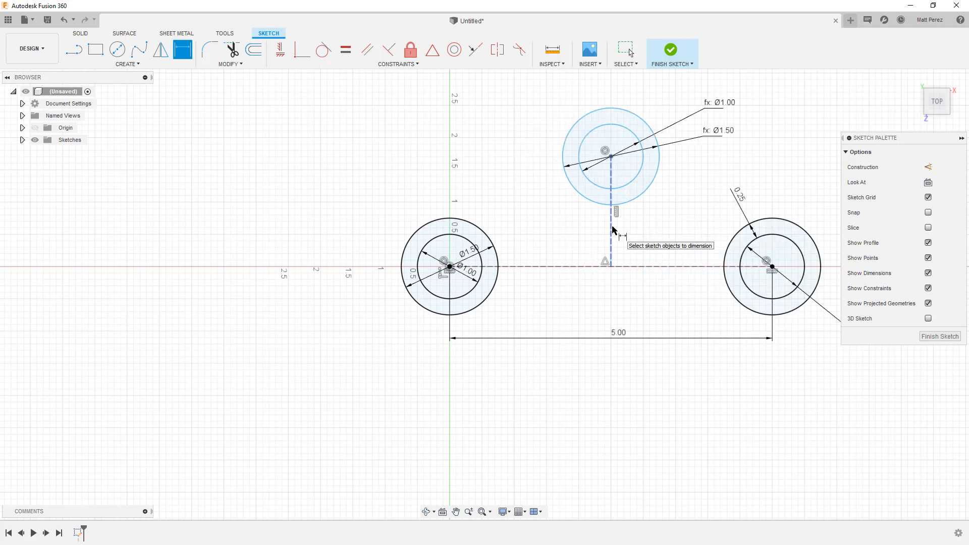
Dimension the vertical construction line as half the horizontal centre distance, using the expression d8/2
{"action": "left_click", "coordinate": [613, 230]}
{"action": "left_click", "coordinate": [661, 235]}
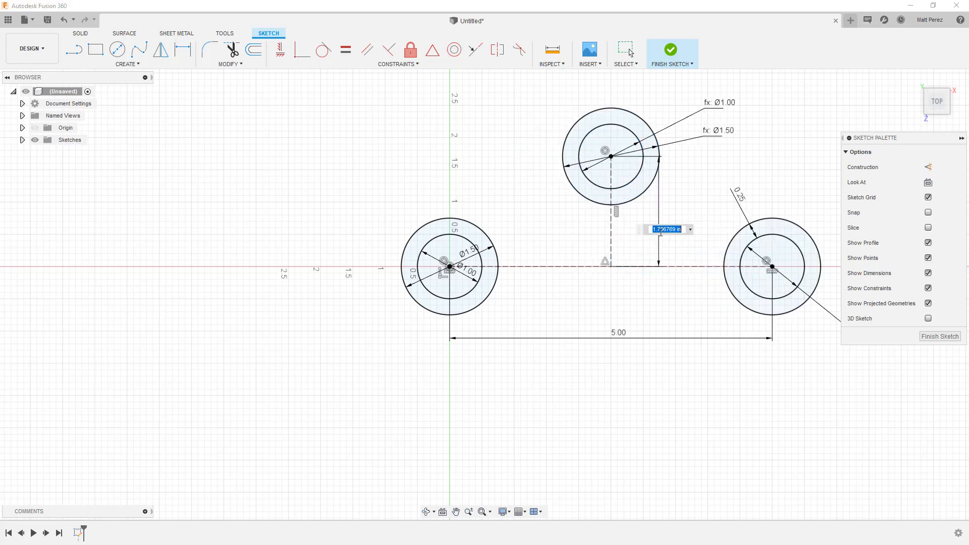
{"action": "left_click", "coordinate": [619, 332]}
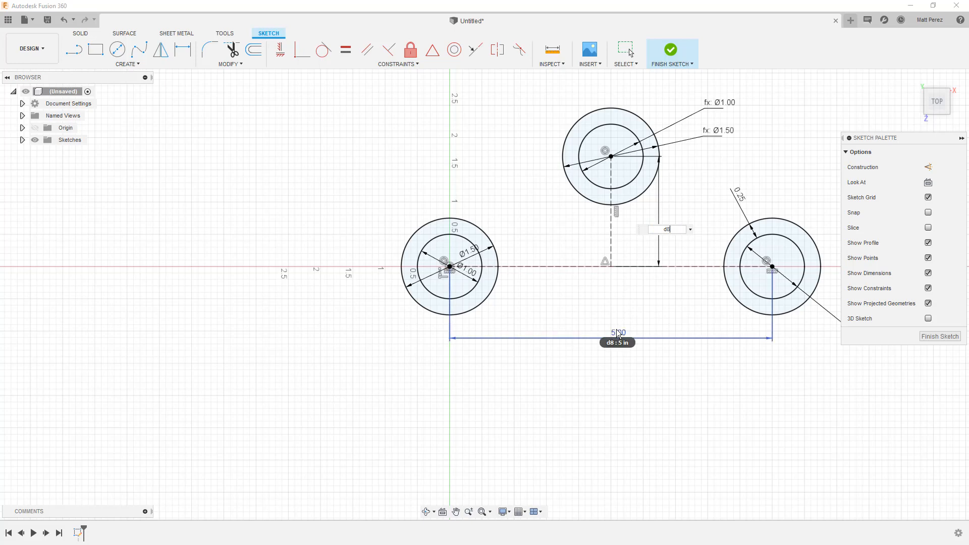
{"action": "type", "text": "/2"}
{"action": "key", "text": "Return"}
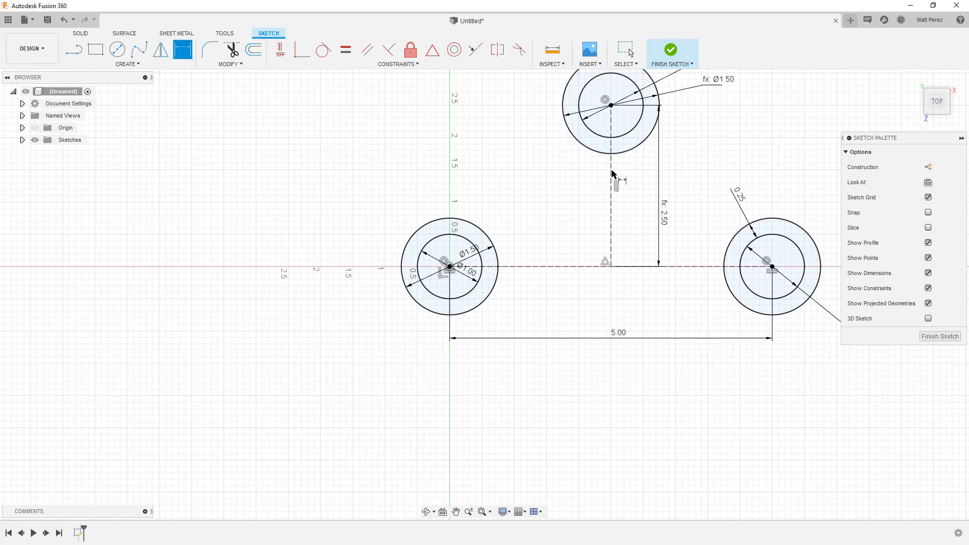
Set the horizontal centre distance to 6 in
{"action": "scroll", "coordinate": [613, 360], "scroll_direction": "down", "scroll_amount": 5}
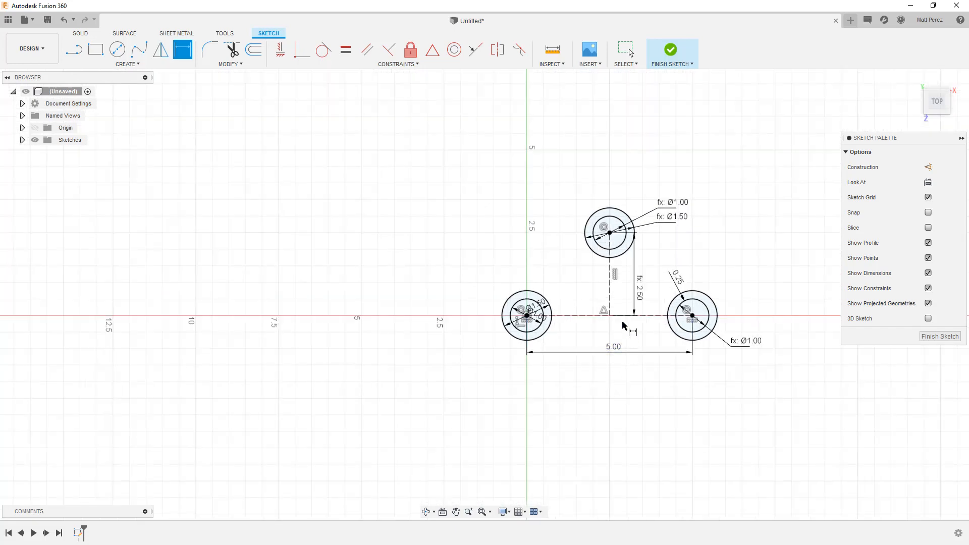
{"action": "scroll", "coordinate": [628, 329], "scroll_direction": "up", "scroll_amount": 2}
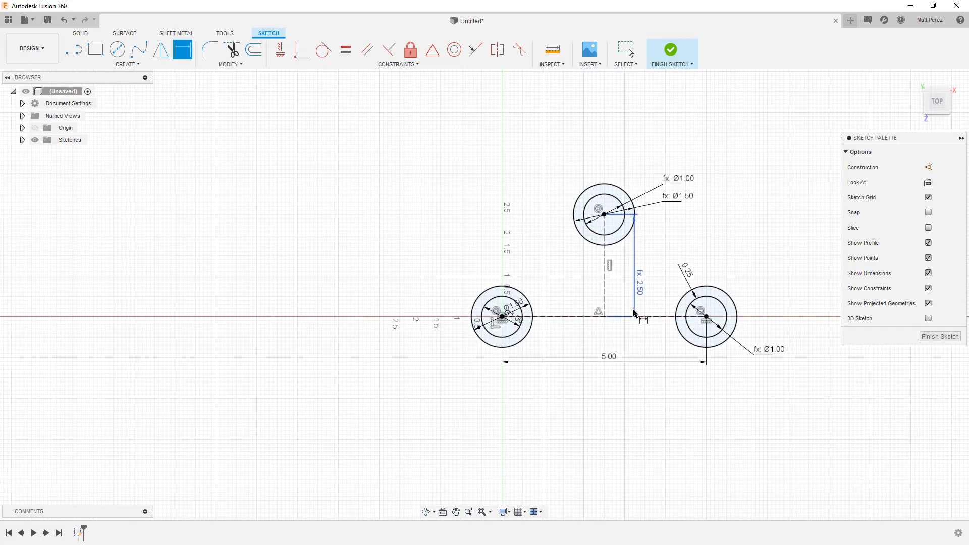
{"action": "double_click", "coordinate": [616, 359]}
{"action": "type", "text": "6"}
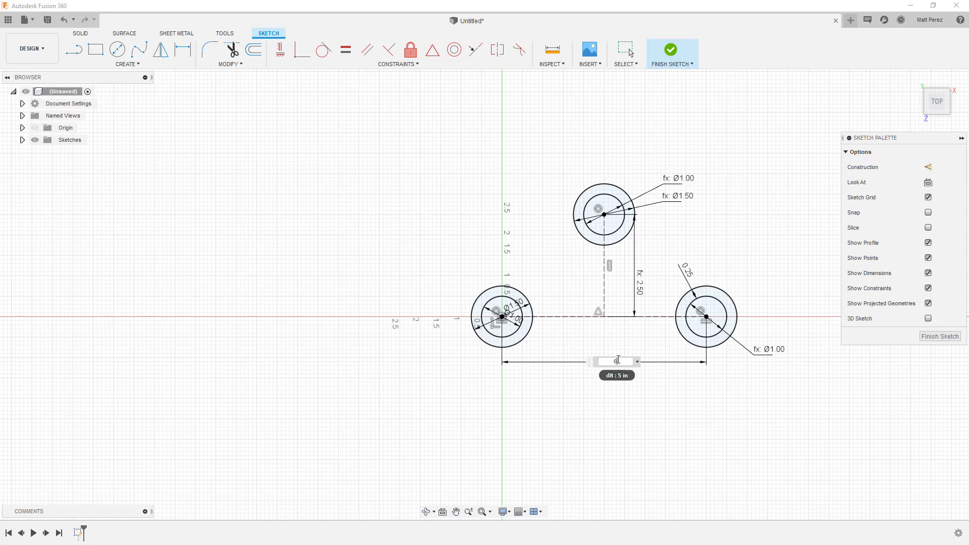
{"action": "key", "text": "Return"}
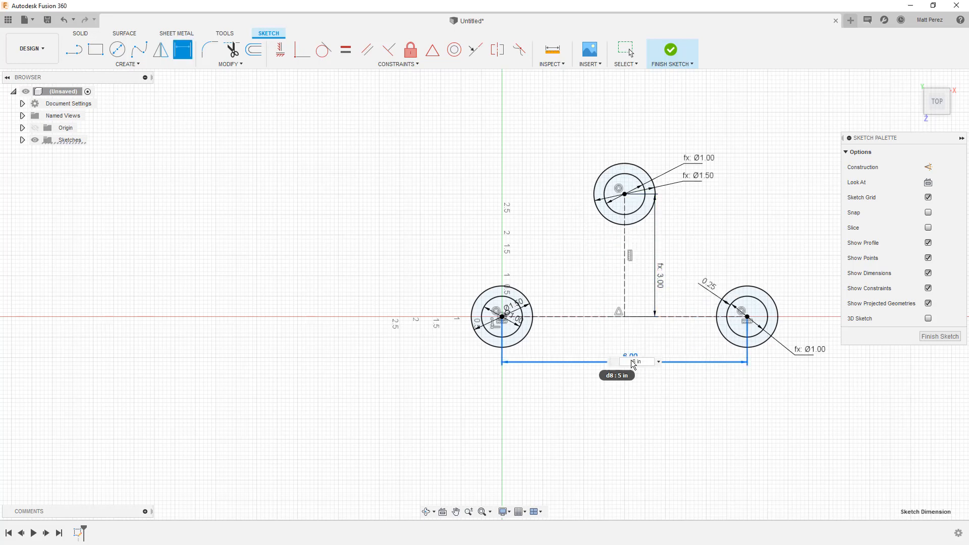
Set the horizontal centre distance between the lower circle pairs to 4 in
{"action": "double_click", "coordinate": [631, 362]}
{"action": "type", "text": "4"}
{"action": "key", "text": "Return"}
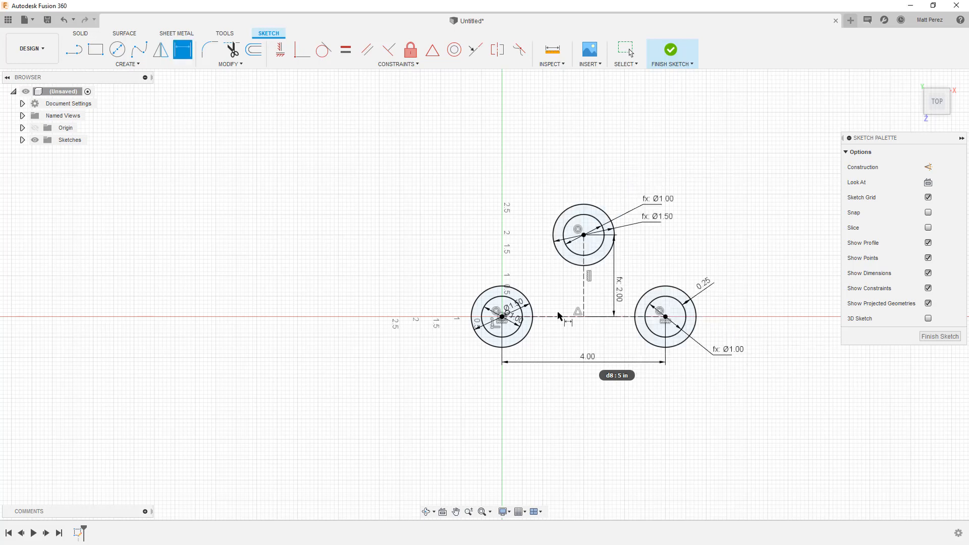
Change the expression of the vertical dimension d9 to d8 / 2.5 in the parameter table and accept it
{"action": "left_click", "coordinate": [621, 292]}
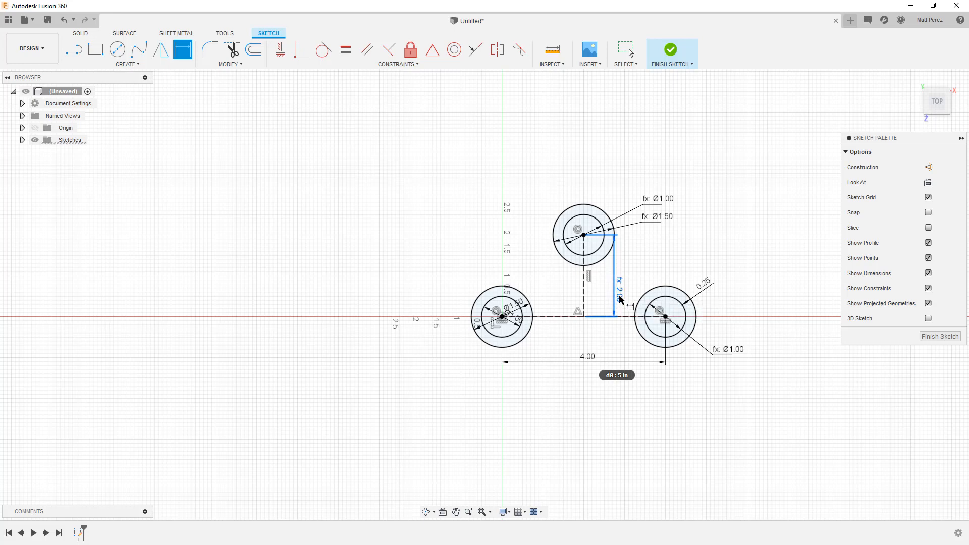
{"action": "double_click", "coordinate": [621, 291]}
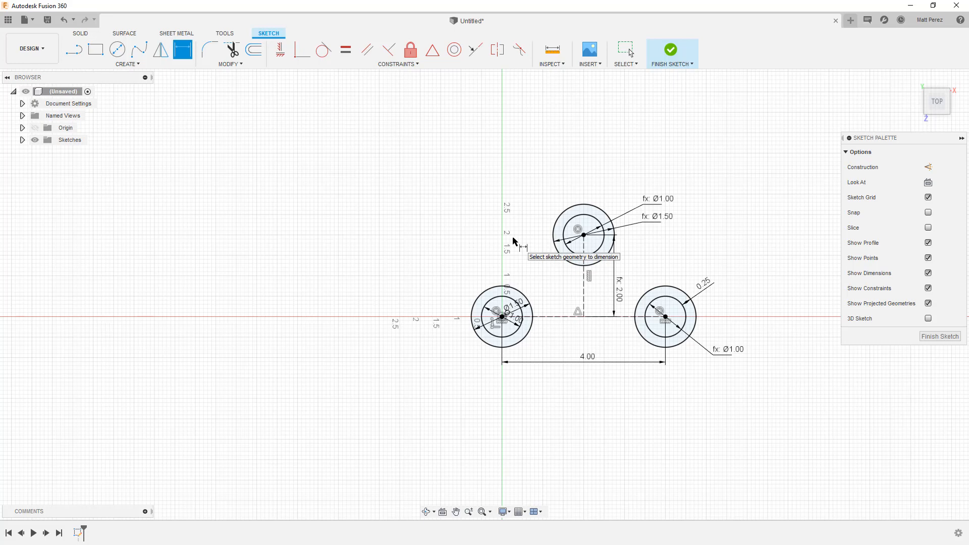
{"action": "left_click", "coordinate": [230, 64]}
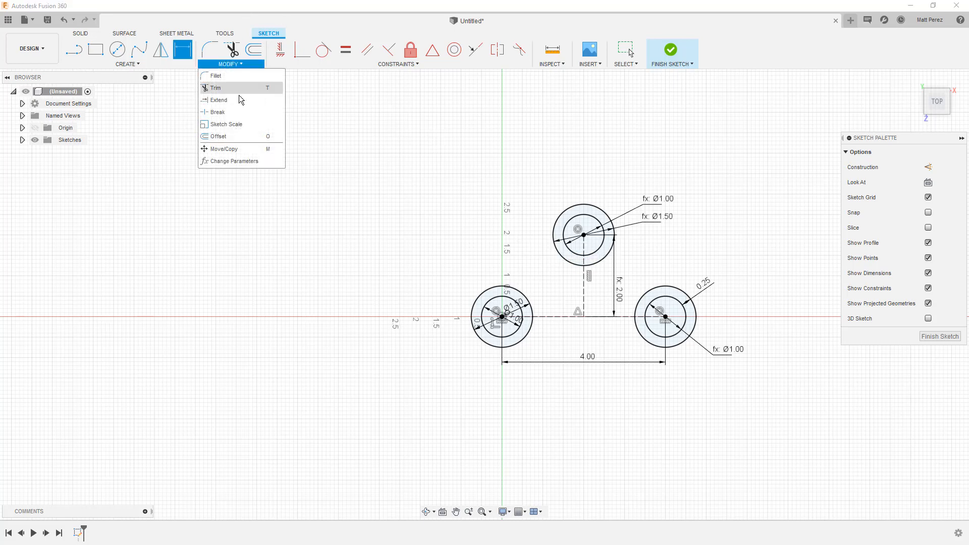
{"action": "left_click", "coordinate": [255, 161]}
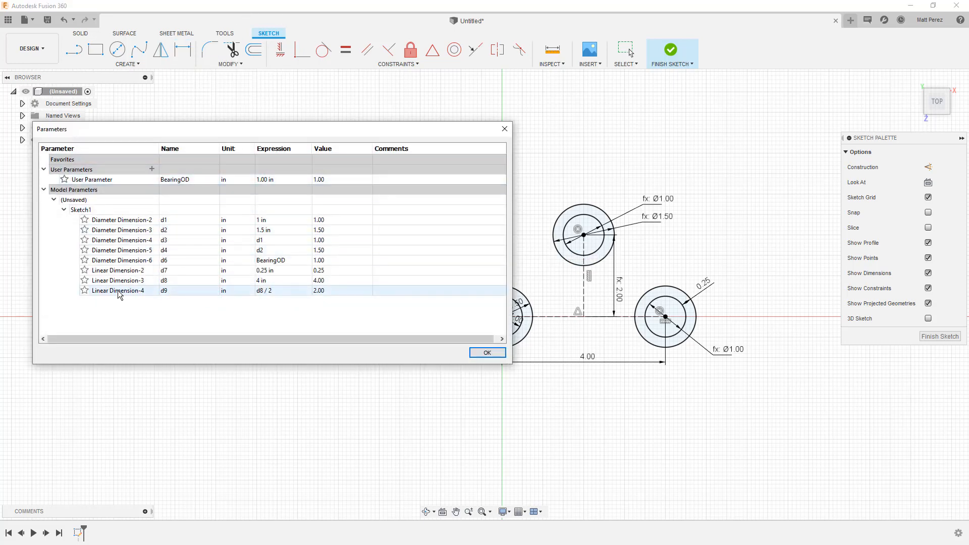
{"action": "left_click", "coordinate": [275, 292]}
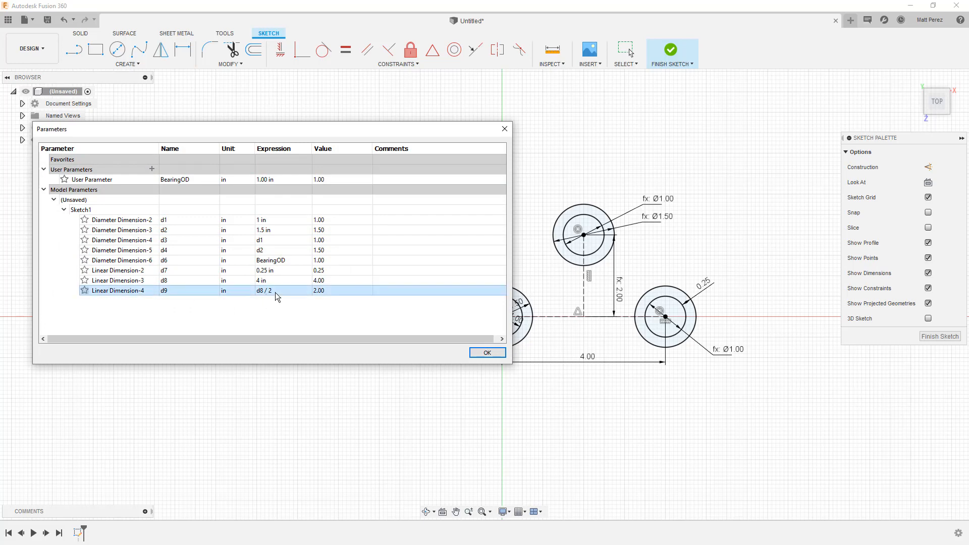
{"action": "left_click", "coordinate": [275, 292]}
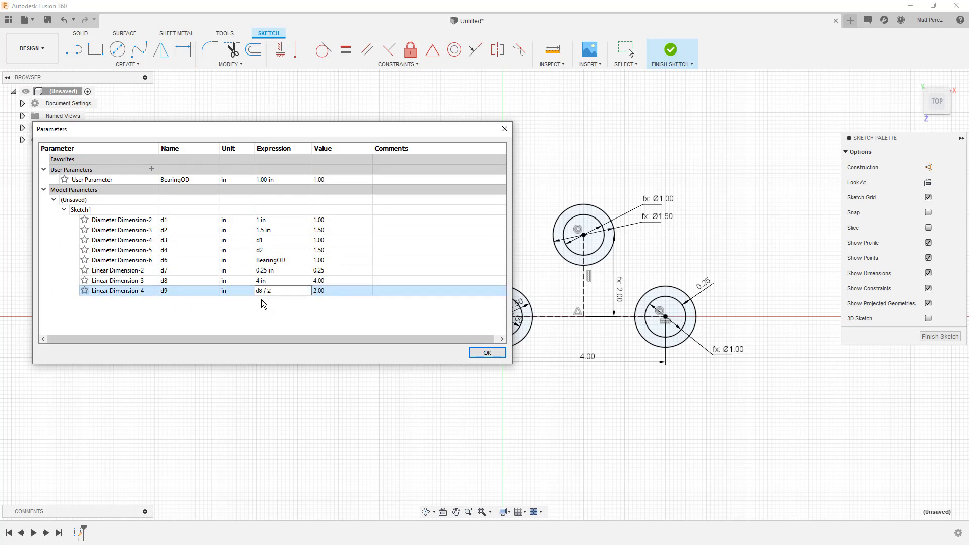
{"action": "key", "text": "Return"}
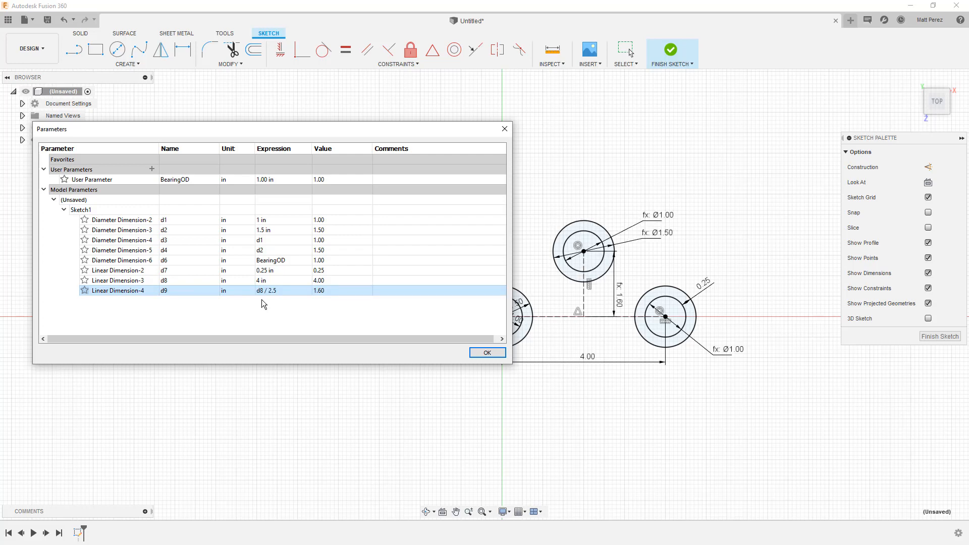
{"action": "left_click", "coordinate": [474, 353]}
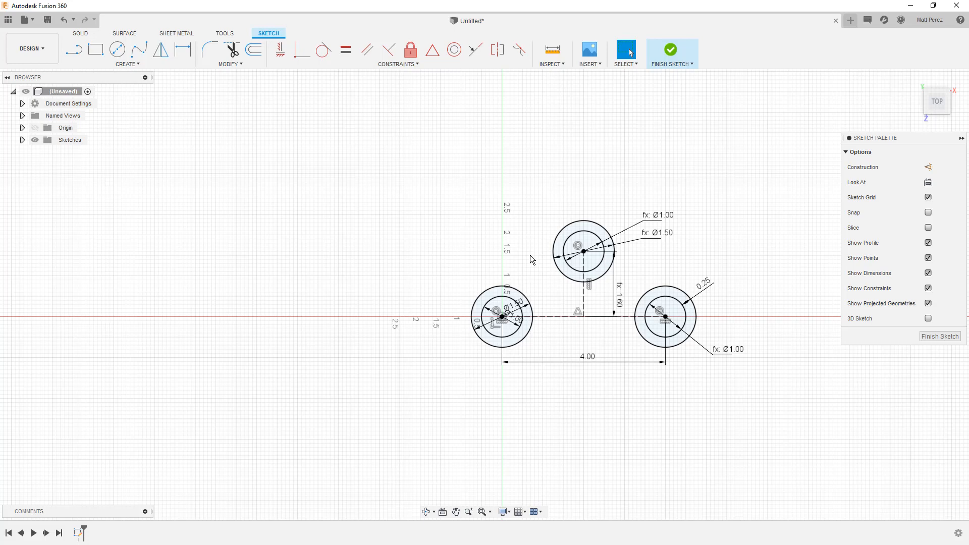
Draw three lines joining the outer circles: origin to upper, upper to right, and a horizontal one beneath the two lower circles
{"action": "left_click", "coordinate": [74, 49]}
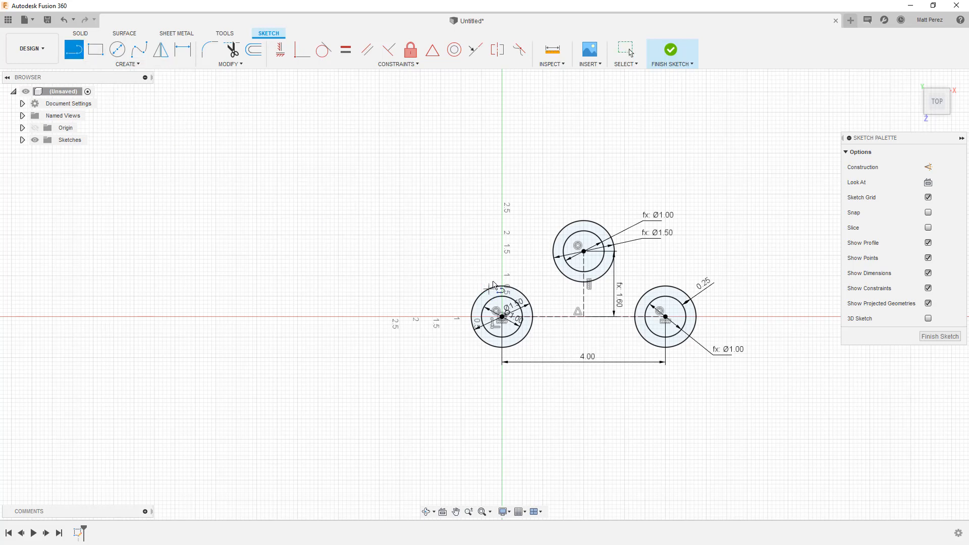
{"action": "left_click", "coordinate": [488, 289]}
{"action": "left_click", "coordinate": [563, 228]}
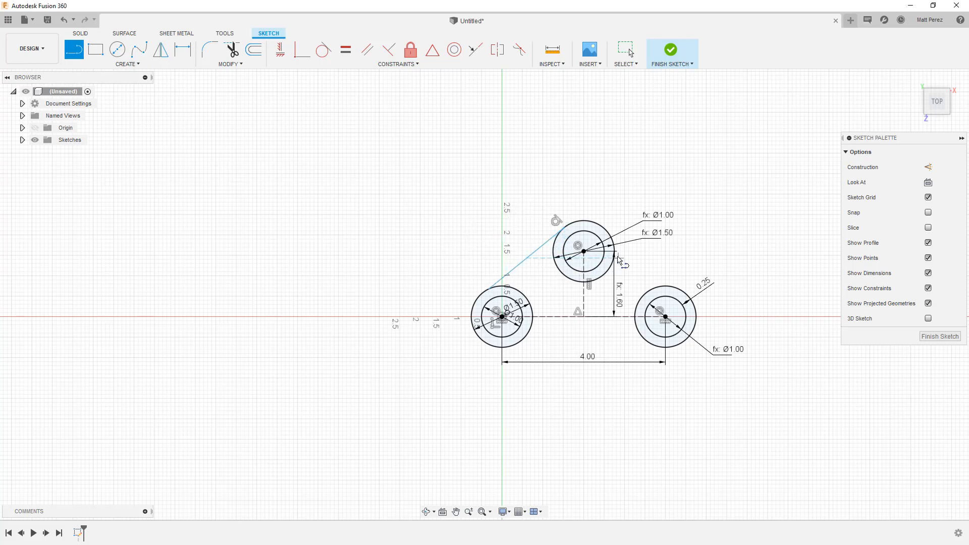
{"action": "left_click", "coordinate": [614, 244]}
{"action": "left_click", "coordinate": [675, 284]}
{"action": "left_click", "coordinate": [654, 345]}
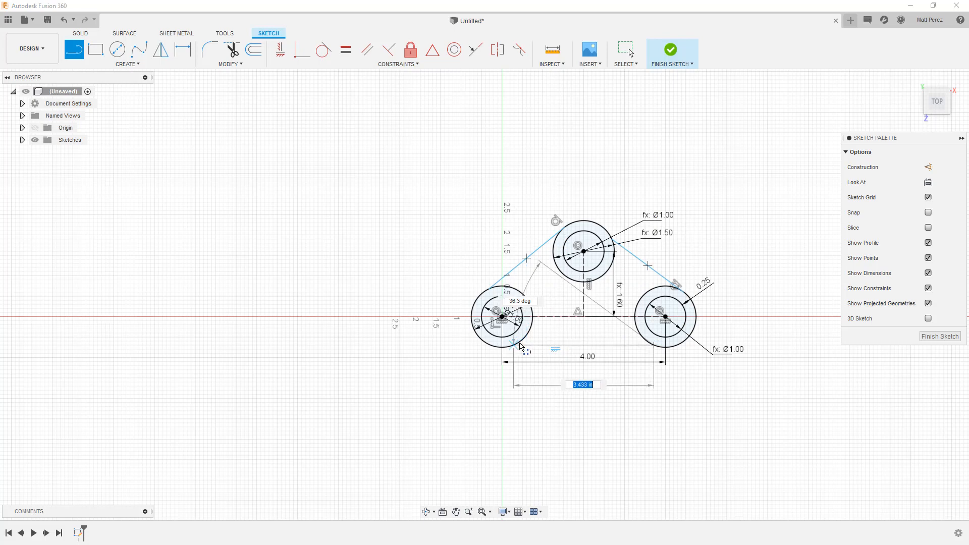
{"action": "left_click", "coordinate": [516, 346]}
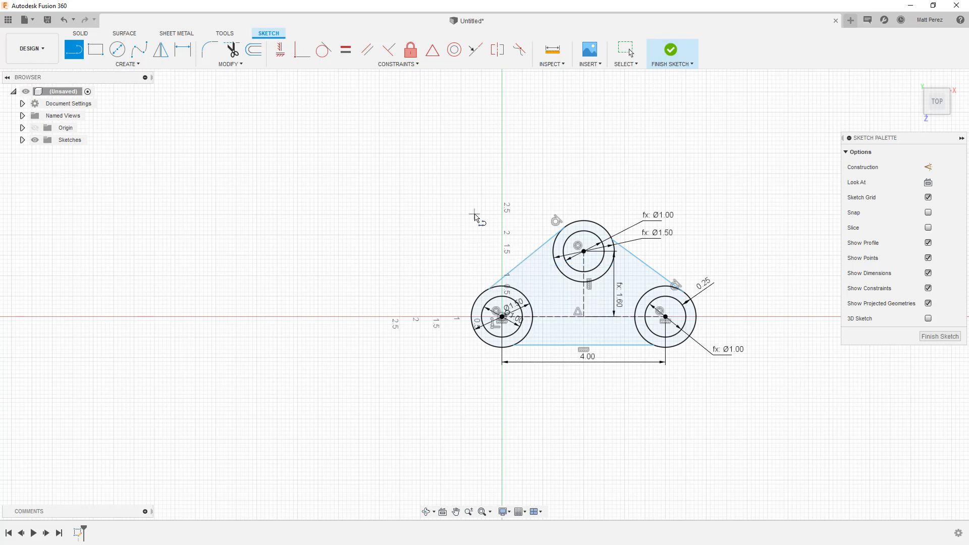
{"action": "key", "text": "Escape"}
Delete the tangent constraints at the upper and right outer circles and shift the slanted line between the origin and upper circles slightly
{"action": "left_click", "coordinate": [556, 221]}
{"action": "key", "text": "Delete"}
{"action": "left_click", "coordinate": [678, 283]}
{"action": "key", "text": "Delete"}
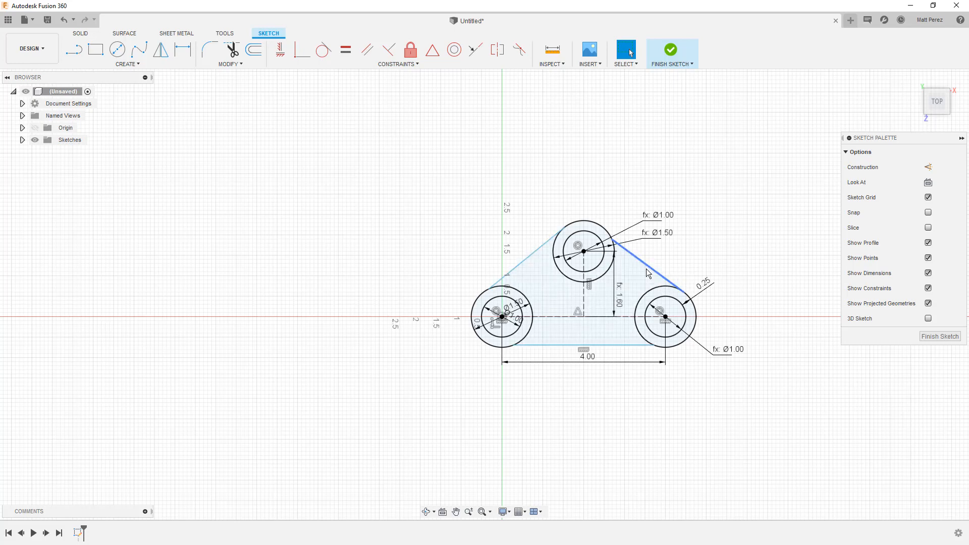
{"action": "left_click", "coordinate": [529, 263]}
{"action": "left_click_drag", "start_coordinate": [529, 263], "coordinate": [508, 273]}
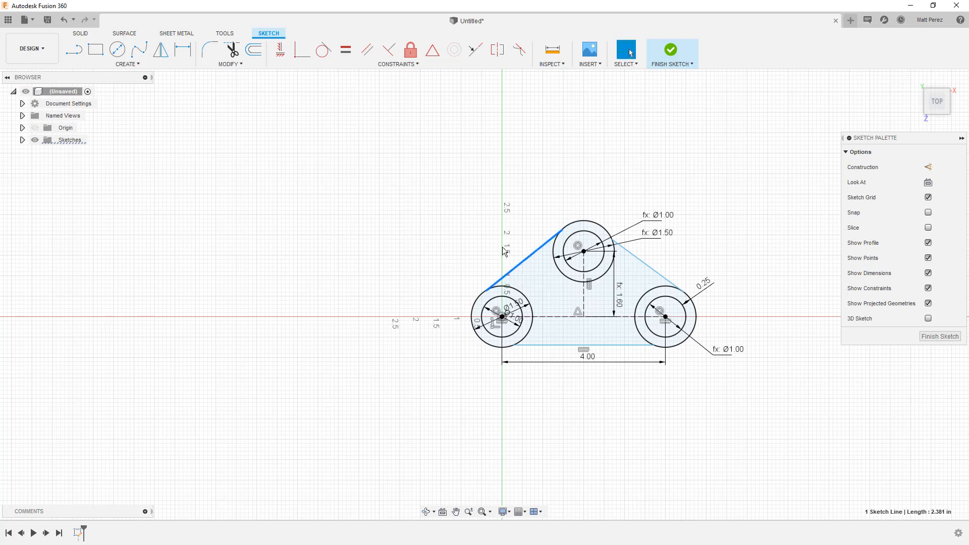
Draw two construction lines, one from the origin circle's centre to the upper circle's centre, one onward to the right circle's centre
{"action": "left_click", "coordinate": [494, 232]}
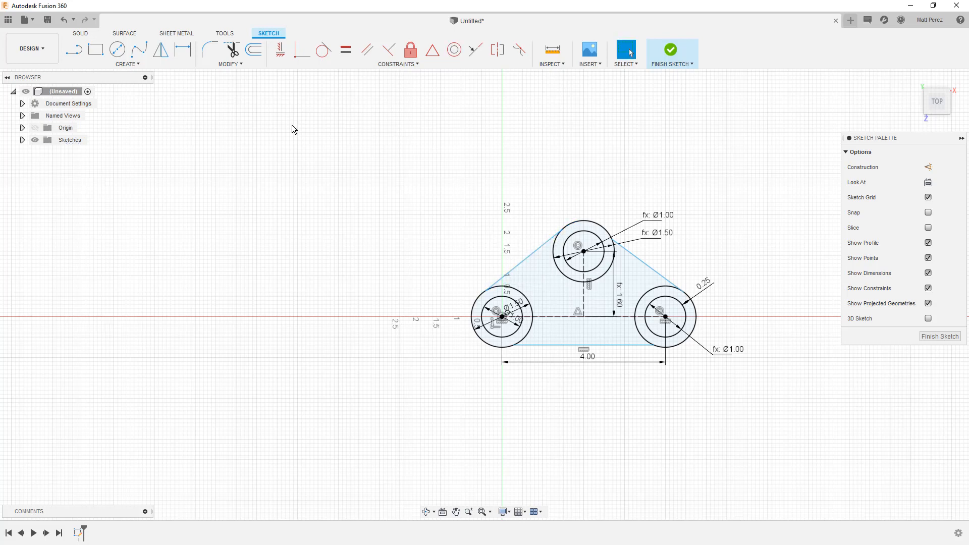
{"action": "left_click", "coordinate": [73, 50]}
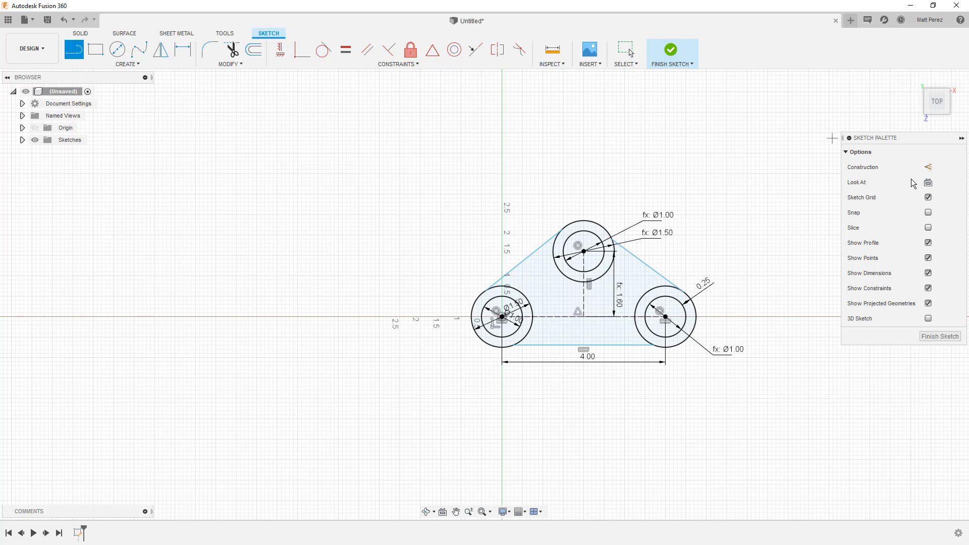
{"action": "left_click", "coordinate": [928, 167]}
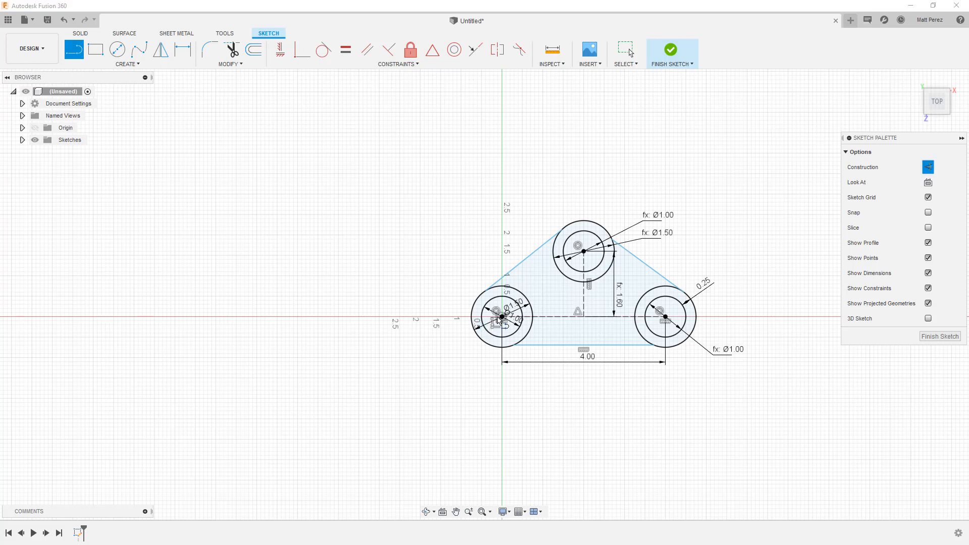
{"action": "left_click", "coordinate": [501, 317]}
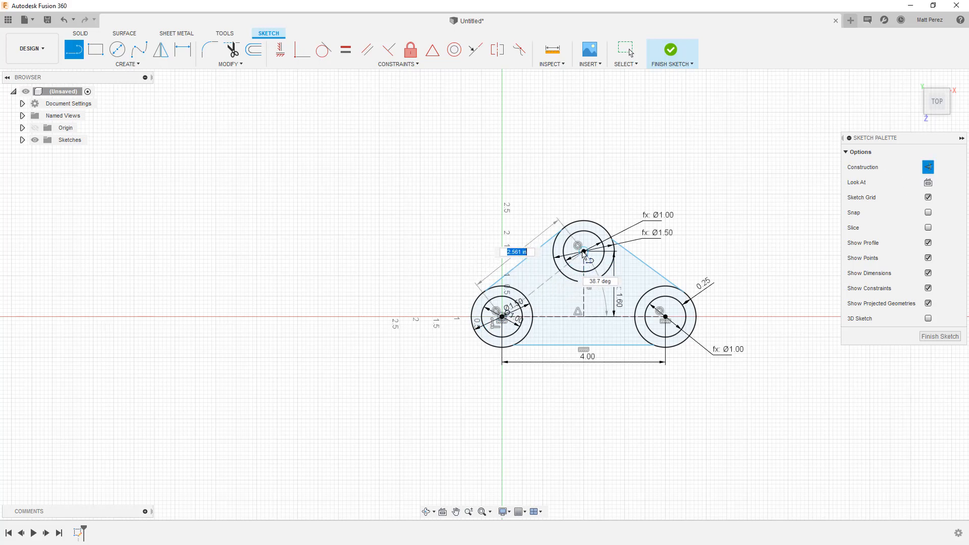
{"action": "left_click", "coordinate": [584, 251]}
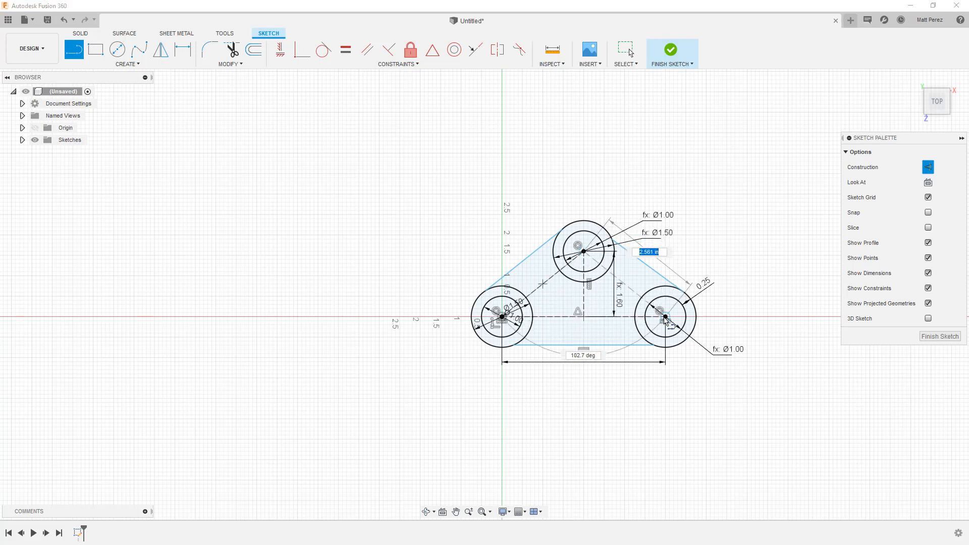
{"action": "left_click", "coordinate": [665, 316]}
{"action": "key", "text": "Escape"}
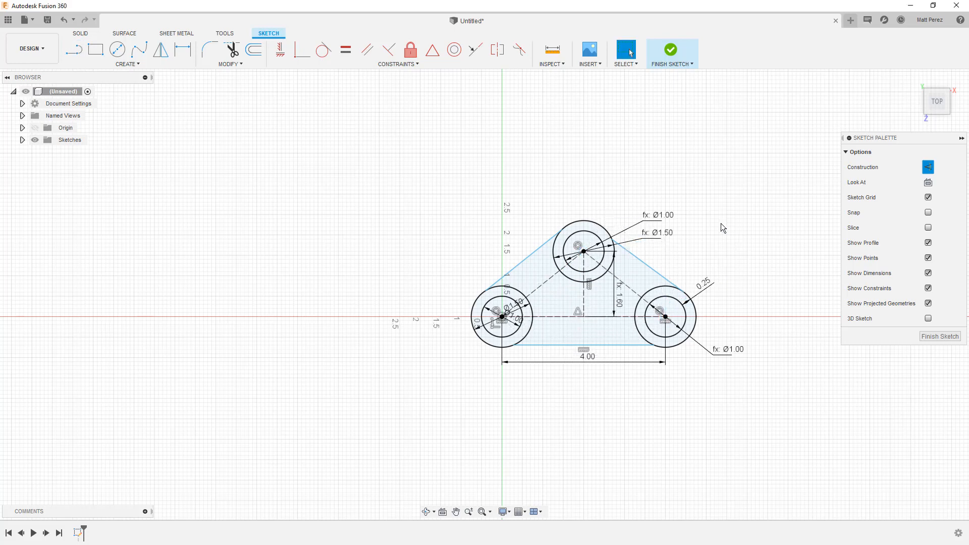
{"action": "left_click", "coordinate": [928, 168]}
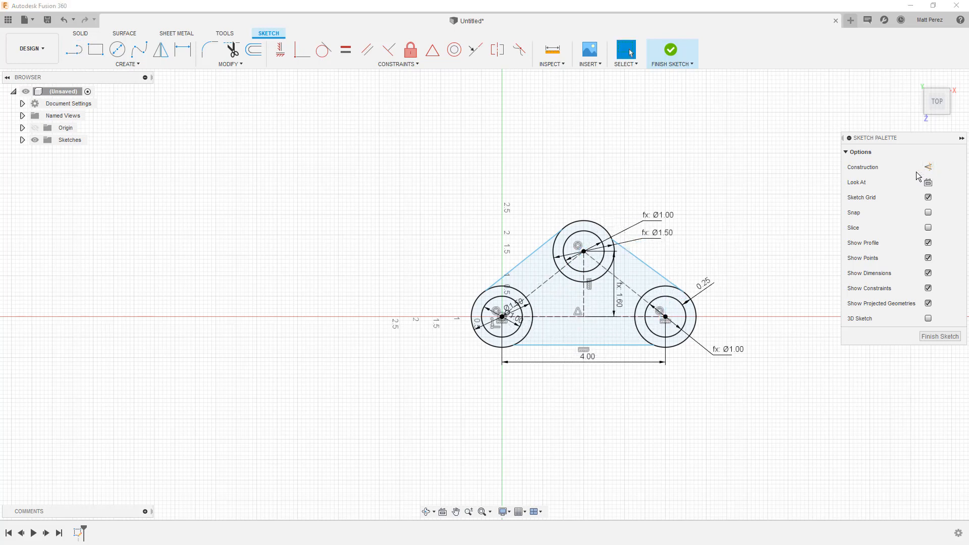
Constrain each slanted outer line parallel to the construction line connecting the same two circle centres
{"action": "left_click", "coordinate": [367, 52]}
{"action": "left_click", "coordinate": [537, 249]}
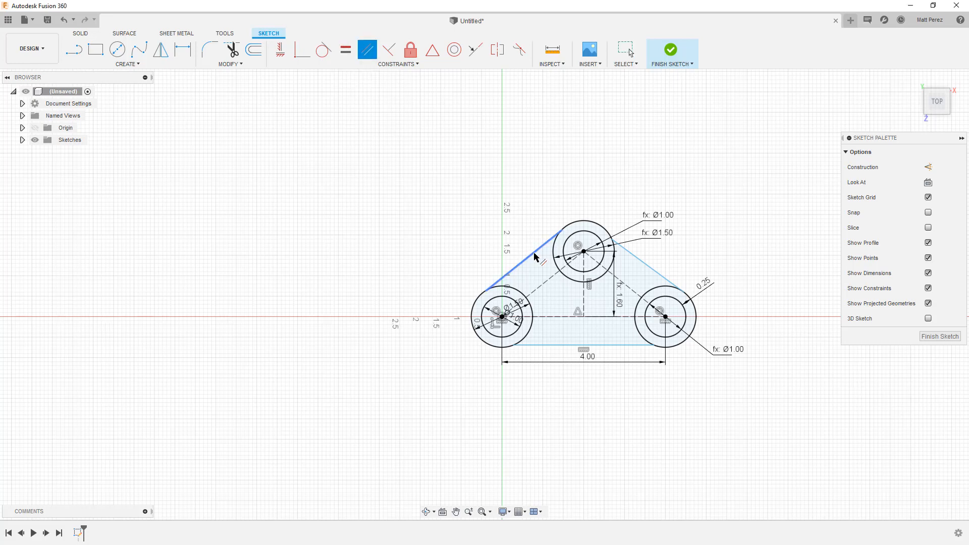
{"action": "left_click", "coordinate": [549, 287]}
{"action": "left_click", "coordinate": [649, 269]}
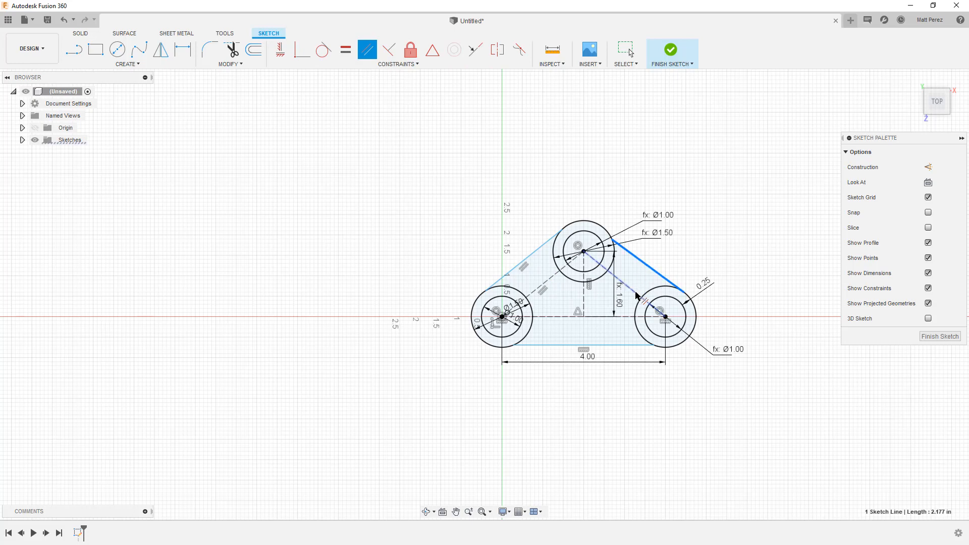
{"action": "left_click", "coordinate": [637, 295]}
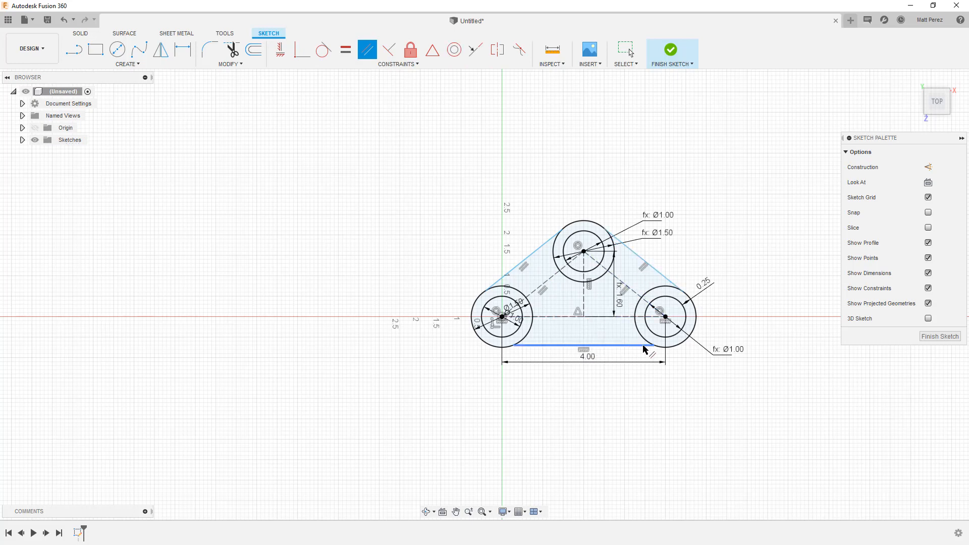
{"action": "key", "text": "Escape"}
Delete the lower outer line's horizontal constraint and make the line parallel to the construction line between the lower circle centres
{"action": "left_click", "coordinate": [584, 350]}
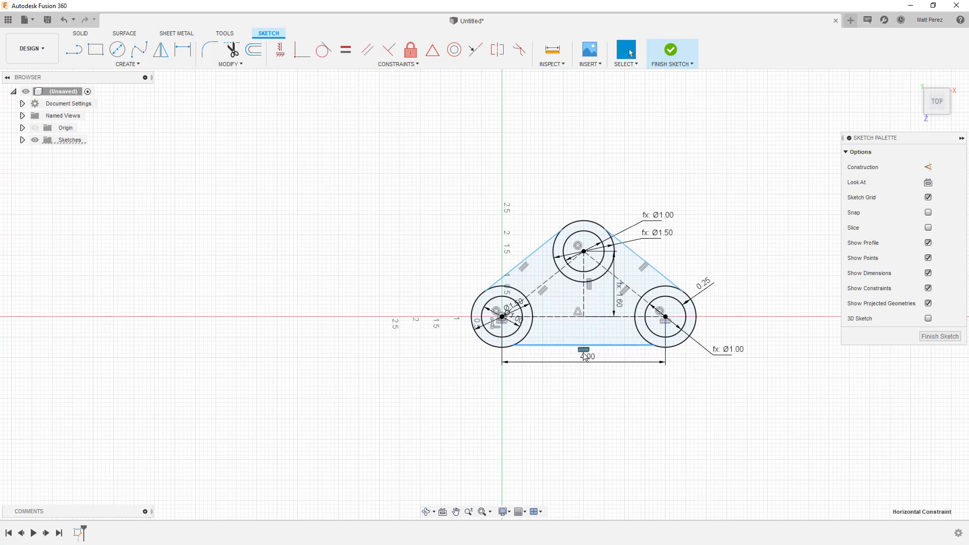
{"action": "key", "text": "Delete"}
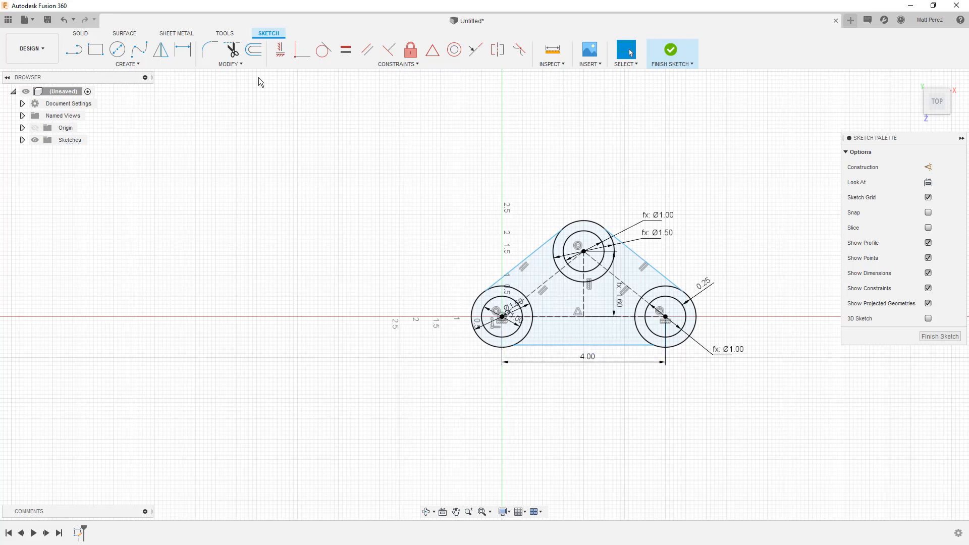
{"action": "left_click", "coordinate": [367, 49]}
{"action": "left_click", "coordinate": [609, 346]}
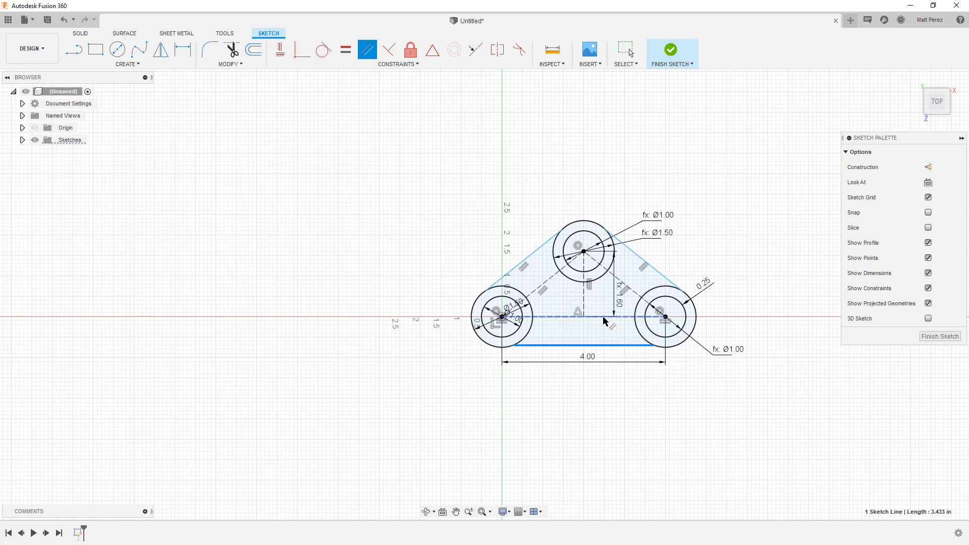
{"action": "left_click", "coordinate": [606, 317]}
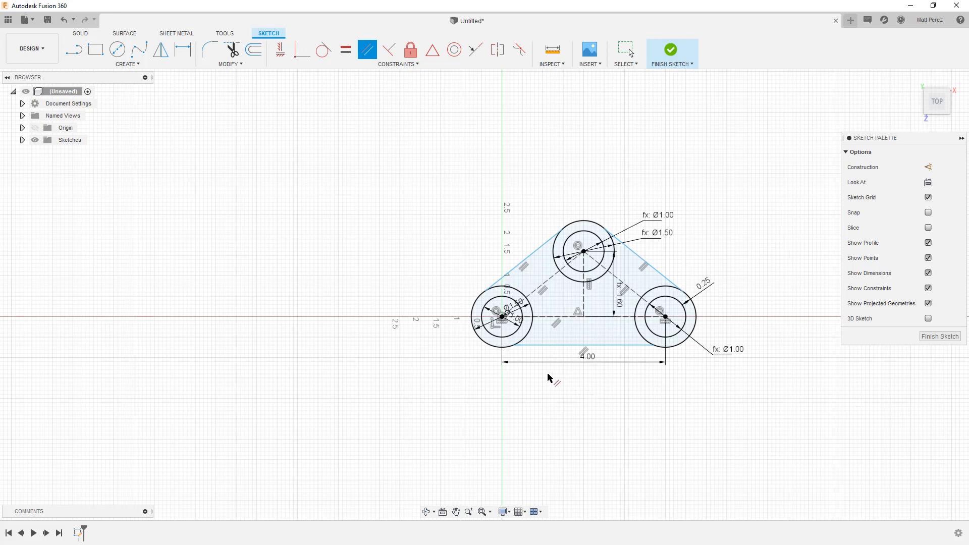
{"action": "left_click", "coordinate": [553, 240]}
Dimension the left slanted outer line 0.75 in from its parallel construction line
{"action": "left_click", "coordinate": [182, 50]}
{"action": "left_click", "coordinate": [528, 257]}
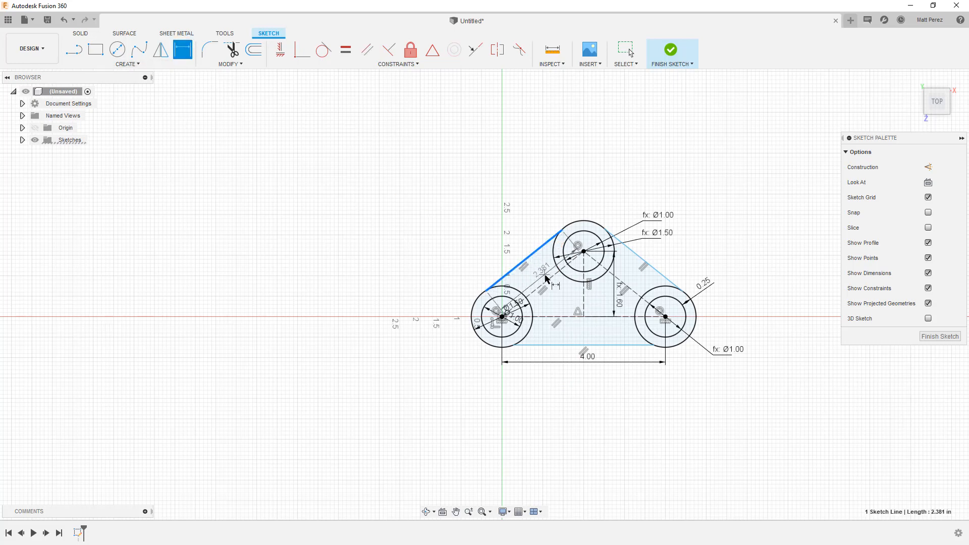
{"action": "left_click", "coordinate": [547, 280]}
{"action": "left_click", "coordinate": [539, 271]}
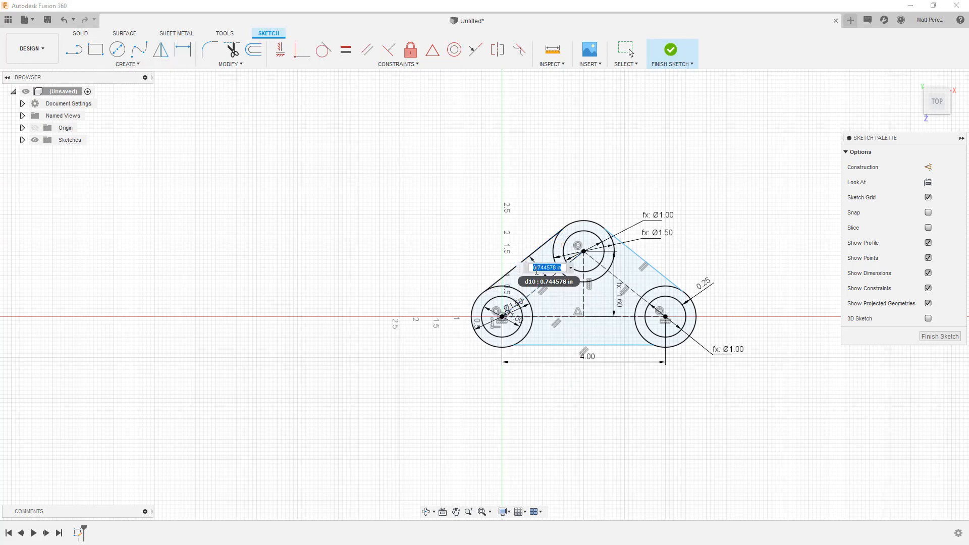
{"action": "type", "text": "0.75"}
{"action": "key", "text": "Return"}
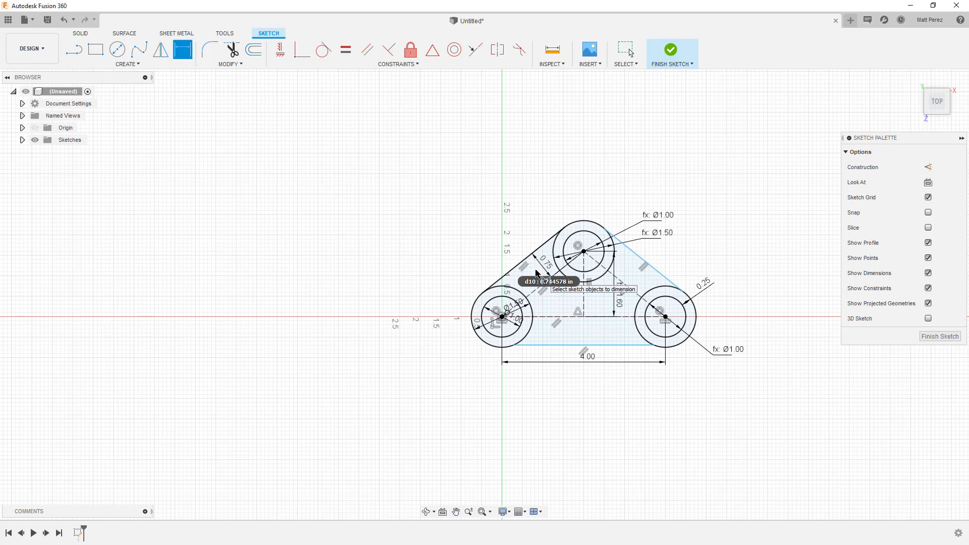
Dimension the right slanted outer line from its construction line and link the value to the left offset dimension d10
{"action": "left_click", "coordinate": [642, 298]}
{"action": "left_click", "coordinate": [651, 265]}
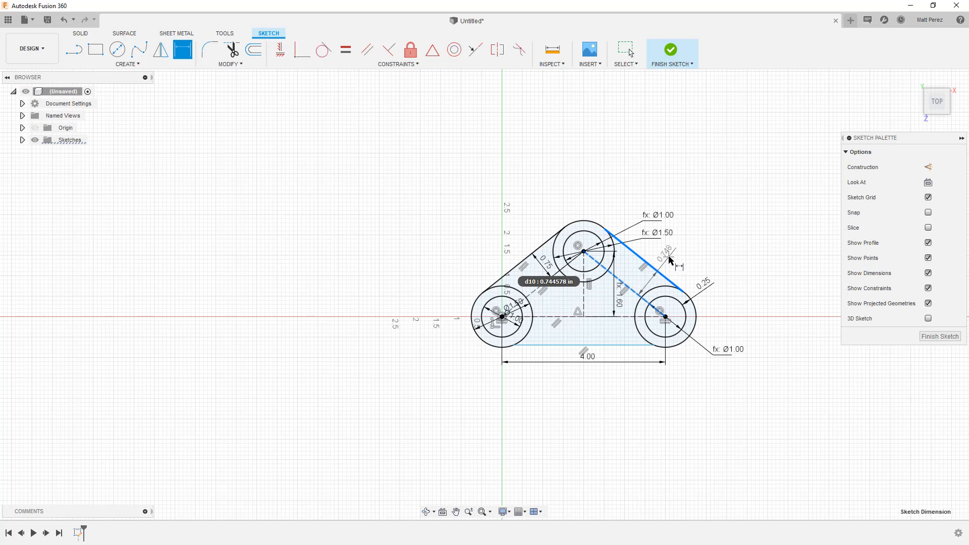
{"action": "left_click", "coordinate": [661, 258]}
{"action": "left_click", "coordinate": [548, 266]}
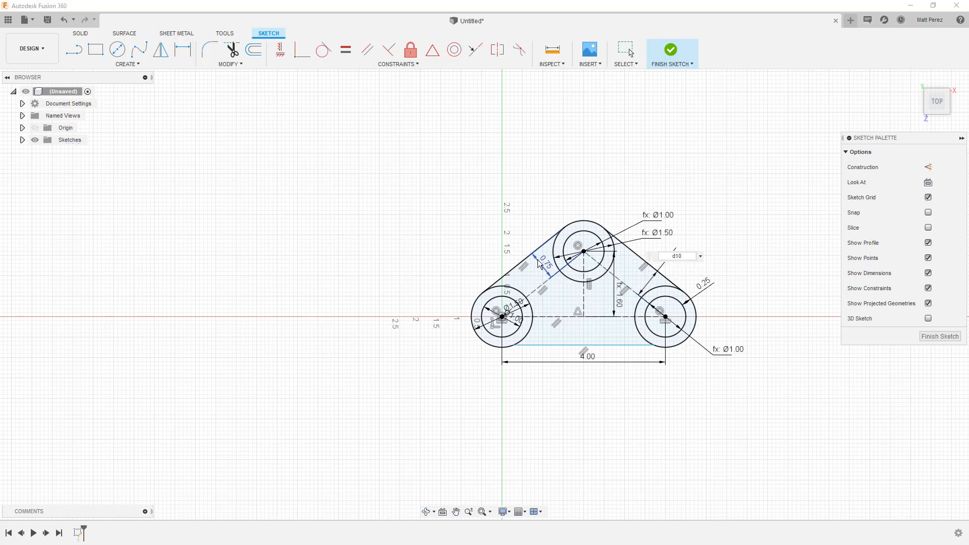
{"action": "key", "text": "Return"}
Dimension the lower outer line from the horizontal construction line and link the value to the left slanted line's offset dimension
{"action": "left_click", "coordinate": [604, 317]}
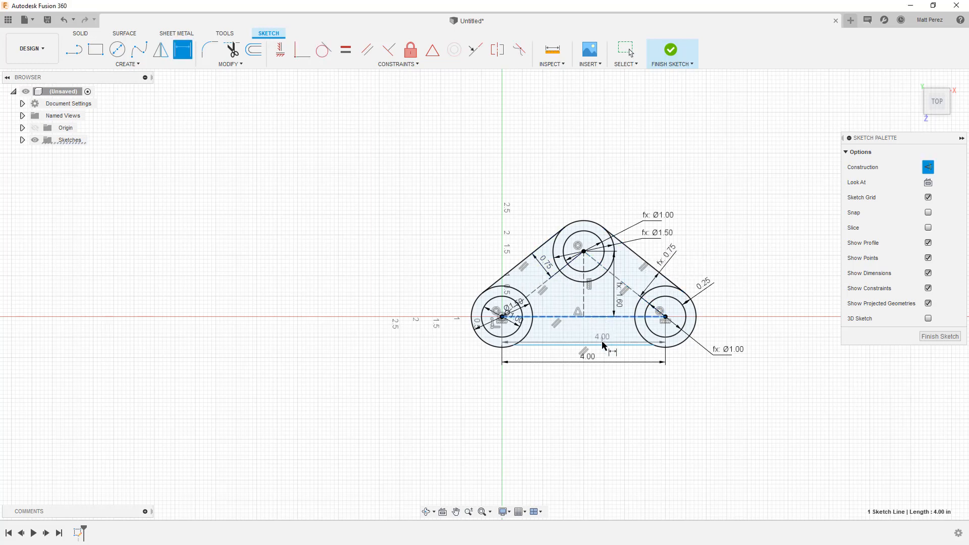
{"action": "left_click", "coordinate": [601, 345]}
{"action": "left_click", "coordinate": [600, 381]}
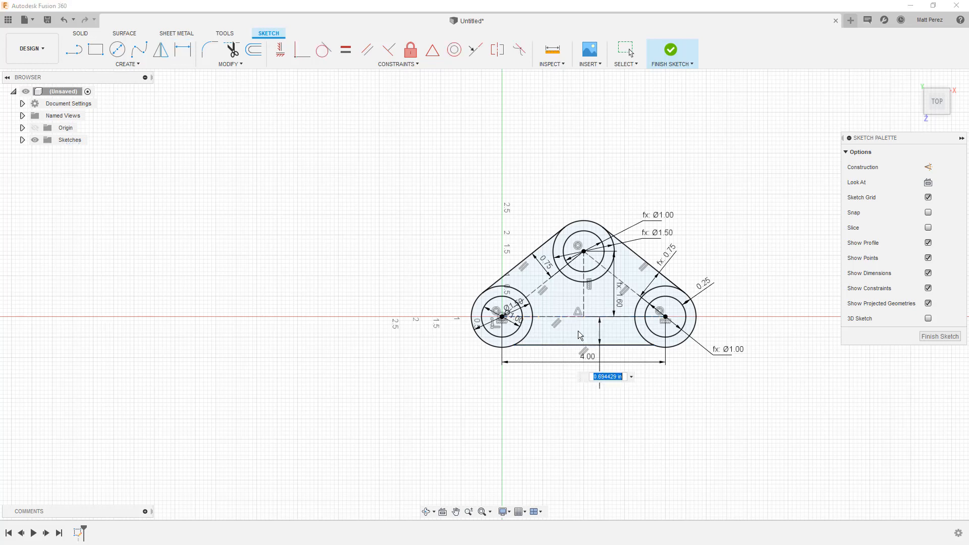
{"action": "left_click", "coordinate": [551, 275]}
{"action": "key", "text": "Return"}
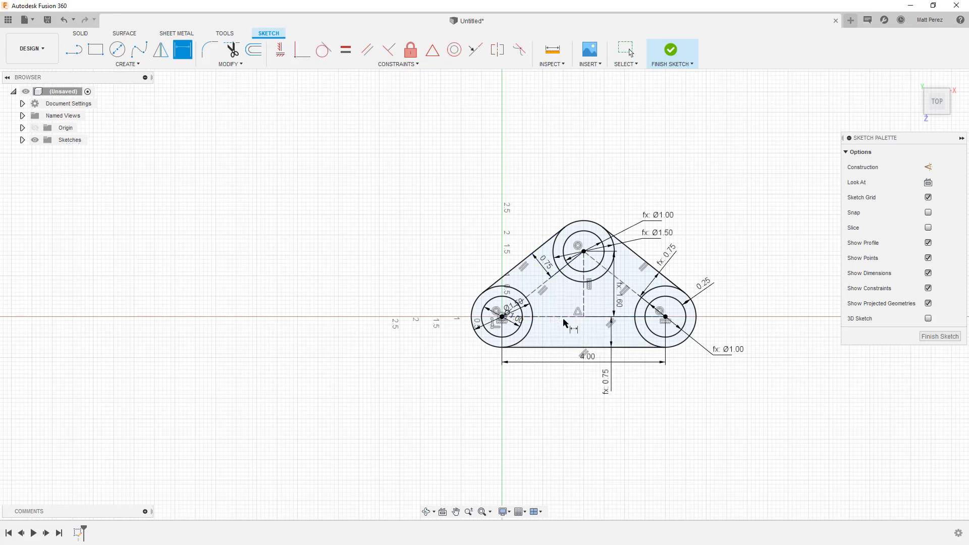
Set the left slanted line's offset dimension to 0.625 in
{"action": "double_click", "coordinate": [547, 265]}
{"action": "type", "text": "0.625"}
{"action": "key", "text": "Return"}
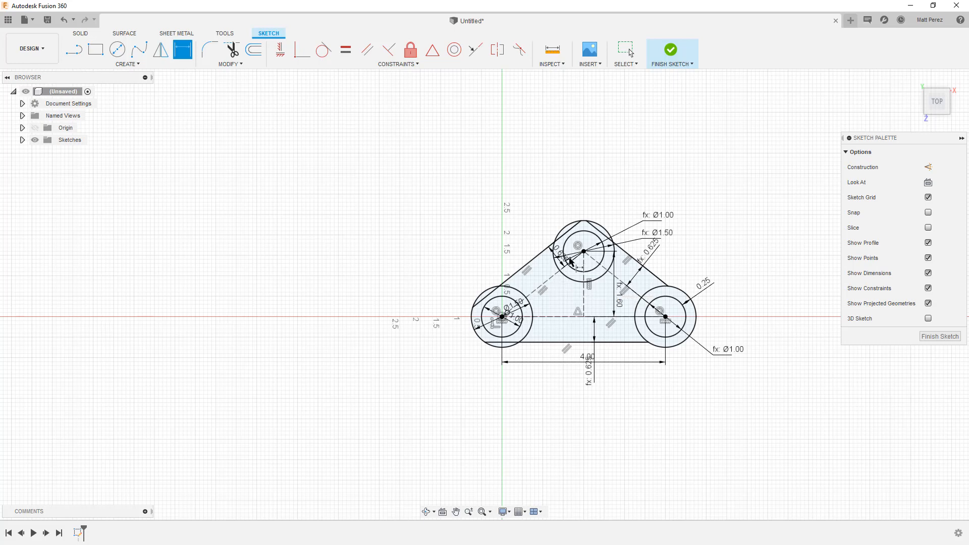
Move the left slanted line's offset dimension clear of the upper circle and set it to 0.75 in
{"action": "left_click_drag", "start_coordinate": [560, 252], "coordinate": [544, 271]}
{"action": "left_click", "coordinate": [544, 271]}
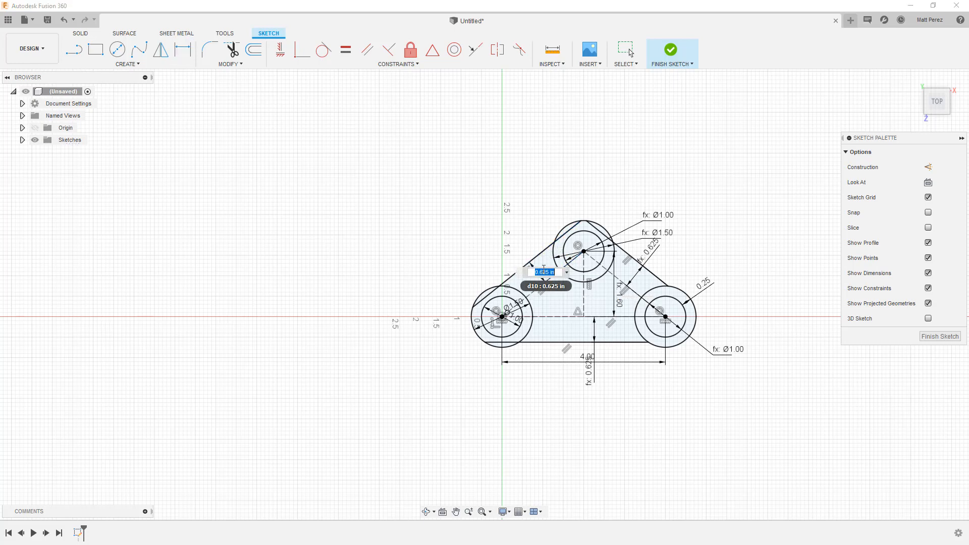
{"action": "key", "text": "Return"}
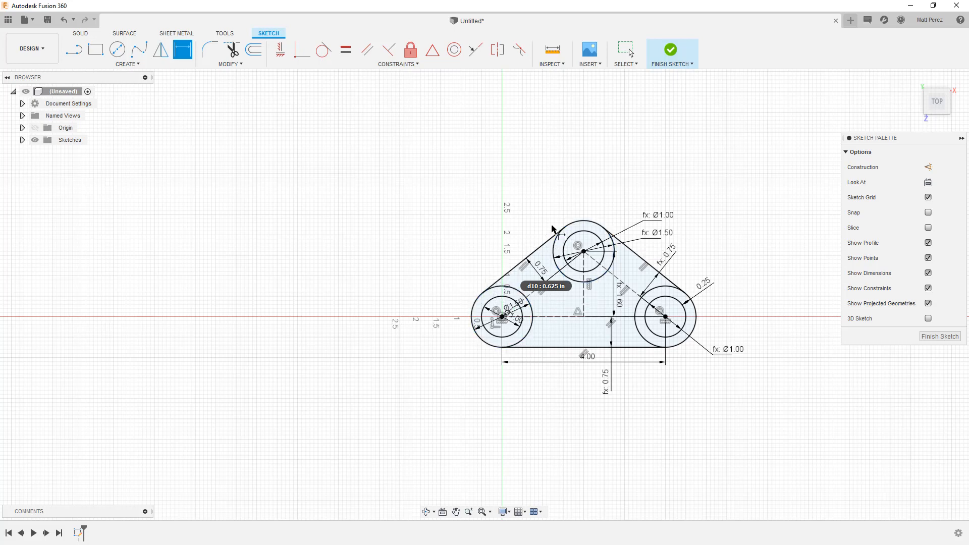
Set the left slanted line's offset dimension to 0.7 in
{"action": "left_click", "coordinate": [537, 275]}
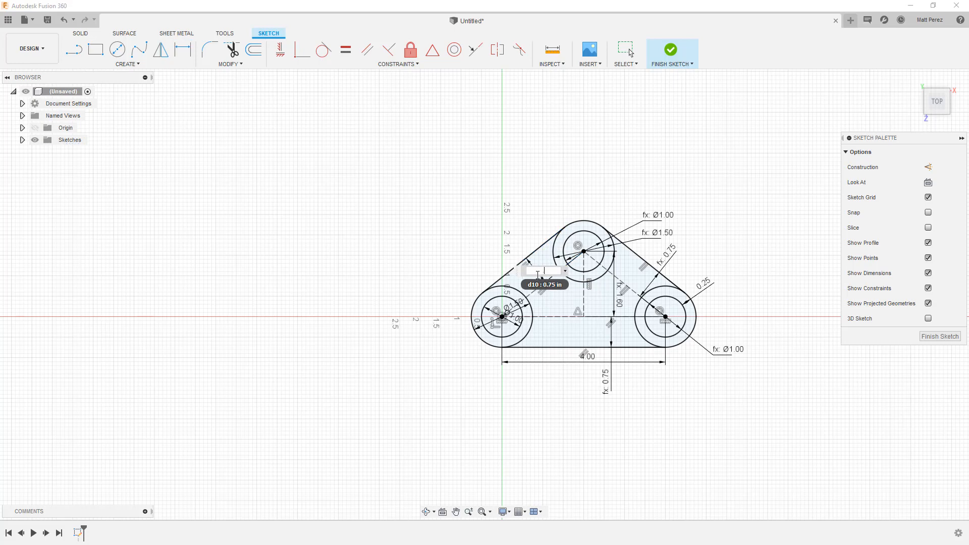
{"action": "type", "text": ".7"}
{"action": "key", "text": "Return"}
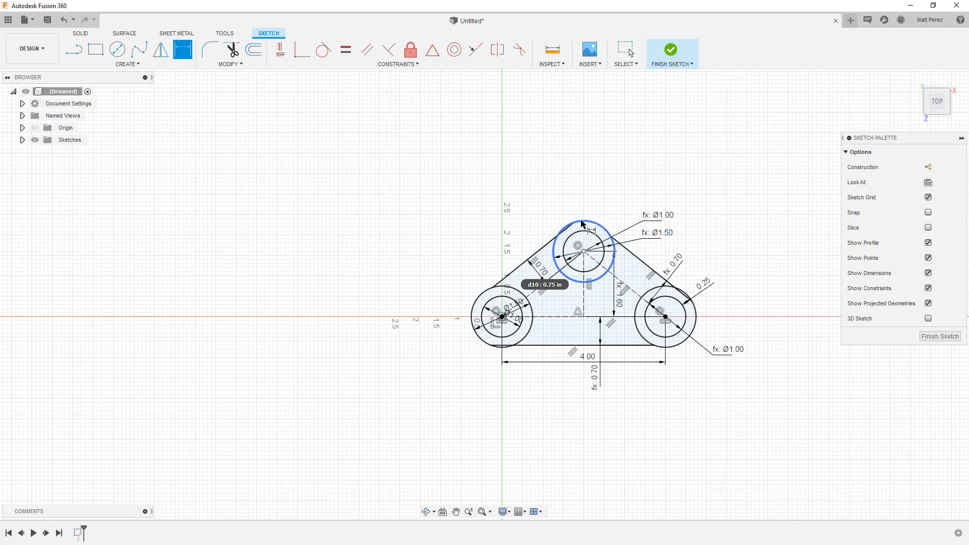
Trim the outer line ends inside the circles: the lower line at the origin circle, the slanted lines at the upper and right circles
{"action": "scroll", "coordinate": [498, 341], "scroll_direction": "up", "scroll_amount": 8}
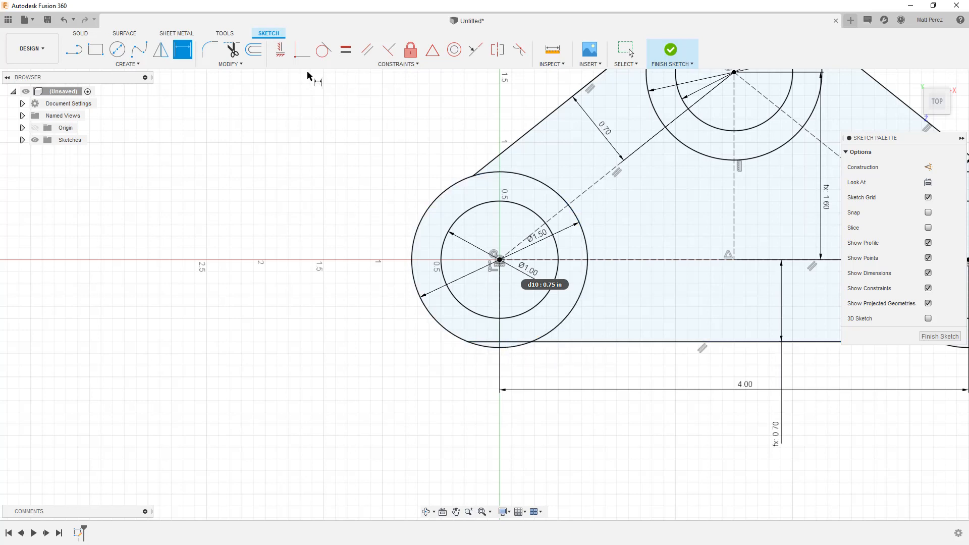
{"action": "left_click", "coordinate": [230, 64]}
{"action": "left_click", "coordinate": [237, 87]}
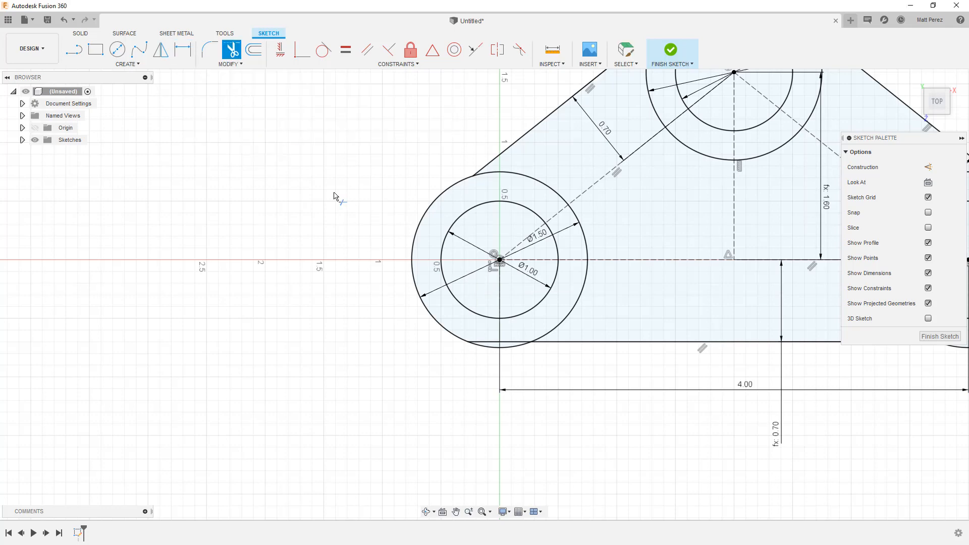
{"action": "left_click", "coordinate": [507, 344]}
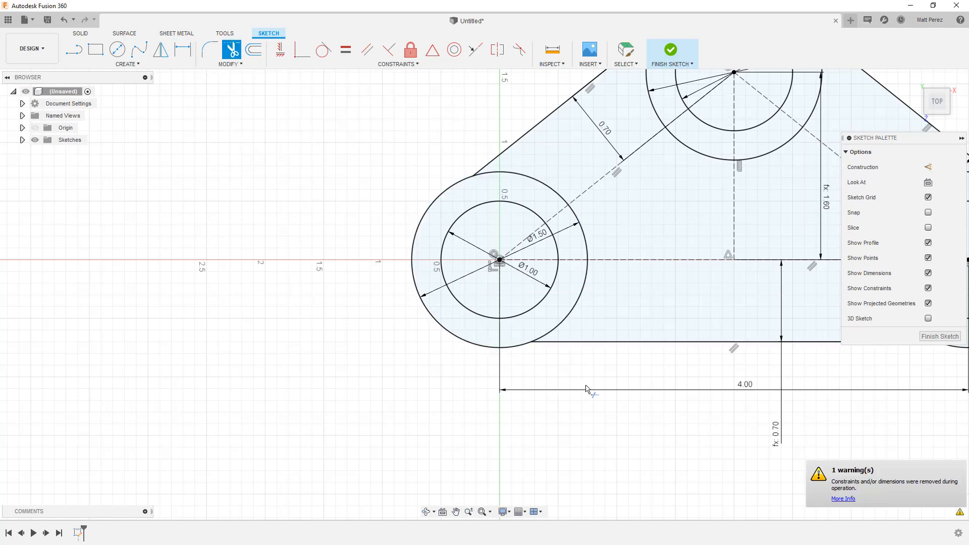
{"action": "scroll", "coordinate": [561, 369], "scroll_direction": "down", "scroll_amount": 3}
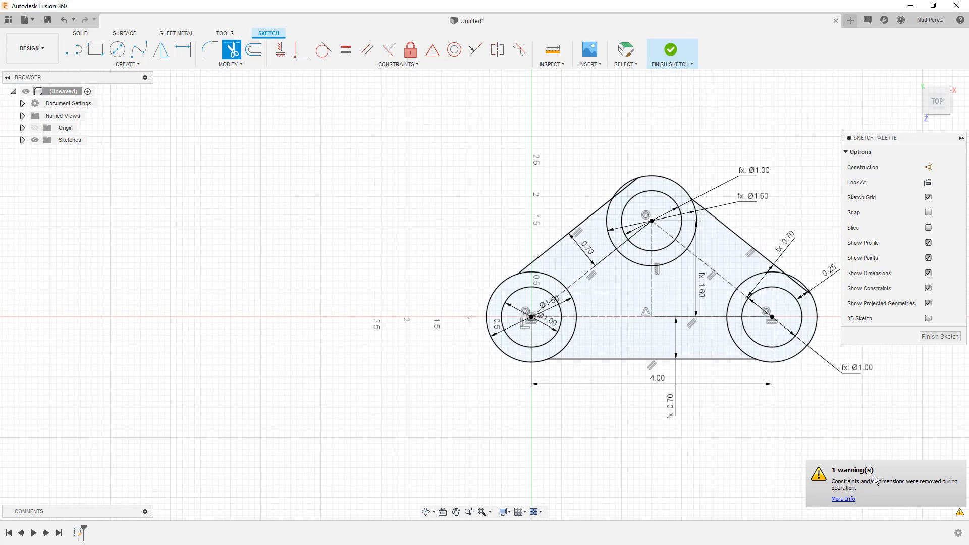
{"action": "scroll", "coordinate": [646, 194], "scroll_direction": "up", "scroll_amount": 3}
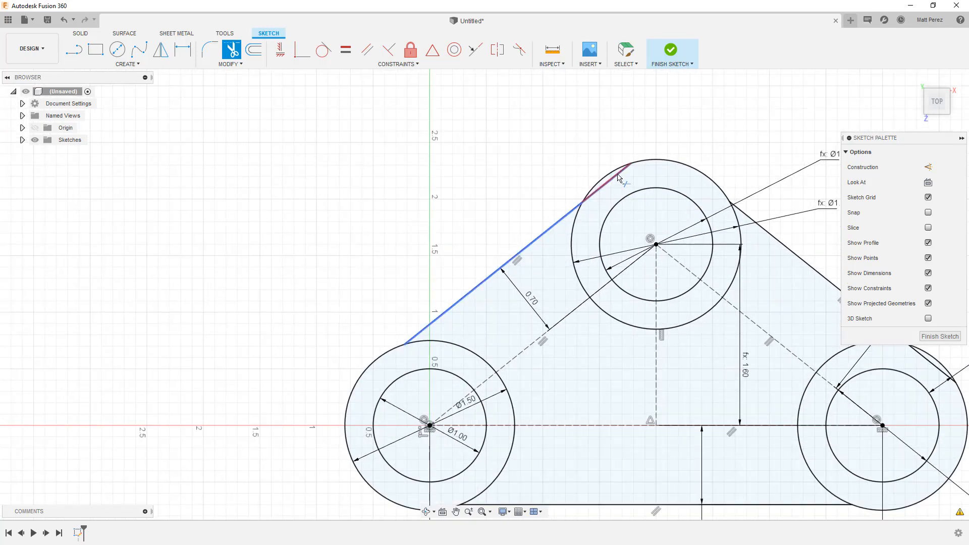
{"action": "left_click", "coordinate": [617, 177]}
{"action": "scroll", "coordinate": [529, 204], "scroll_direction": "down", "scroll_amount": 3}
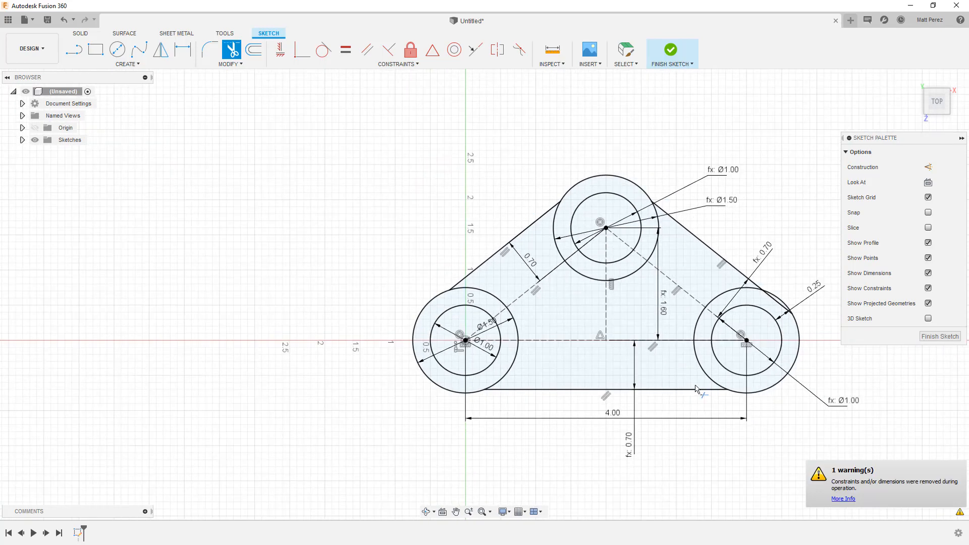
{"action": "scroll", "coordinate": [757, 331], "scroll_direction": "up", "scroll_amount": 1}
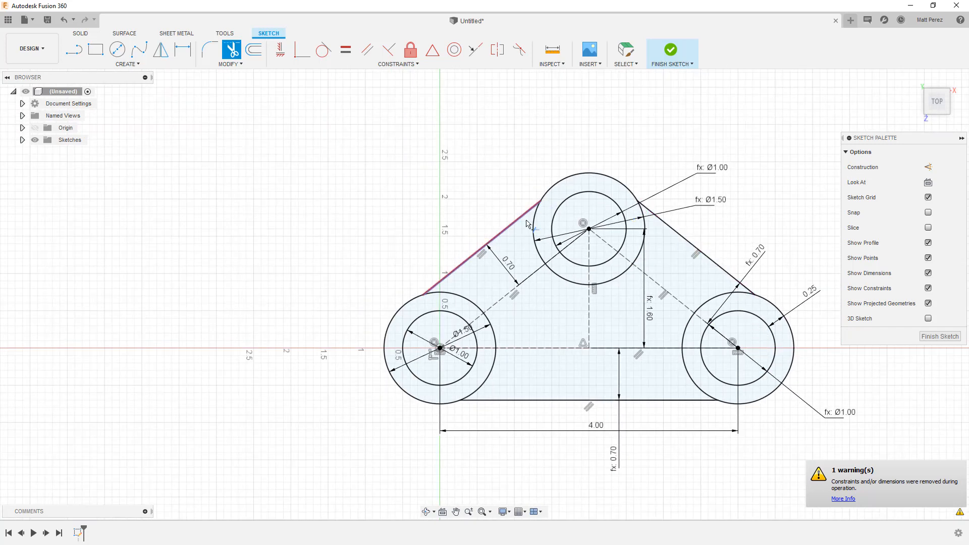
Check the closed profiles by selecting the central web region and the ring at the origin, and finish the sketch
{"action": "key", "text": "Escape"}
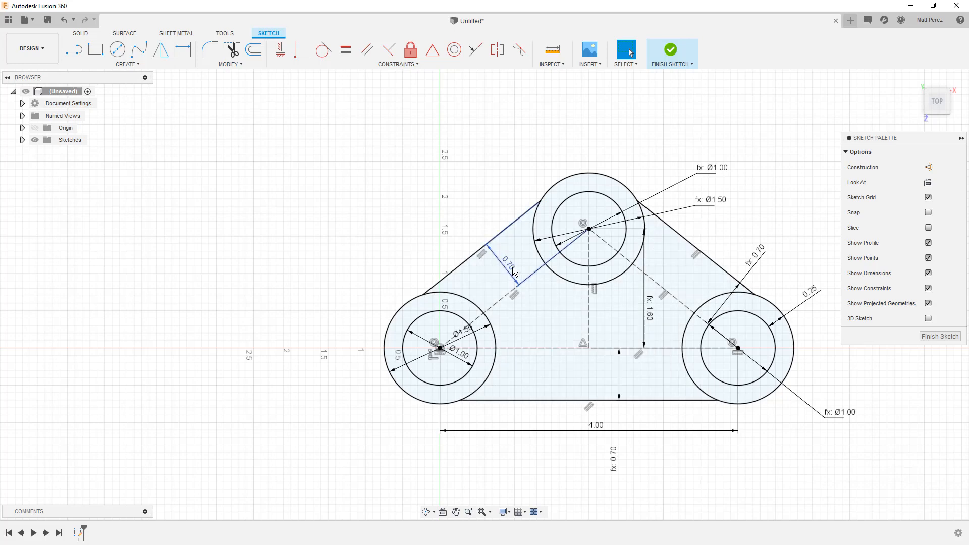
{"action": "left_click", "coordinate": [540, 201]}
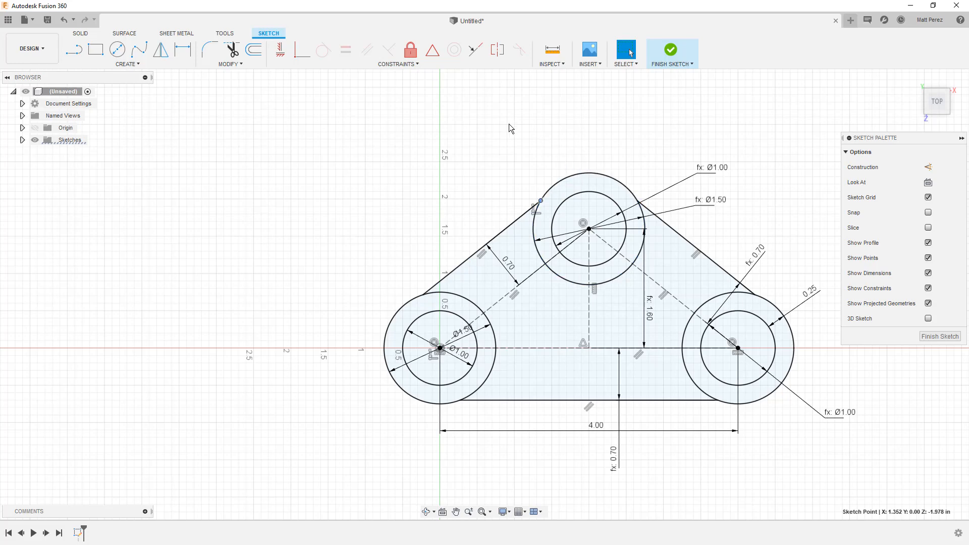
{"action": "scroll", "coordinate": [392, 254], "scroll_direction": "down", "scroll_amount": 3}
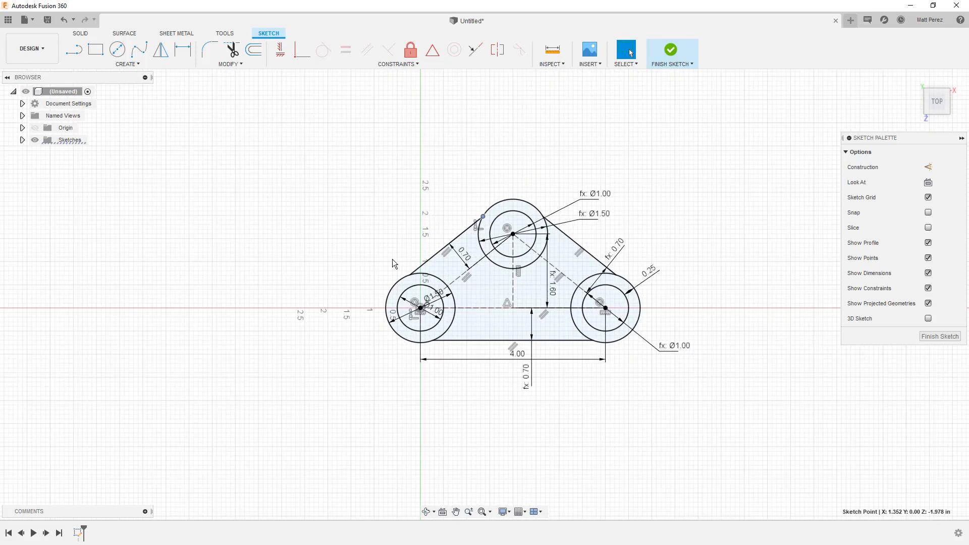
{"action": "left_click", "coordinate": [507, 299]}
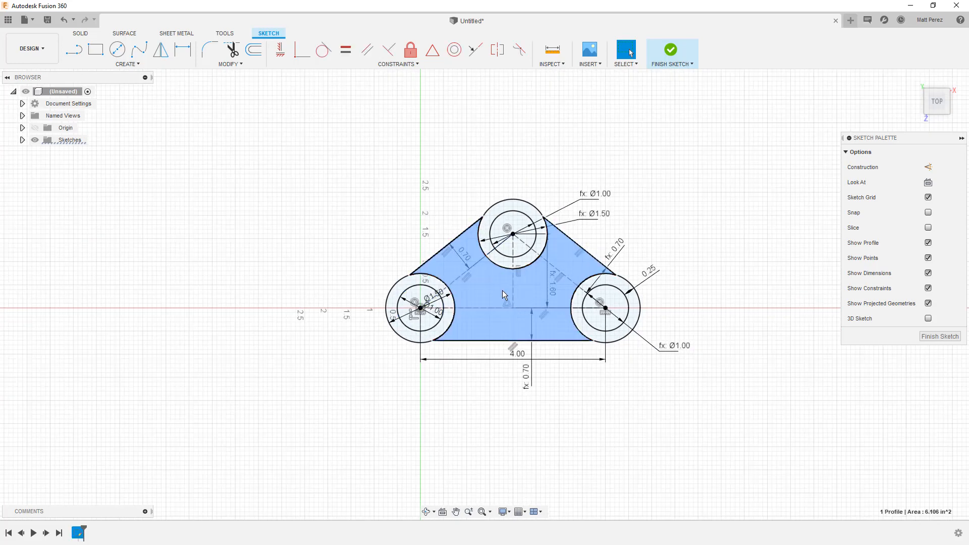
{"action": "left_click", "coordinate": [450, 305]}
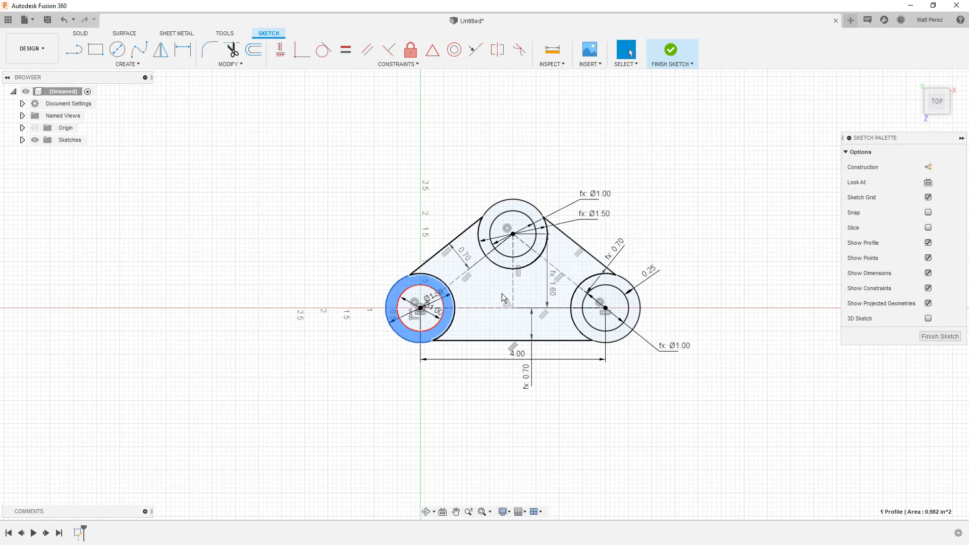
{"action": "left_click", "coordinate": [675, 54]}
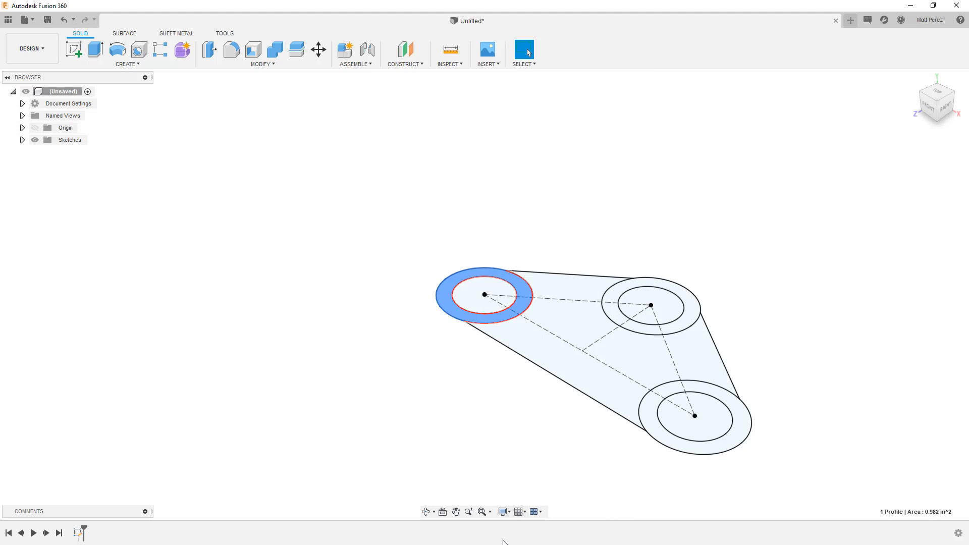
{"action": "left_click", "coordinate": [482, 512]}
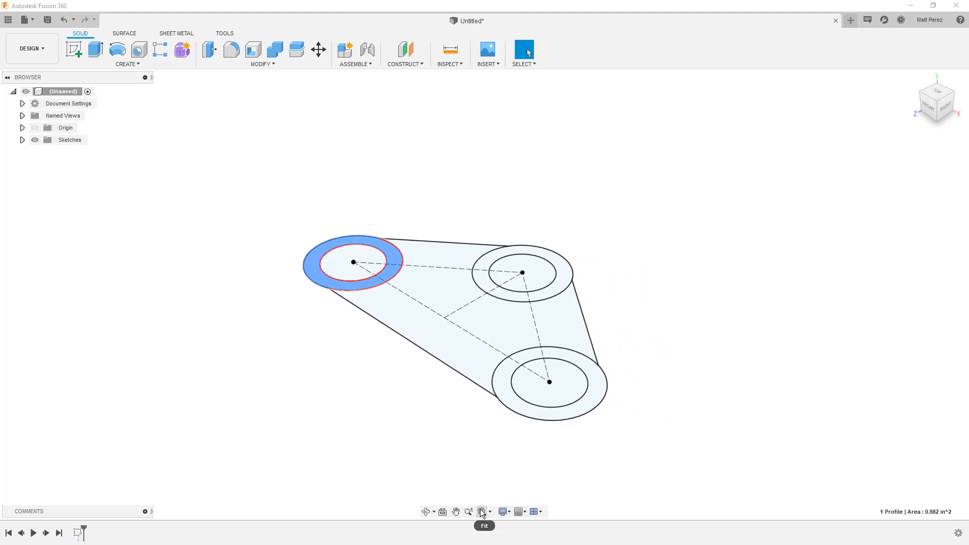
Save the design as "_LEAD Linkage" in the Design Series 1 project
{"action": "left_click", "coordinate": [47, 20]}
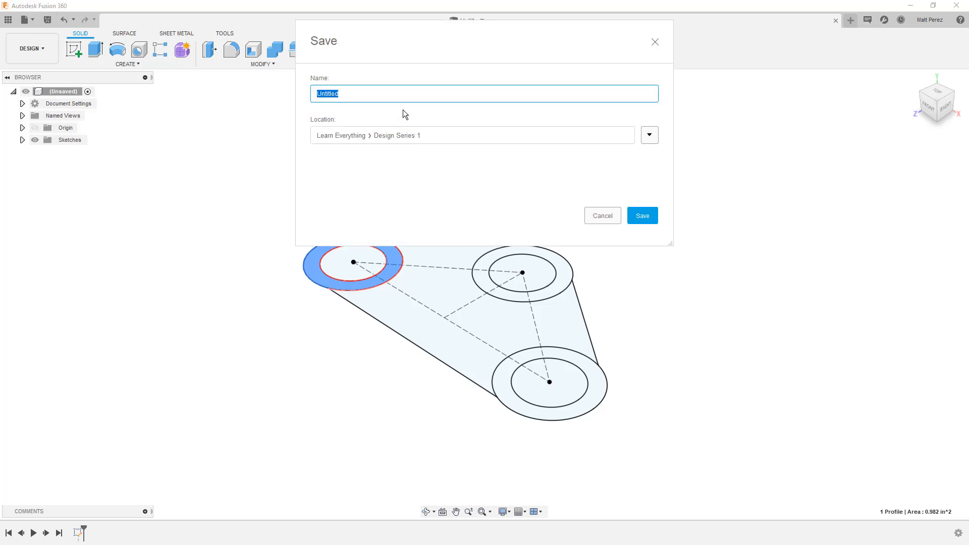
{"action": "type", "text": "LEAD Linkage"}
{"action": "key", "text": "Return"}
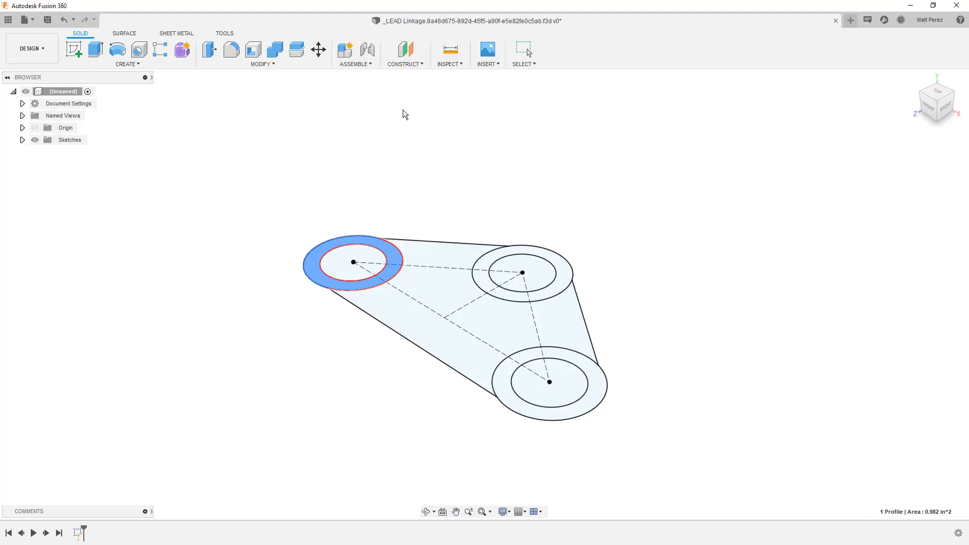